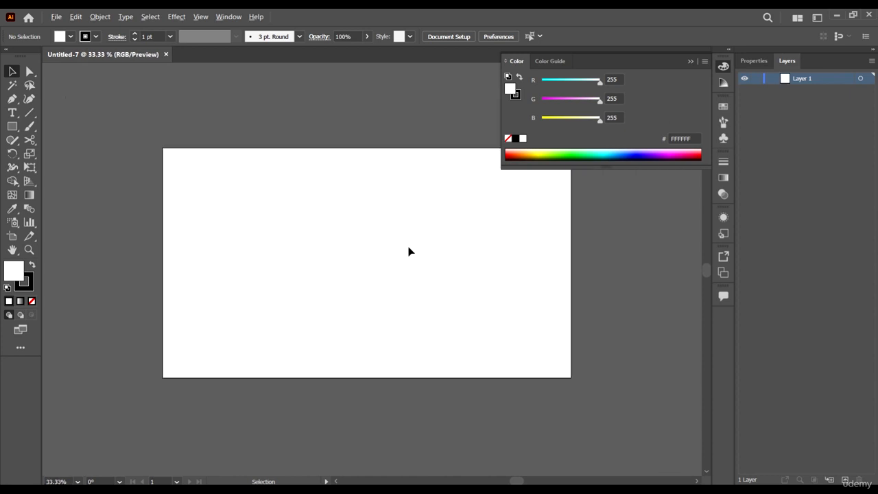
scroll(463, 237, up, 1)
scroll(480, 206, down, 1)
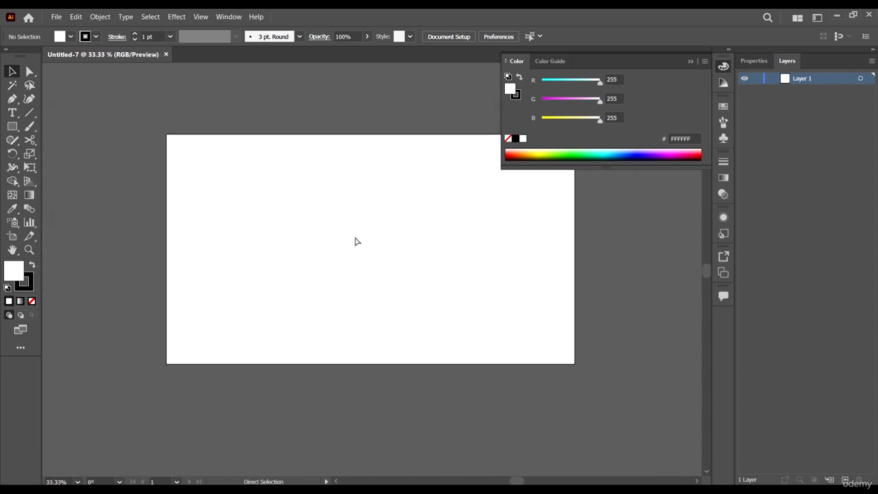
scroll(374, 239, left, 2)
scroll(393, 236, up, 2)
scroll(472, 259, down, 1)
scroll(480, 264, up, 1)
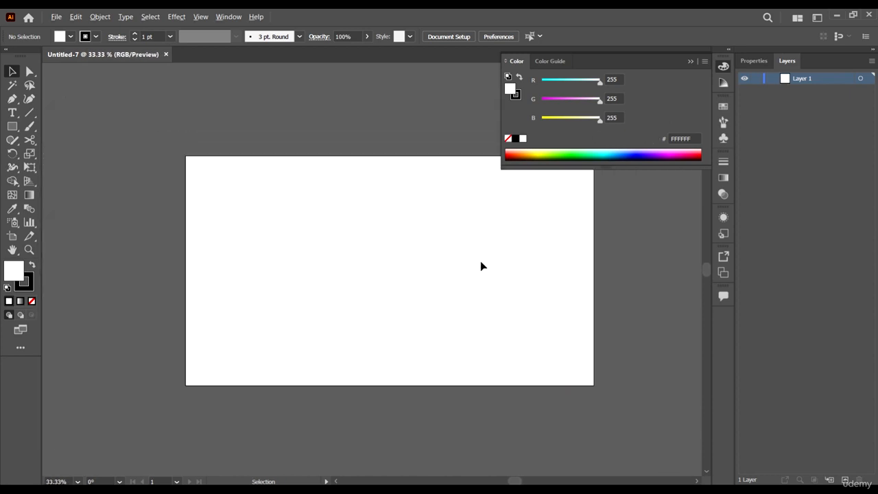
Place the linked image "Hand Drawn Pattern Elements 1" on the left half of the artboard, sized to nearly its full height
click(57, 17)
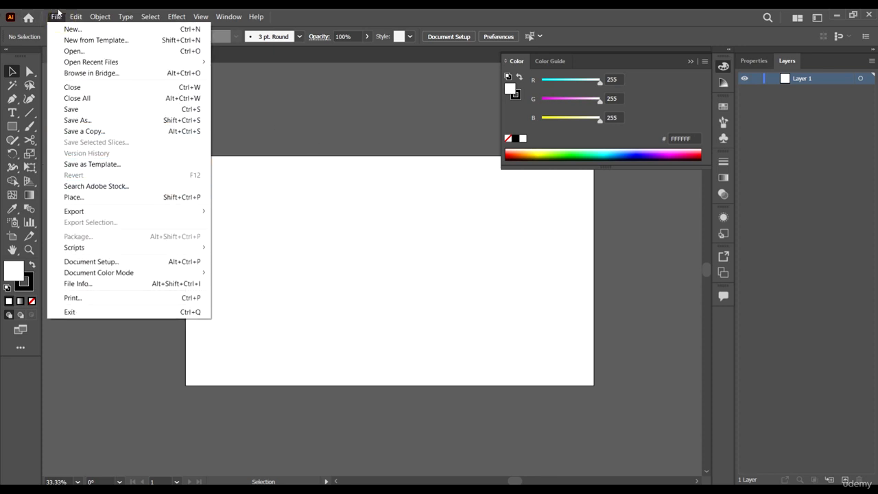
click(108, 198)
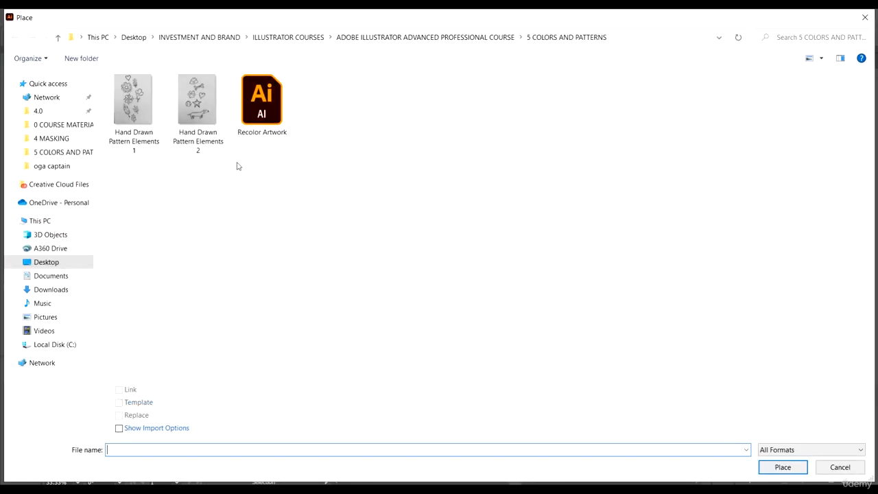
click(136, 149)
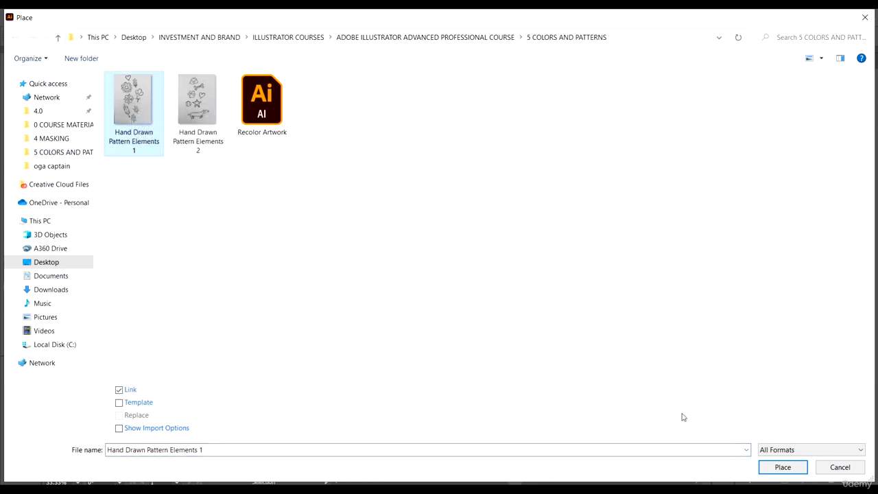
click(784, 468)
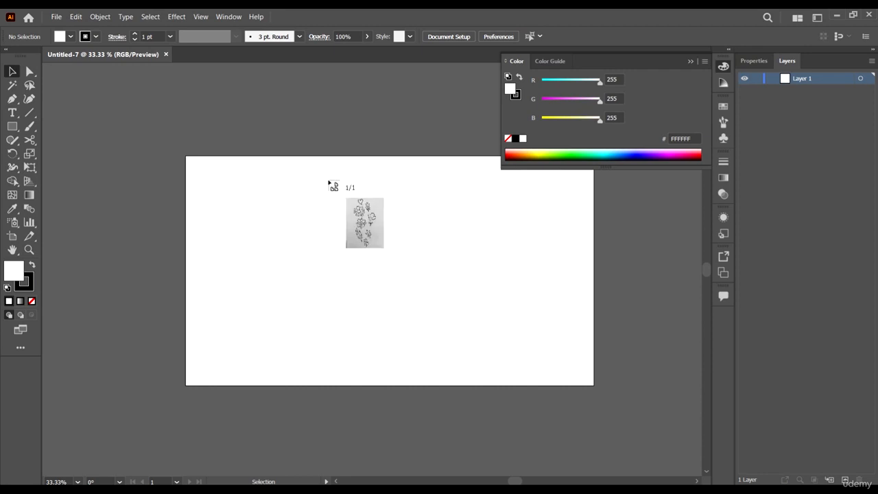
mouse_move(214, 161)
mouse_down()
mouse_move(261, 257)
mouse_move(356, 406)
mouse_move(376, 402)
mouse_move(378, 412)
mouse_up()
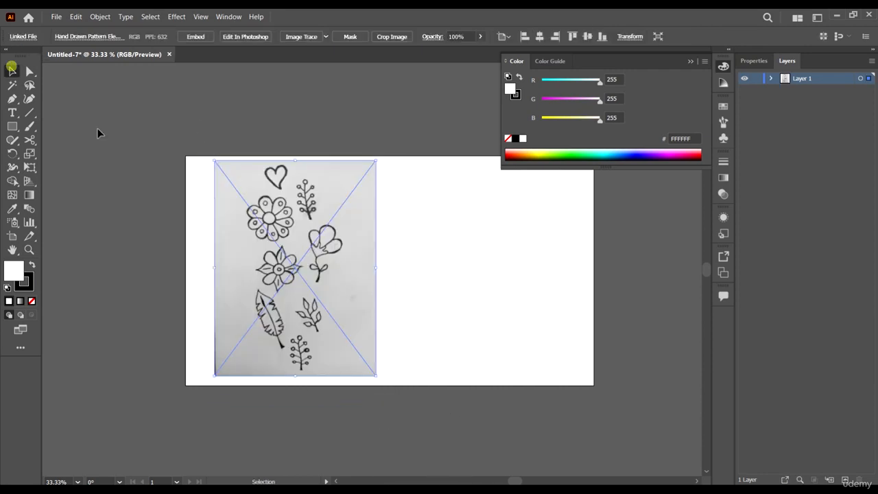
Reposition the sketch image on the artboard's left half and duplicate it onto the right half, leaving nothing selected
click(201, 159)
scroll(303, 151, down, 1)
scroll(304, 150, up, 1)
drag(337, 224, 296, 224)
drag(283, 225, 292, 229)
scroll(181, 232, right, 1)
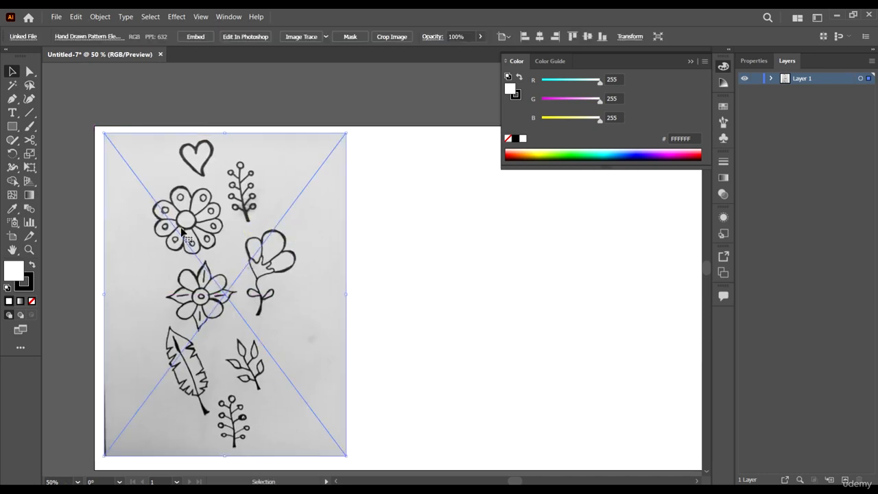
drag(169, 225, 504, 273)
scroll(277, 240, down, 2)
scroll(343, 257, down, 1)
scroll(239, 262, up, 2)
drag(236, 257, 405, 285)
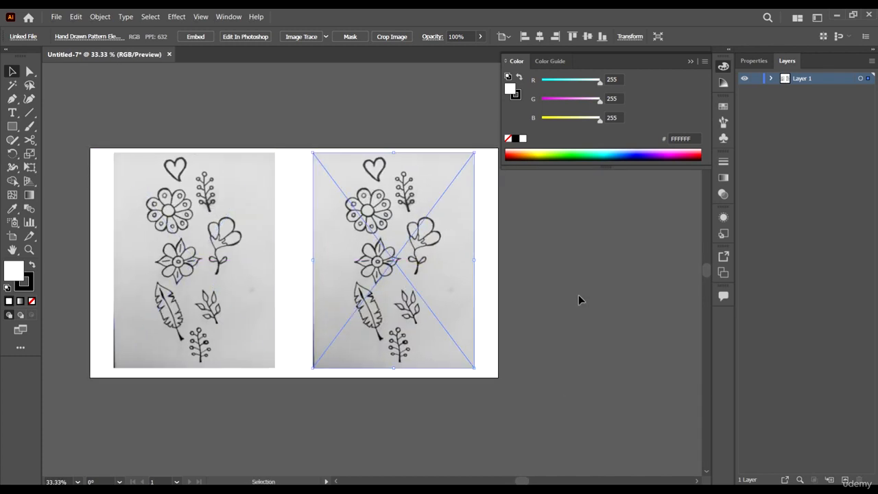
click(578, 296)
Examine the hand-drawn hearts, flowers, feather and leaf sprigs in both copies of the sketch up close
scroll(271, 233, up, 1)
scroll(182, 232, up, 2)
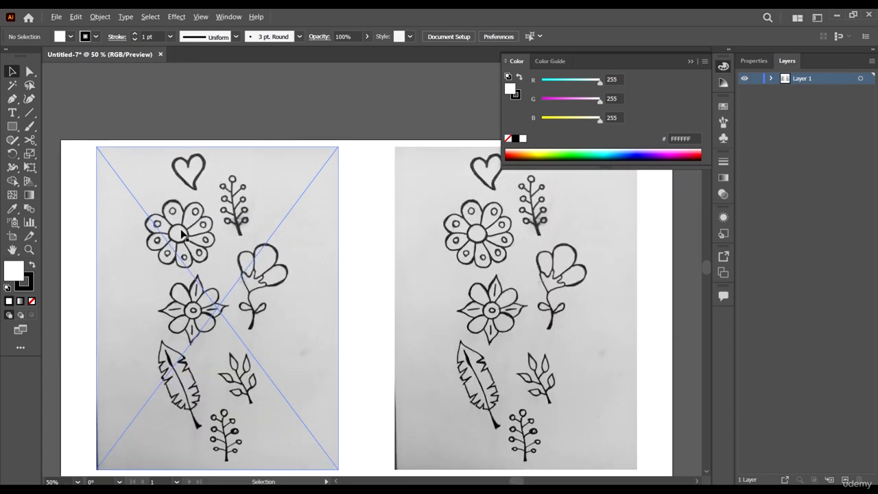
scroll(182, 232, down, 2)
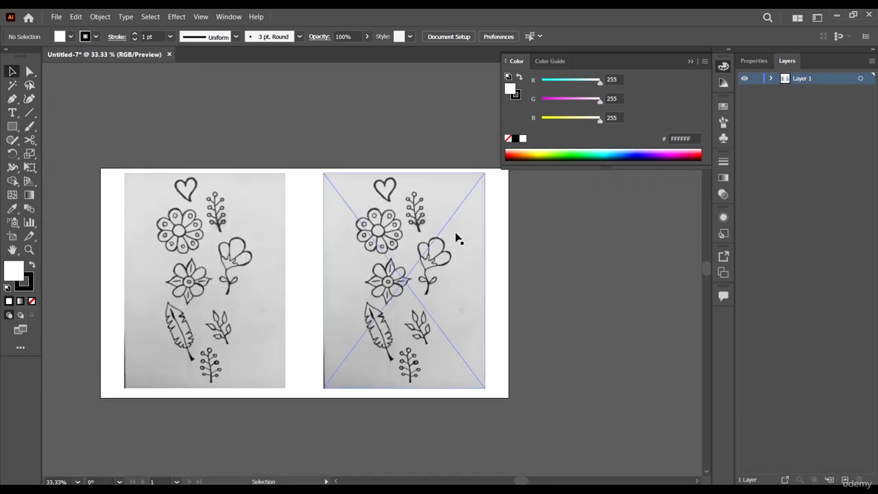
scroll(412, 218, down, 3)
scroll(343, 196, left, 2)
scroll(209, 152, up, 2)
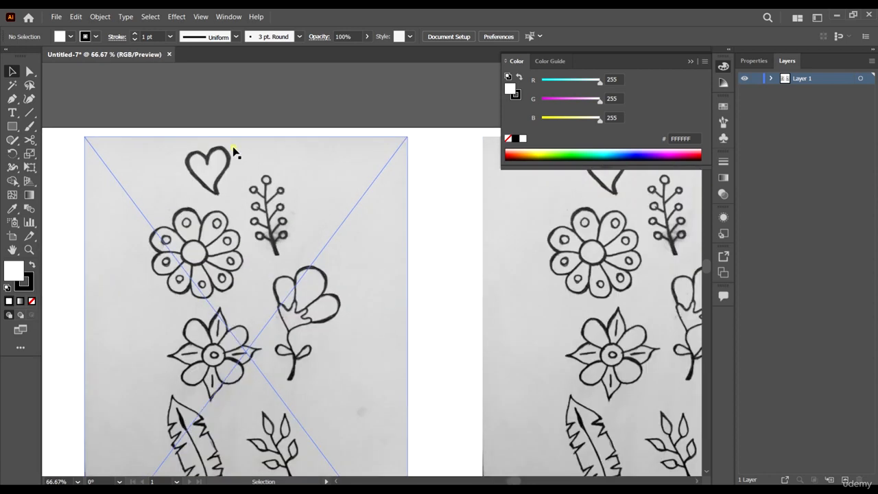
click(234, 188)
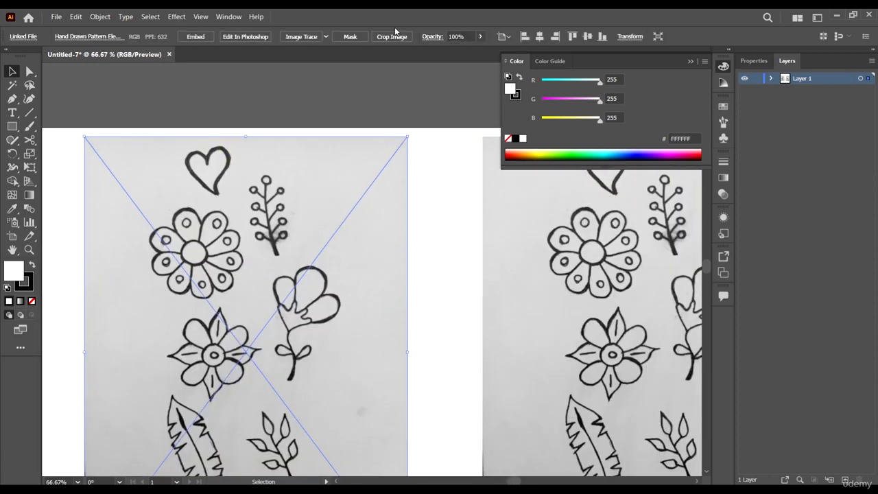
scroll(313, 154, down, 2)
scroll(309, 146, up, 2)
scroll(177, 152, up, 3)
scroll(285, 170, down, 3)
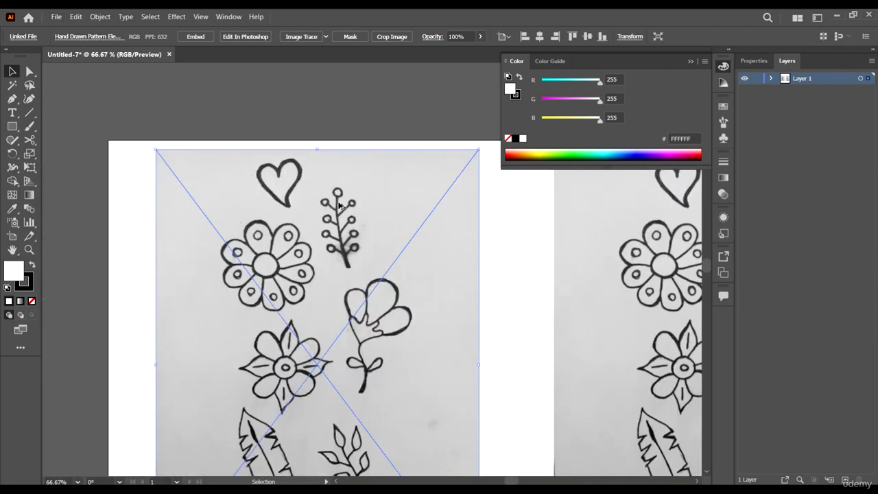
scroll(339, 204, down, 2)
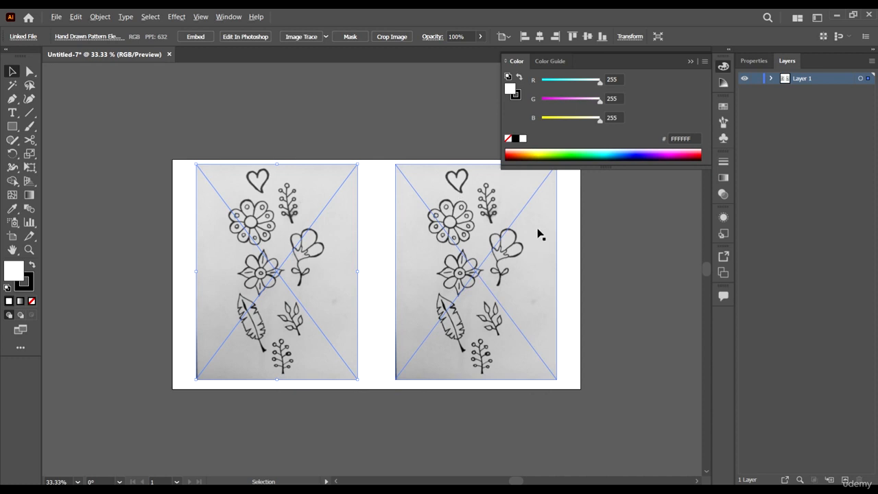
scroll(542, 226, up, 2)
scroll(450, 197, up, 1)
scroll(442, 202, down, 2)
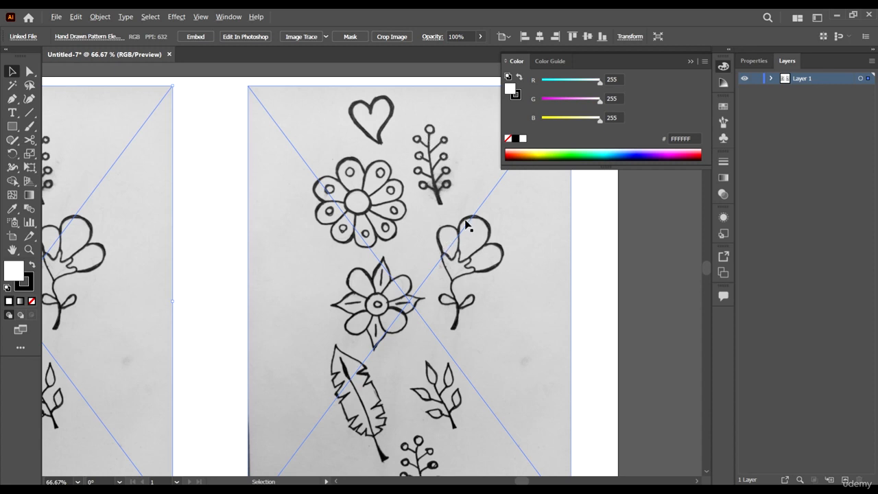
Add a new layer above the layer that holds the two sketch images
scroll(465, 223, down, 1)
scroll(344, 224, left, 2)
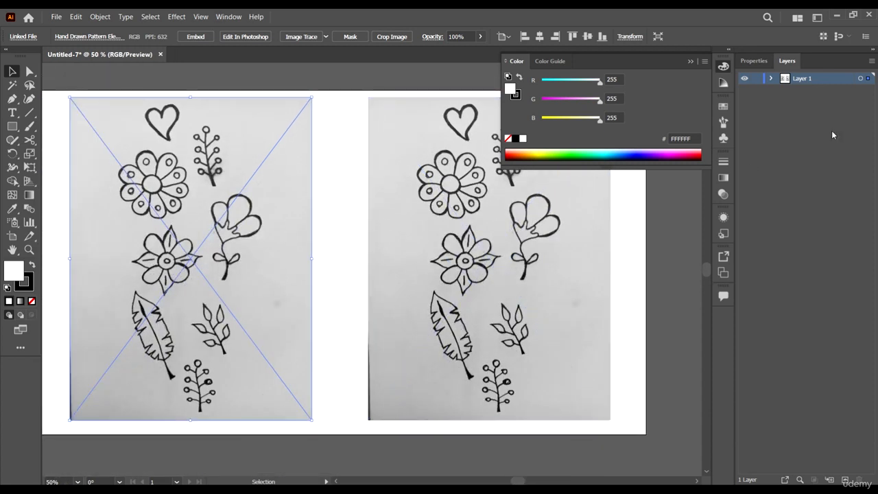
click(845, 479)
scroll(508, 257, right, 1)
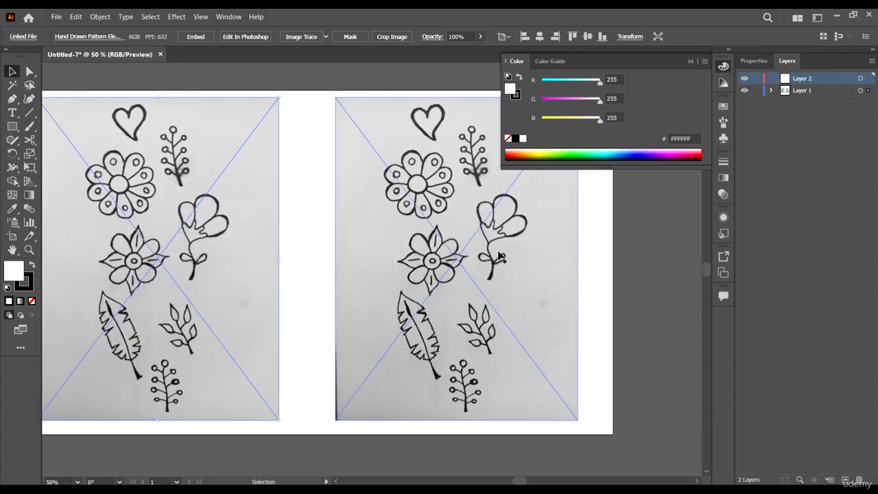
Lower the opacity of the right-hand sketch copy to 36% as a faint tracing guide
click(500, 254)
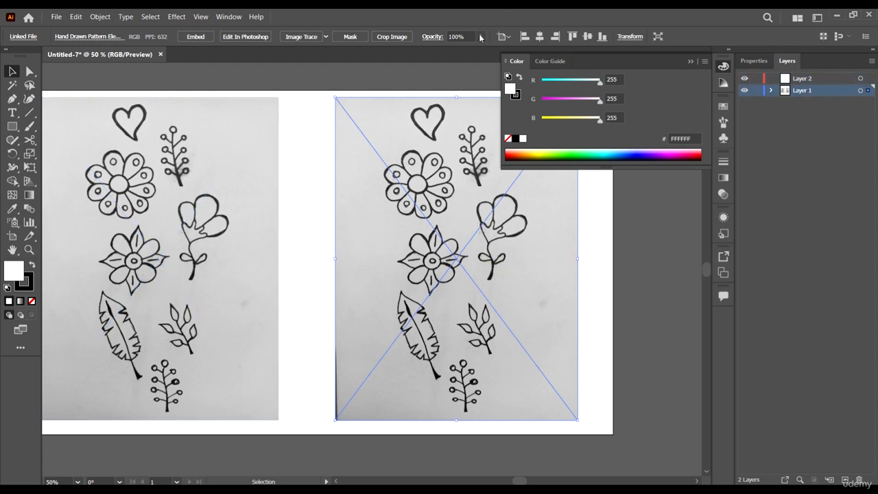
click(451, 51)
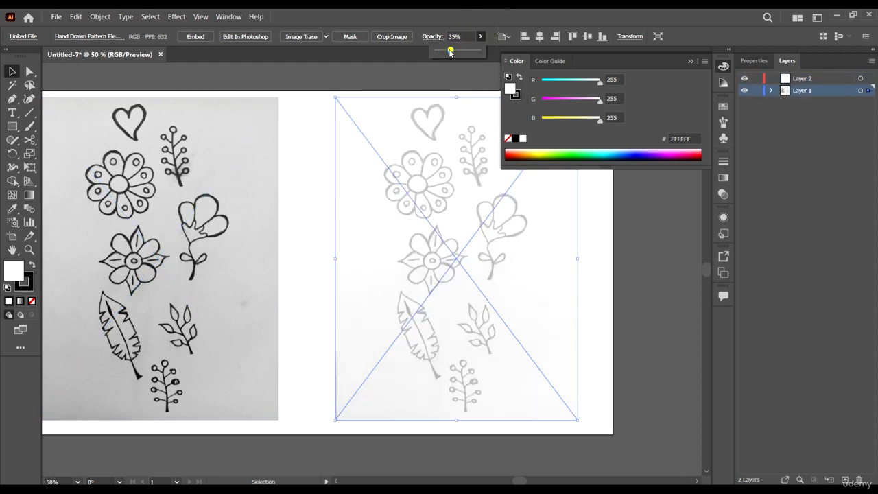
click(451, 51)
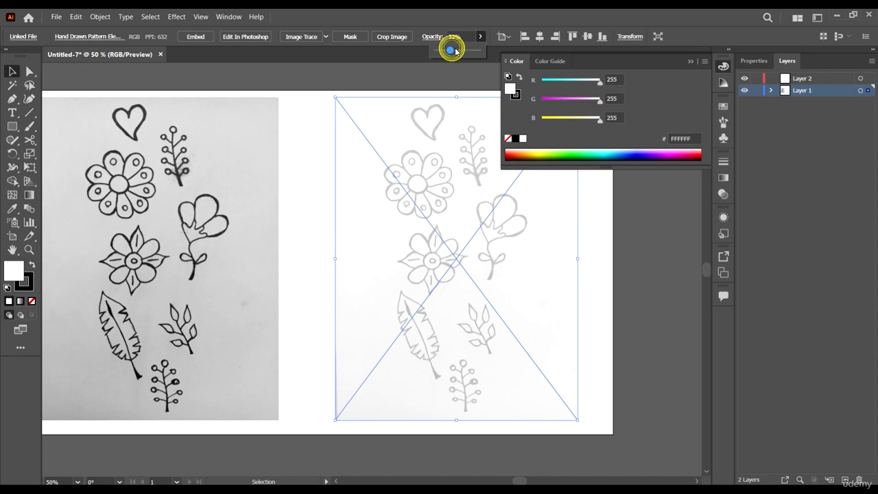
drag(452, 51, 456, 52)
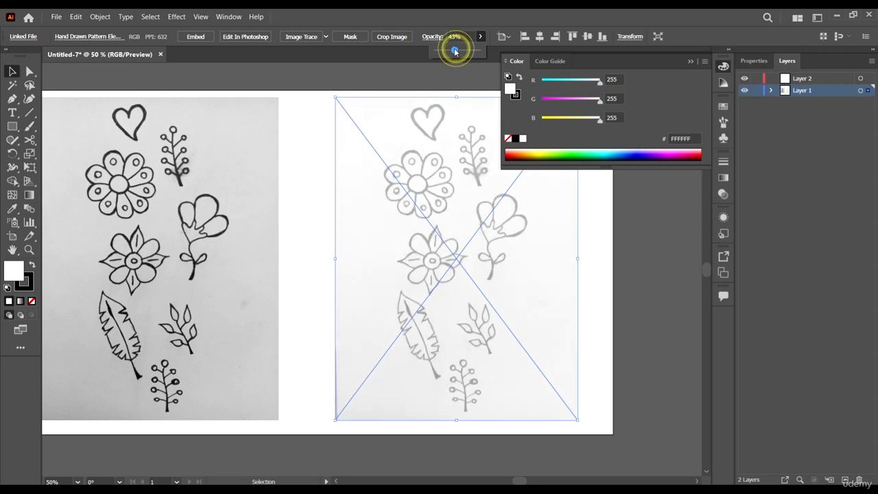
click(453, 52)
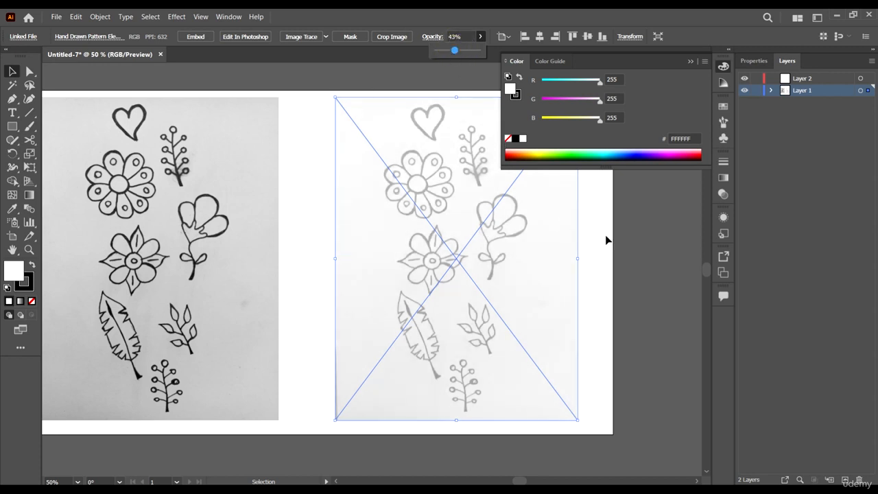
scroll(582, 286, up, 1)
scroll(580, 286, right, 2)
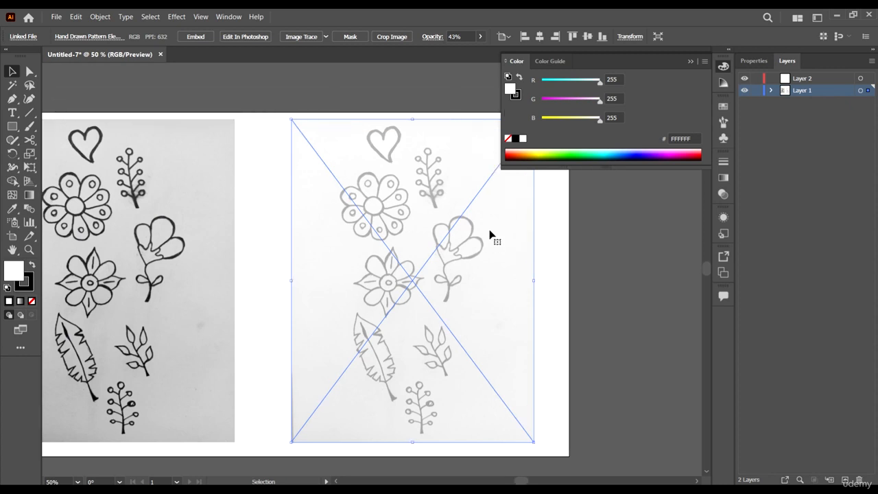
click(482, 37)
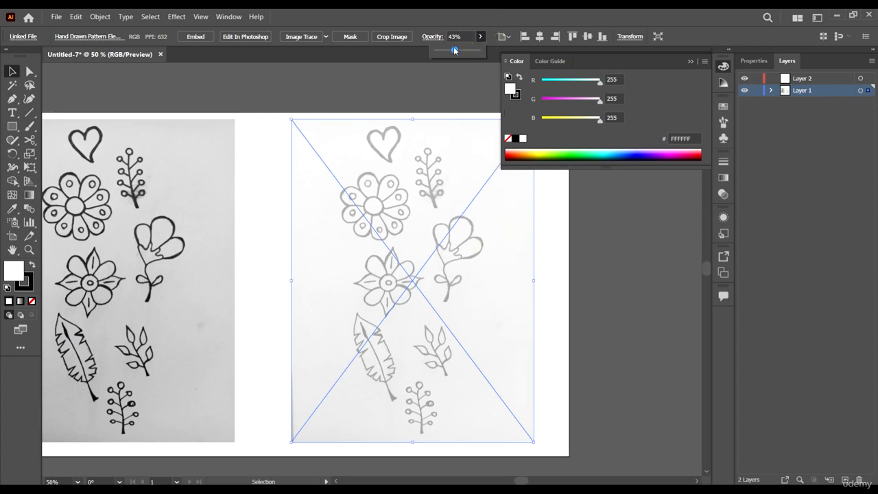
click(453, 49)
drag(453, 50, 452, 50)
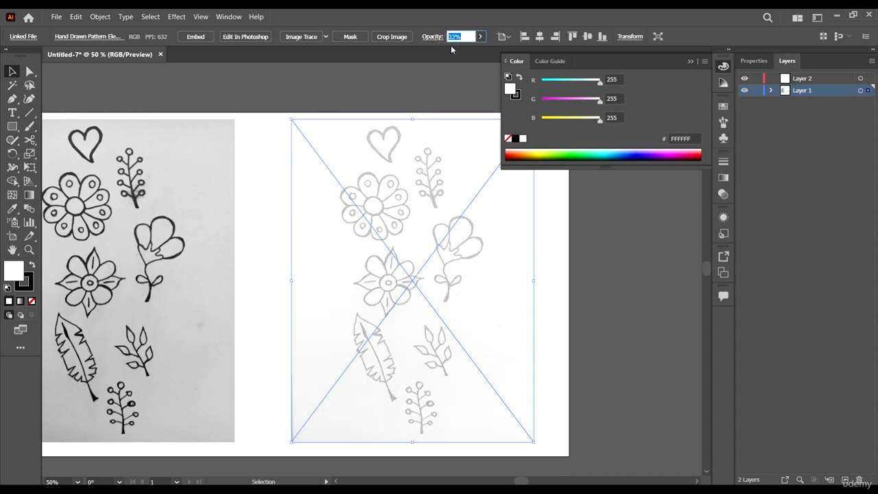
click(479, 36)
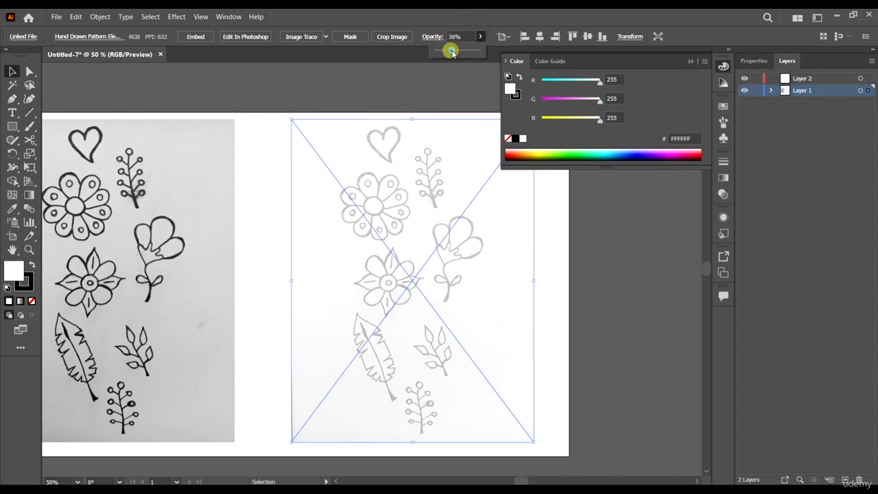
click(452, 51)
Make Layer 2 the active layer and collapse the floating Color panel that covers the artboard
click(829, 78)
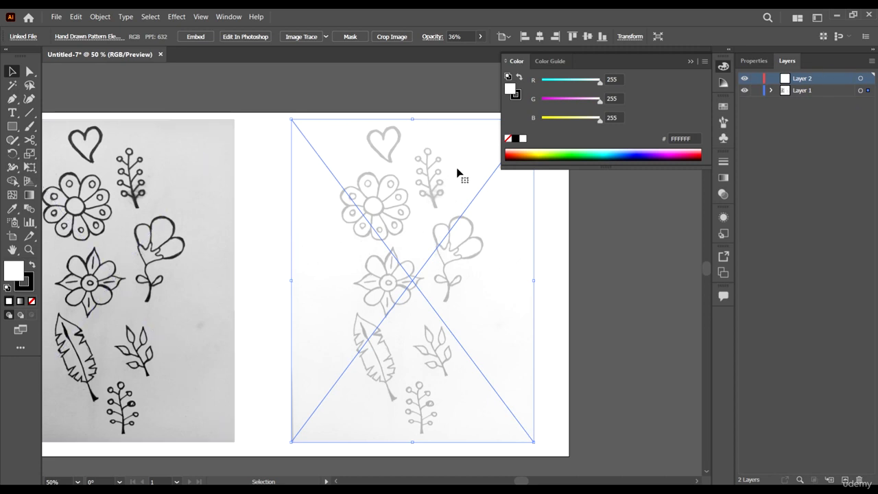
key(ctrl+a)
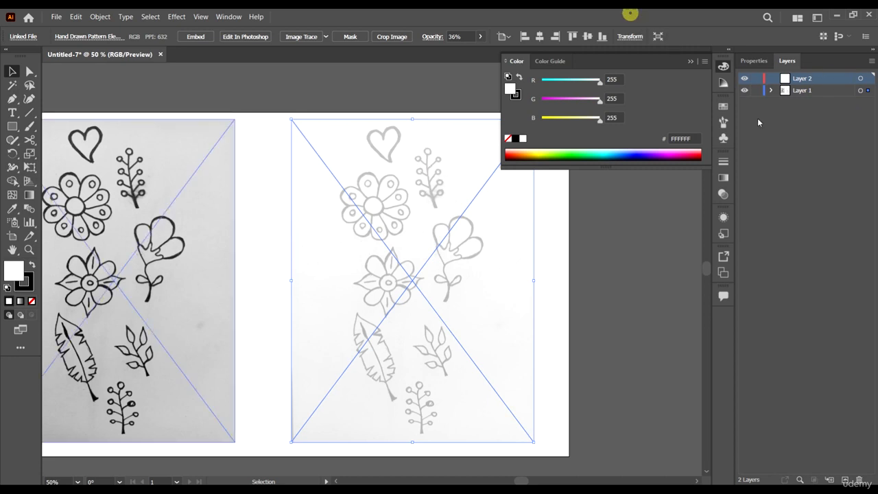
click(691, 61)
scroll(517, 249, right, 2)
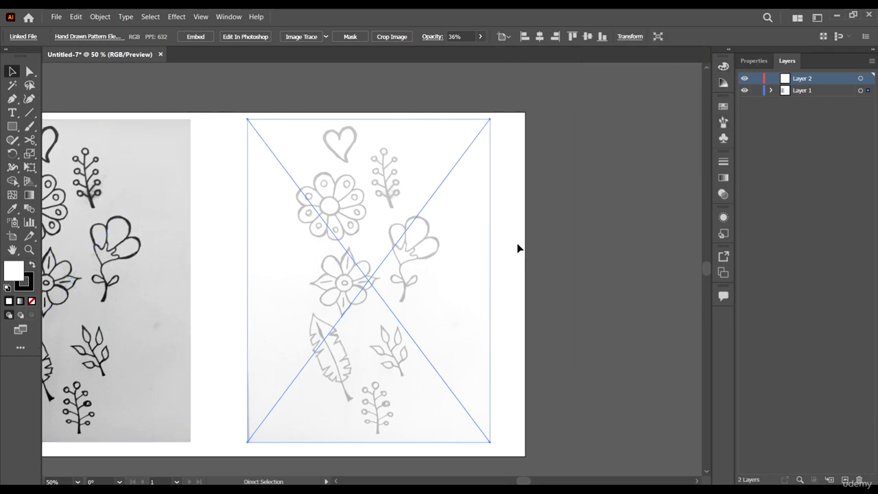
scroll(556, 247, down, 2)
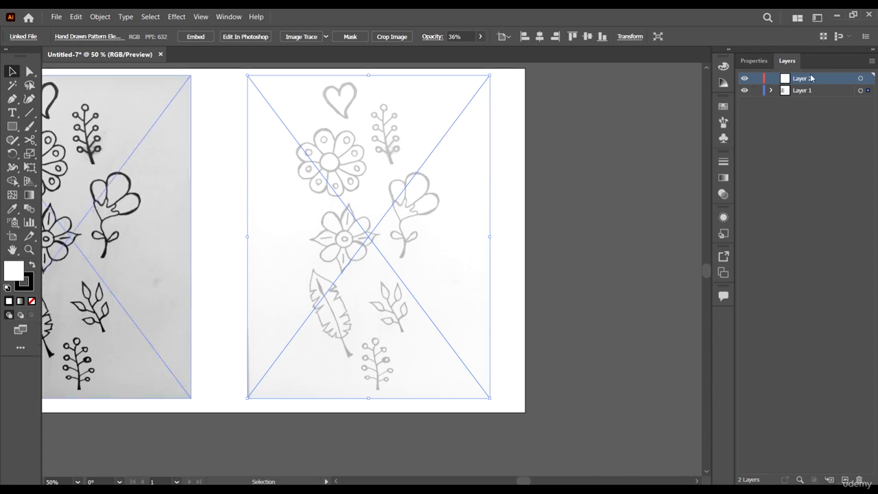
Lock Layer 1 with the sketches and make Layer 2 the active drawing layer
scroll(343, 80, up, 3)
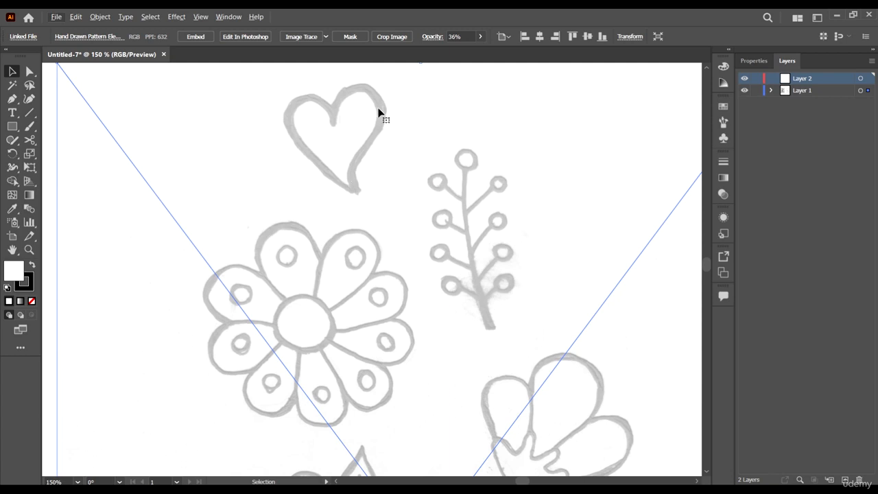
scroll(337, 209, down, 2)
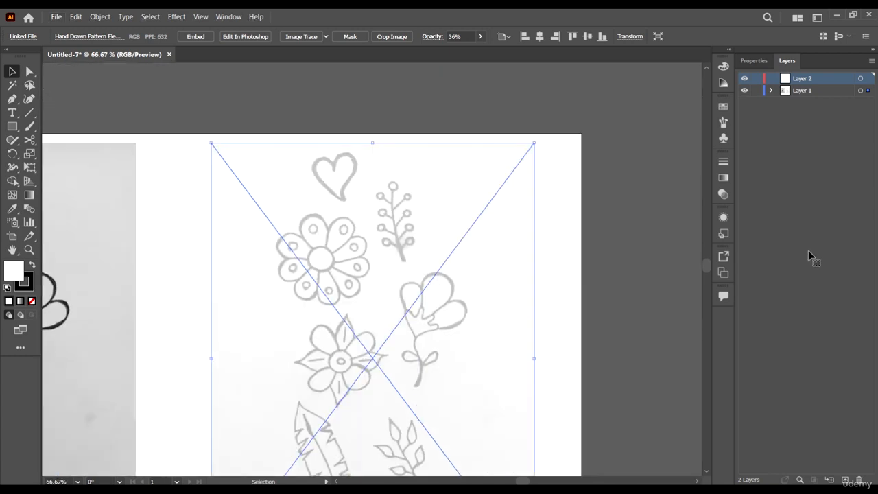
click(838, 92)
click(756, 90)
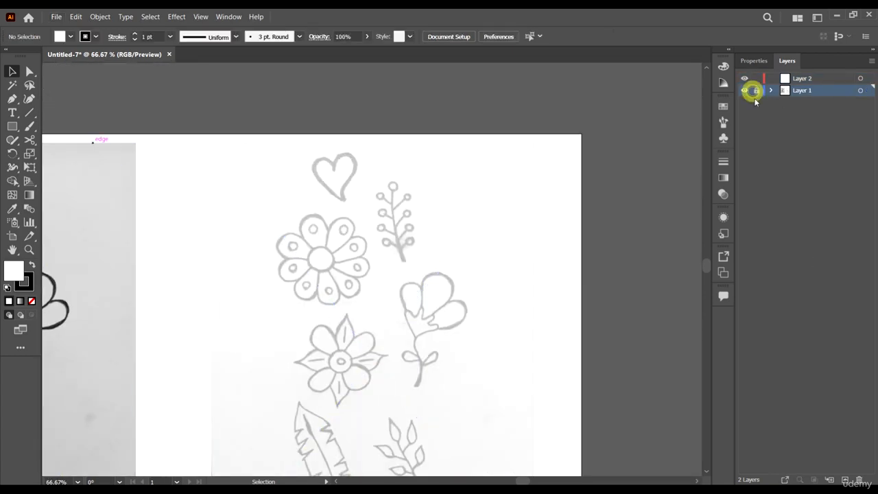
click(834, 79)
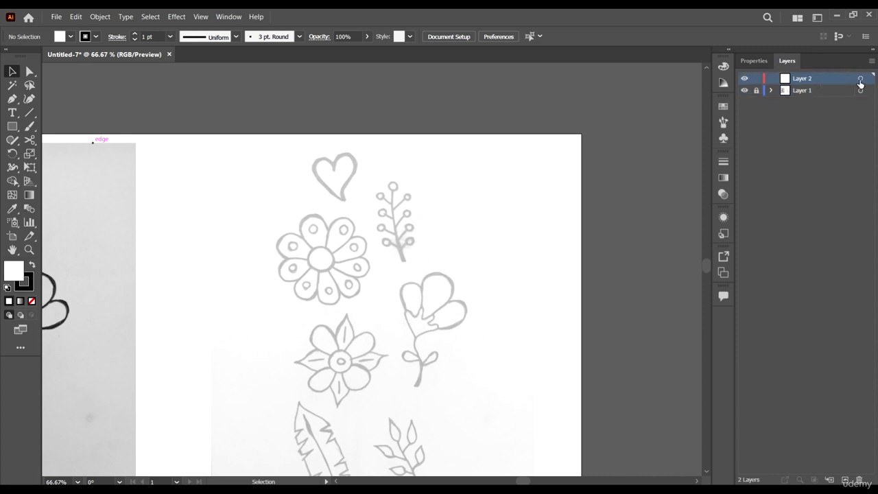
Enable Keep Selected and Edit Selected Paths in the Paintbrush Tool Options
scroll(268, 114, down, 1)
scroll(322, 119, up, 3)
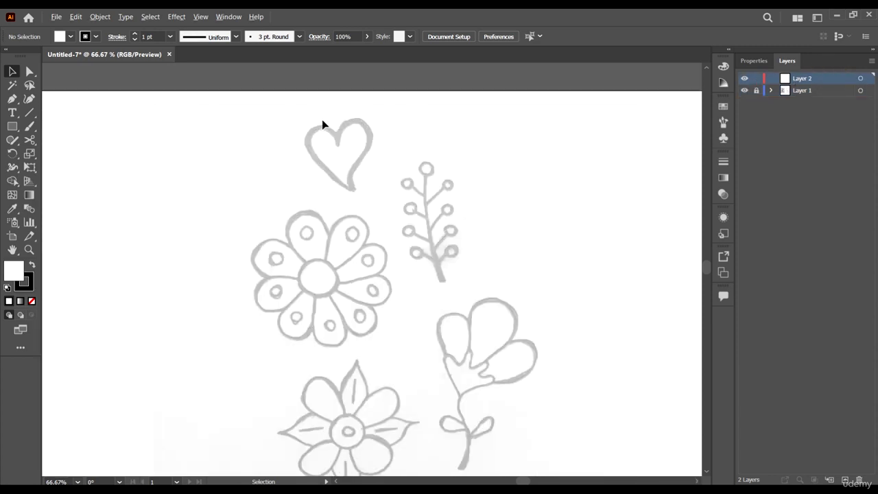
double_click(30, 126)
drag(676, 91, 552, 88)
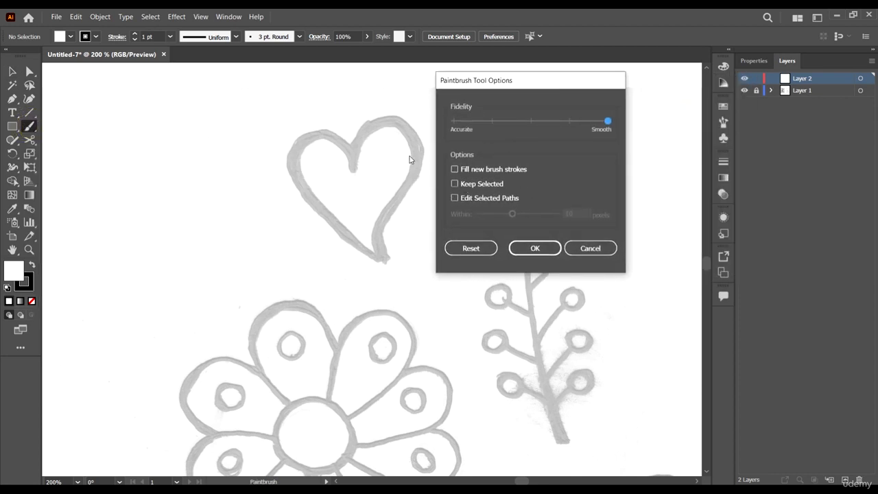
click(453, 198)
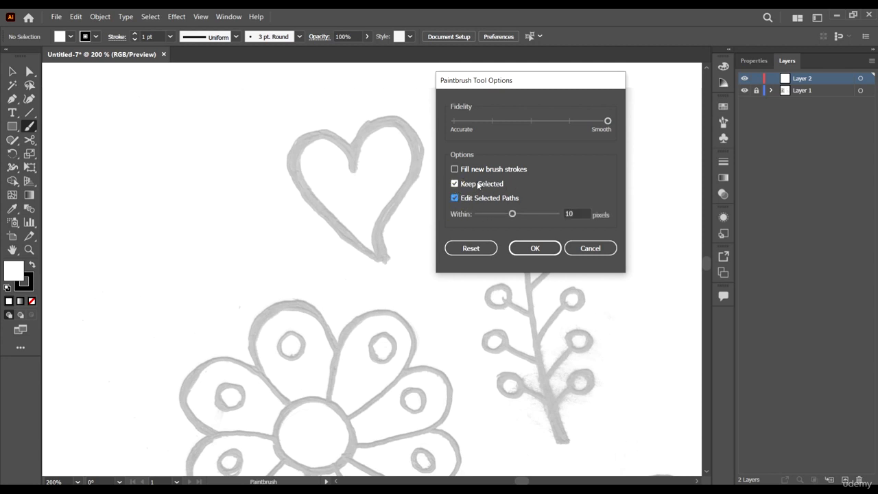
click(533, 248)
Try tracing both halves of the heart sketch with Paintbrush strokes while the drawn paths stay selected
scroll(355, 160, up, 2)
mouse_move(353, 163)
mouse_down()
mouse_move(422, 89)
mouse_move(473, 174)
mouse_move(414, 282)
mouse_move(406, 362)
mouse_up()
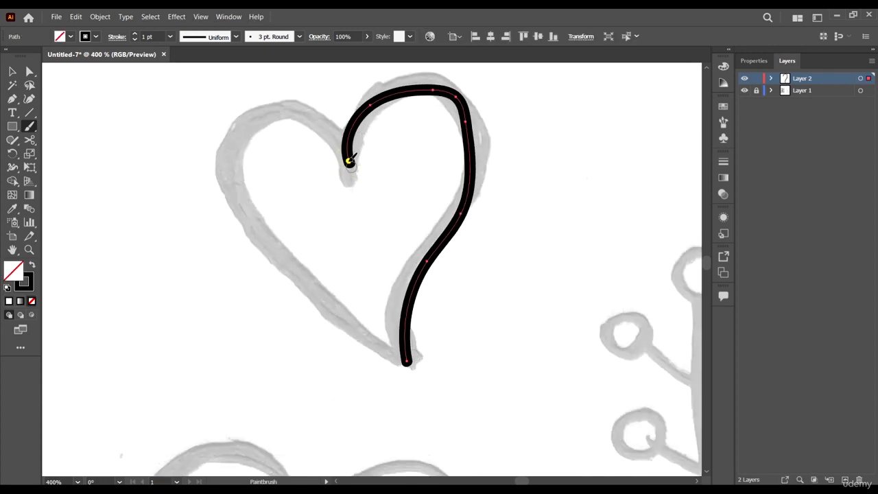
mouse_move(349, 161)
mouse_down()
mouse_move(301, 113)
mouse_move(243, 122)
mouse_move(260, 238)
mouse_move(353, 310)
mouse_up()
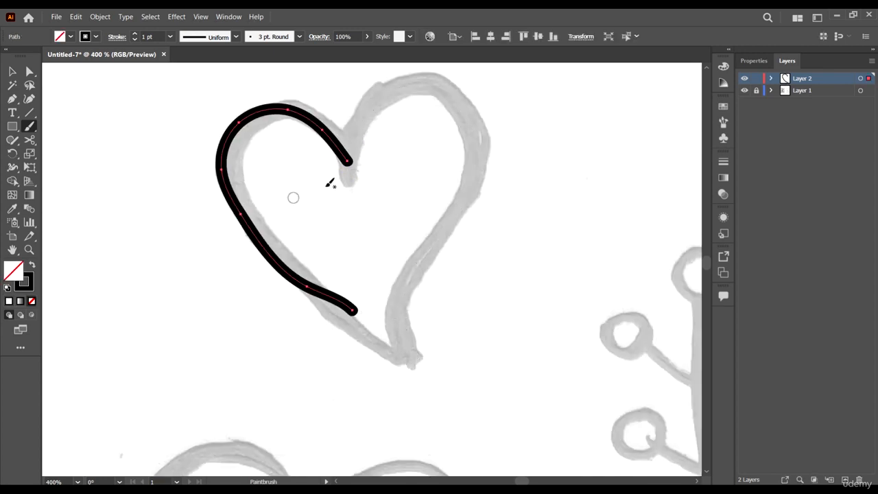
drag(330, 164, 400, 91)
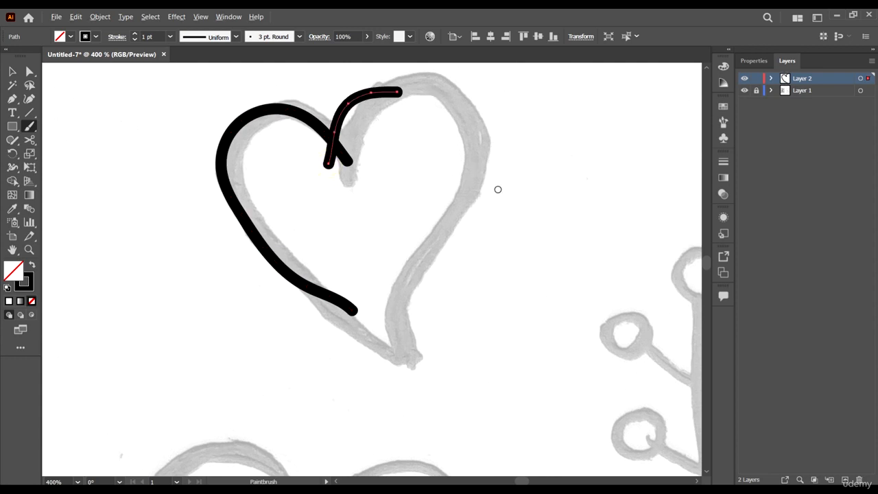
Turn off Keep Selected and Edit Selected Paths in the Paintbrush Tool Options
scroll(498, 190, down, 2)
double_click(29, 126)
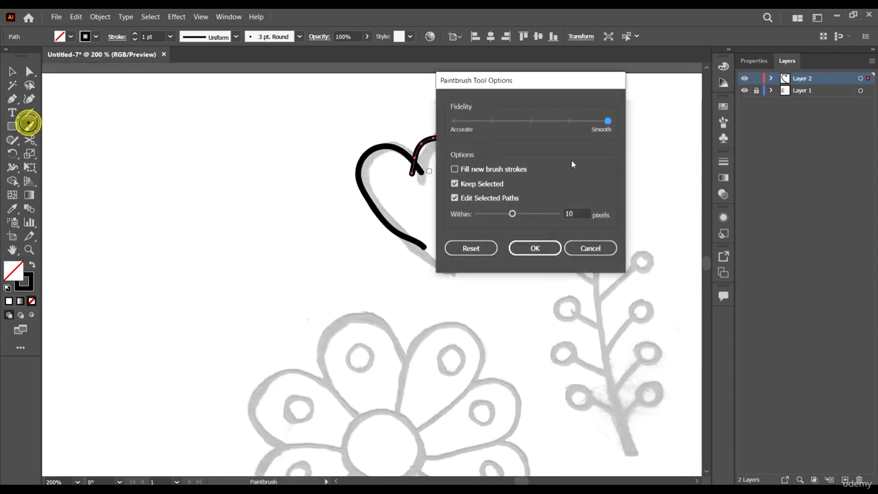
click(477, 183)
click(457, 198)
click(527, 245)
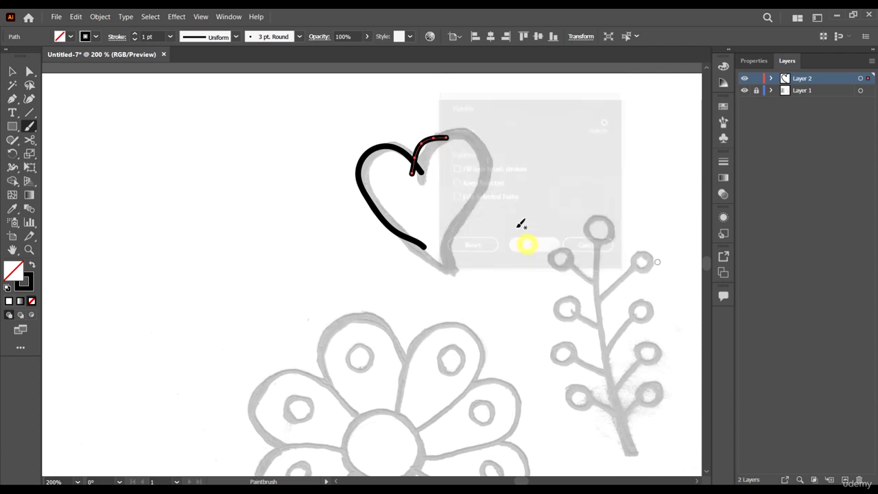
Select all the test brush strokes over the heart sketch and delete them
click(13, 72)
drag(302, 103, 623, 268)
key(Delete)
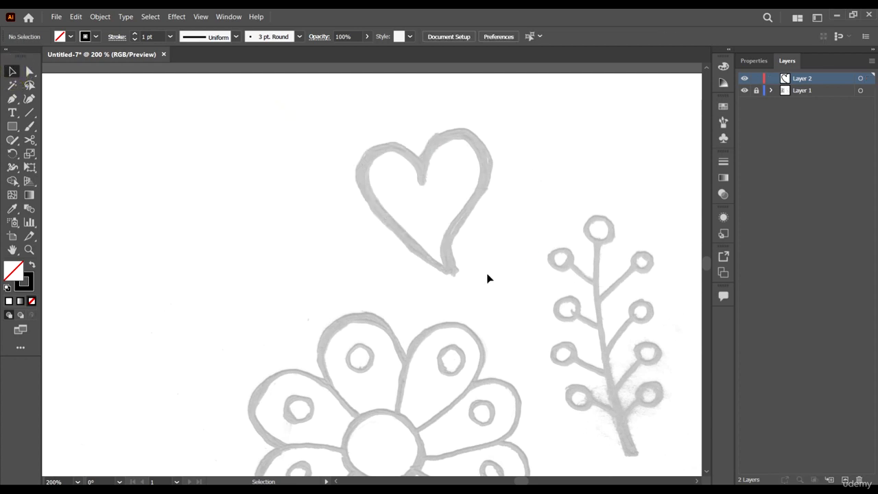
Trace the heart sketch with the Paintbrush as two strokes running from the centre notch to the lower tip
click(29, 126)
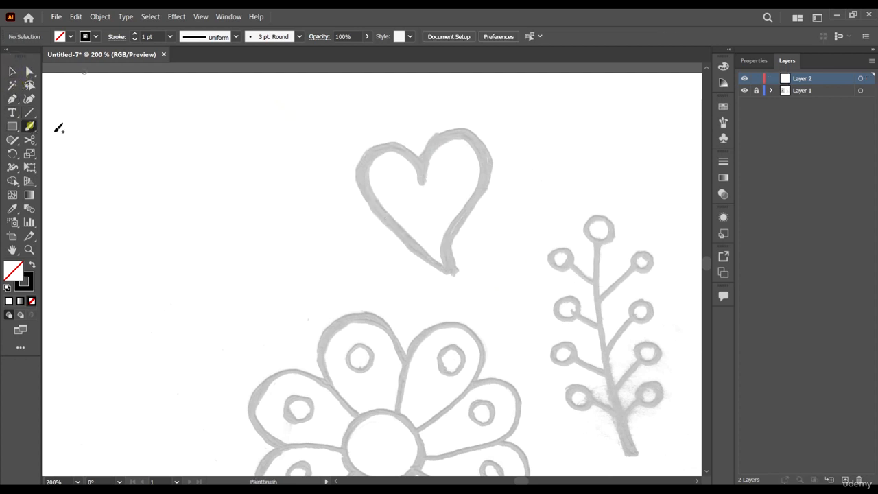
scroll(527, 180, up, 3)
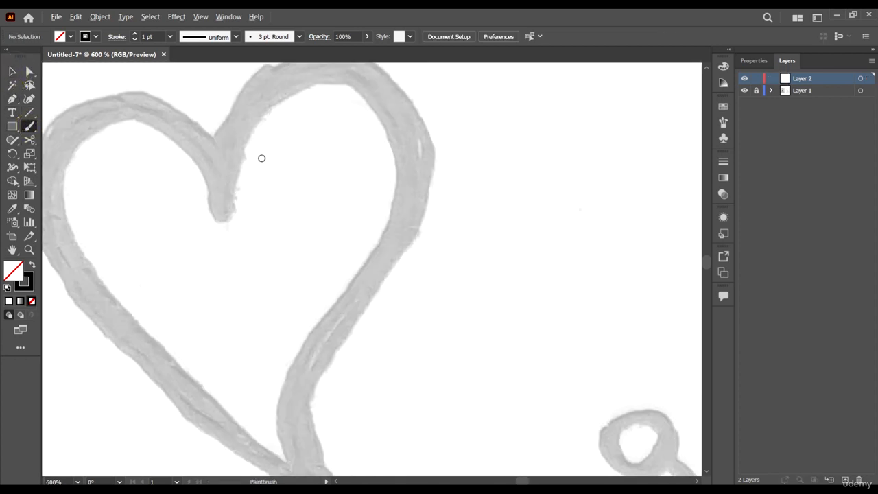
scroll(222, 190, down, 2)
mouse_move(217, 201)
mouse_down()
mouse_move(230, 152)
mouse_move(258, 135)
mouse_move(314, 153)
mouse_move(308, 200)
mouse_move(262, 264)
mouse_move(258, 346)
mouse_up()
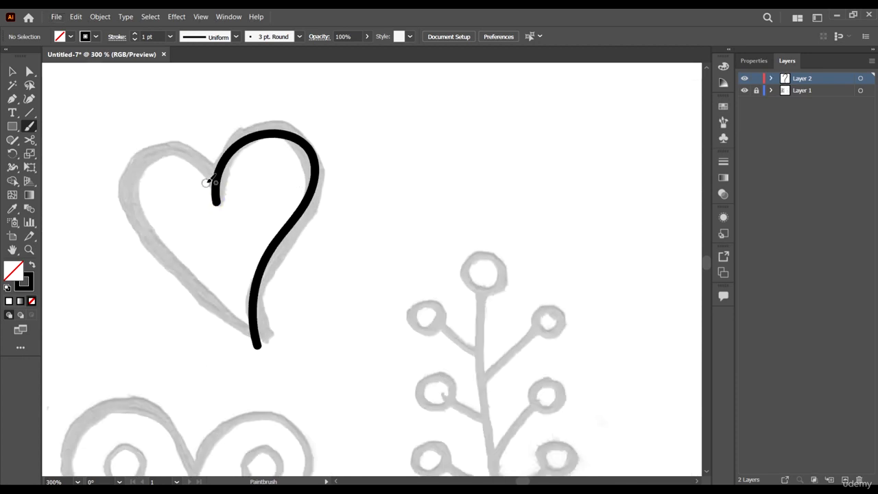
mouse_move(215, 180)
mouse_down()
mouse_move(158, 142)
mouse_move(123, 150)
mouse_move(120, 203)
mouse_move(149, 254)
mouse_move(263, 341)
mouse_up()
scroll(384, 194, down, 1)
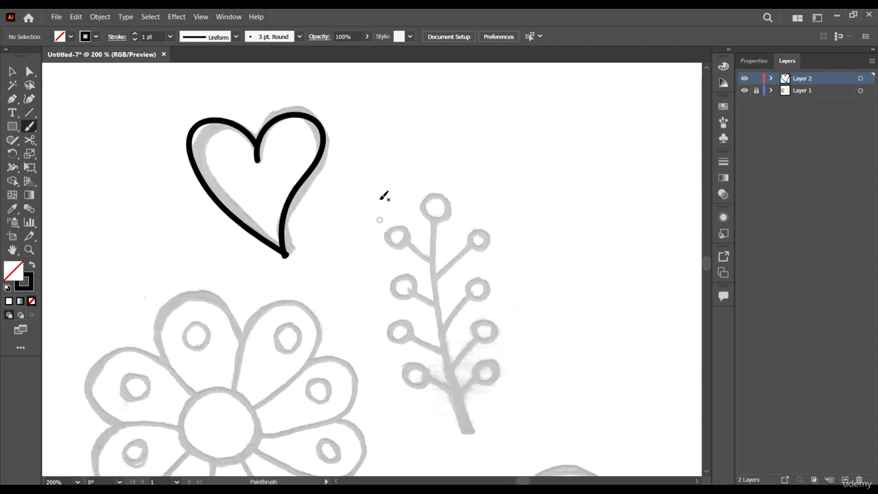
Trace the berry sprig's top circle and its uppermost right and left circles with closed Paintbrush strokes
scroll(426, 182, down, 1)
scroll(461, 139, up, 3)
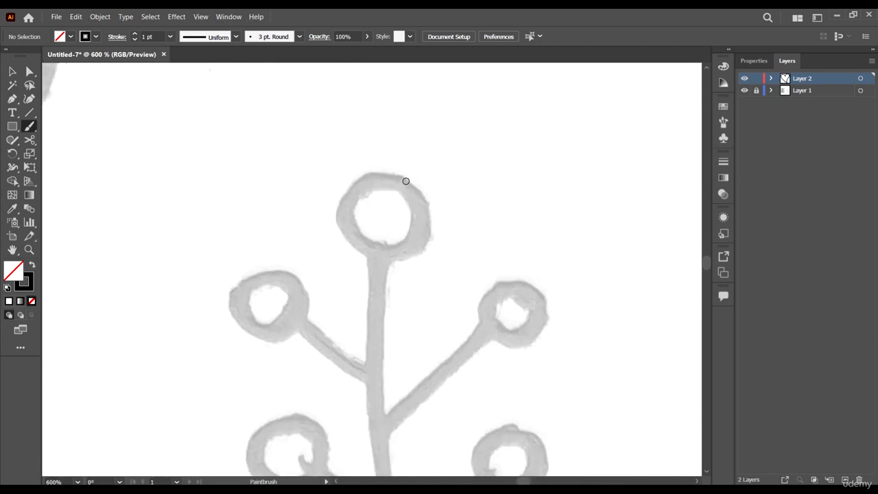
mouse_move(409, 177)
mouse_down()
mouse_move(349, 179)
mouse_move(339, 213)
mouse_move(356, 246)
mouse_move(415, 245)
mouse_move(424, 204)
mouse_move(404, 172)
mouse_up()
scroll(498, 213, down, 1)
key(ctrl+z)
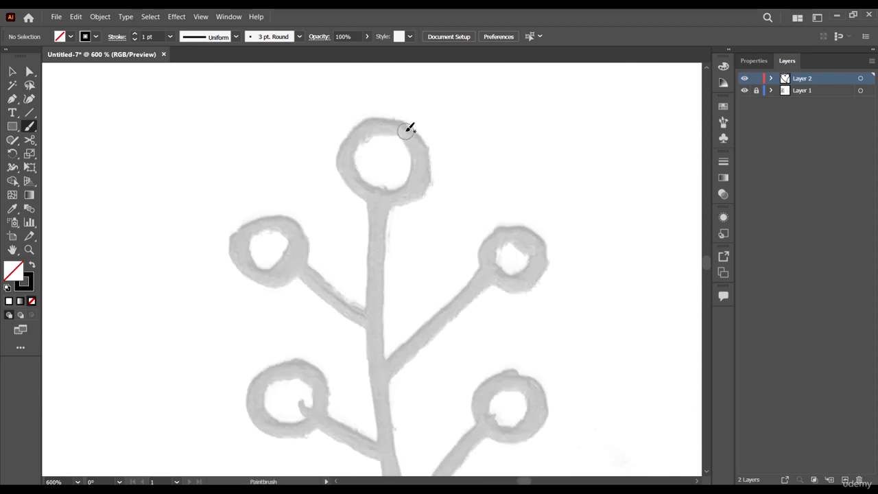
mouse_move(407, 128)
mouse_down()
mouse_move(358, 128)
mouse_move(348, 152)
mouse_move(352, 177)
mouse_move(385, 202)
mouse_move(417, 202)
mouse_move(425, 182)
mouse_move(423, 136)
mouse_move(405, 120)
mouse_up()
scroll(528, 196, down, 1)
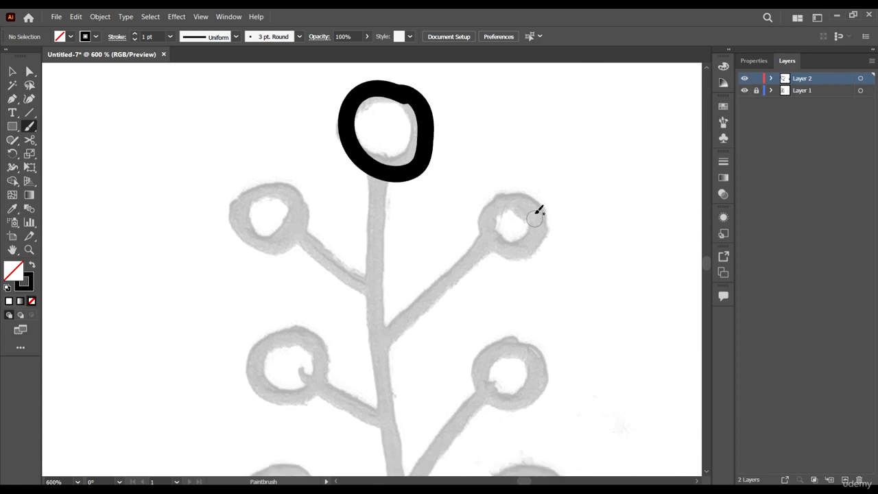
mouse_move(537, 213)
mouse_down()
mouse_move(491, 200)
mouse_move(490, 236)
mouse_move(521, 252)
mouse_move(530, 199)
mouse_up()
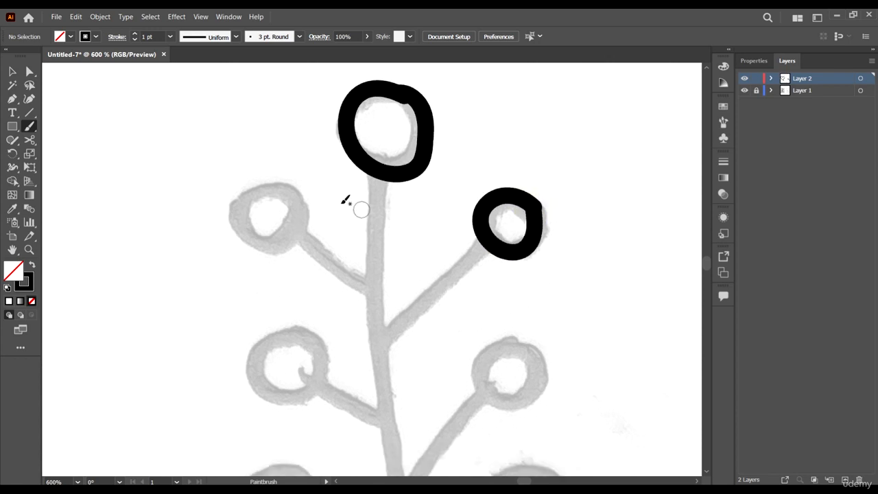
mouse_move(280, 179)
mouse_down()
mouse_move(236, 195)
mouse_move(237, 227)
mouse_move(289, 248)
mouse_move(303, 215)
mouse_move(275, 178)
mouse_up()
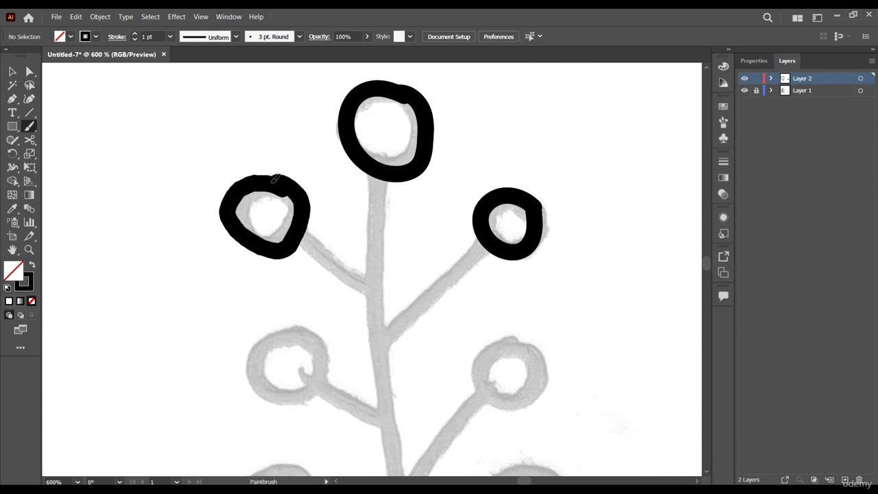
Trace the second and third rows of berry circles on both sides of the sprig, redrawing any uneven stroke
scroll(410, 197, down, 2)
mouse_move(299, 268)
mouse_down()
mouse_move(260, 329)
mouse_move(313, 331)
mouse_move(280, 256)
mouse_move(307, 226)
mouse_move(283, 222)
mouse_move(253, 237)
mouse_move(255, 267)
mouse_move(306, 280)
mouse_move(323, 261)
mouse_move(319, 231)
mouse_up()
scroll(414, 288, down, 1)
key(ctrl+z)
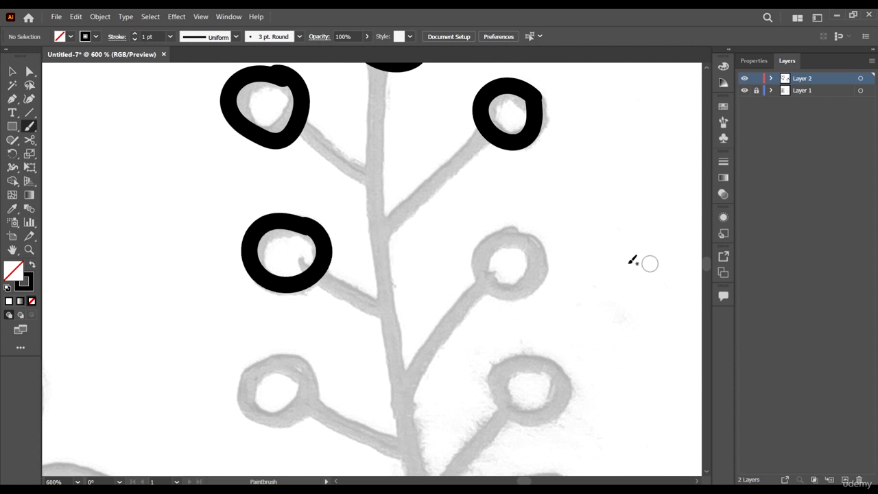
mouse_move(536, 235)
mouse_down()
mouse_move(502, 232)
mouse_move(485, 243)
mouse_move(481, 272)
mouse_move(496, 292)
mouse_move(535, 291)
mouse_move(537, 235)
mouse_move(543, 260)
mouse_move(494, 287)
mouse_move(544, 318)
mouse_move(538, 253)
mouse_up()
scroll(559, 265, down, 2)
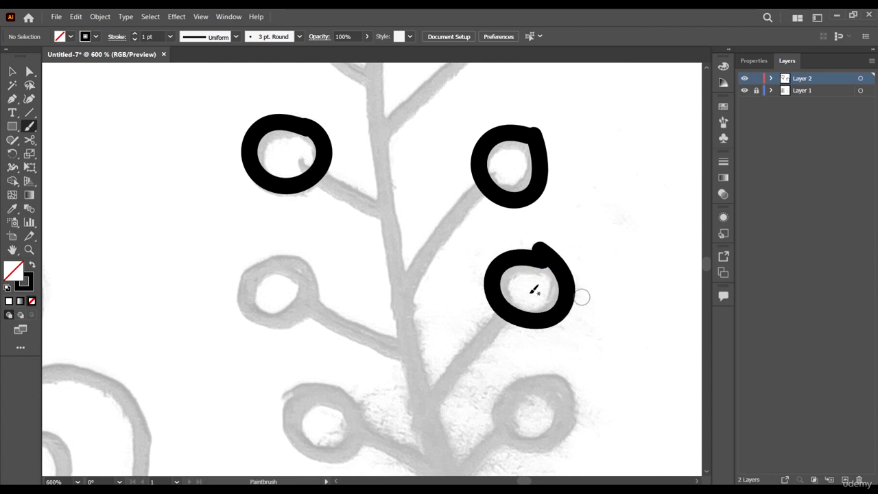
key(ctrl+z)
mouse_move(564, 281)
mouse_down()
mouse_move(524, 262)
mouse_move(504, 276)
mouse_move(504, 299)
mouse_move(530, 317)
mouse_move(554, 314)
mouse_move(564, 278)
mouse_up()
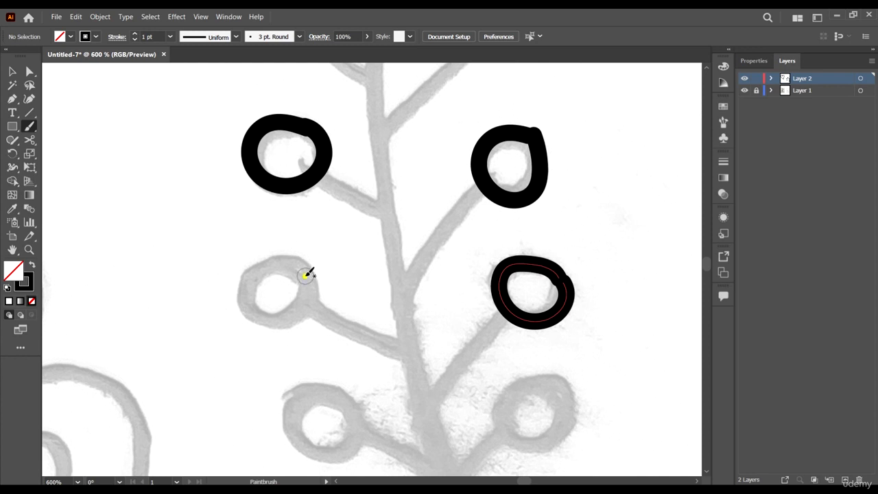
mouse_move(306, 274)
mouse_down()
mouse_move(252, 272)
mouse_move(241, 288)
mouse_move(253, 318)
mouse_move(277, 322)
mouse_move(310, 311)
mouse_move(310, 276)
mouse_up()
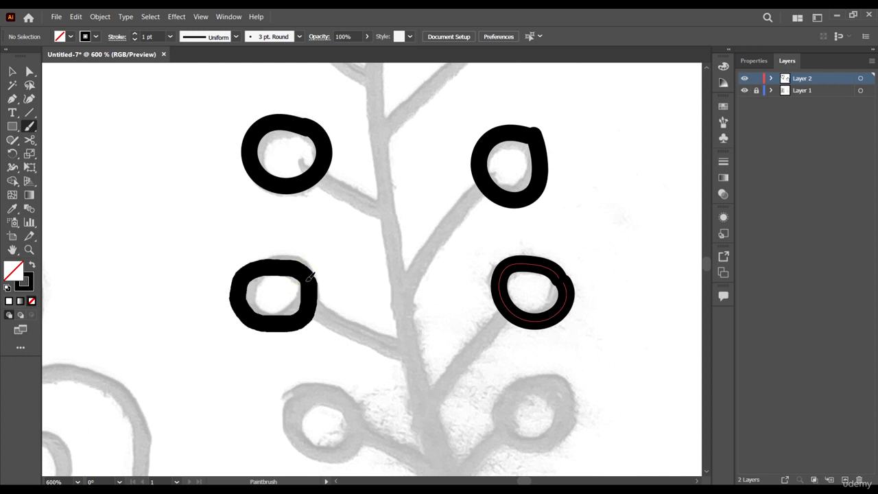
Trace the lowest left and right berry circles of the sprig with the Paintbrush
scroll(353, 282, down, 3)
mouse_move(339, 302)
mouse_down()
mouse_move(296, 302)
mouse_move(286, 333)
mouse_move(313, 367)
mouse_move(347, 373)
mouse_move(356, 344)
mouse_move(337, 302)
mouse_up()
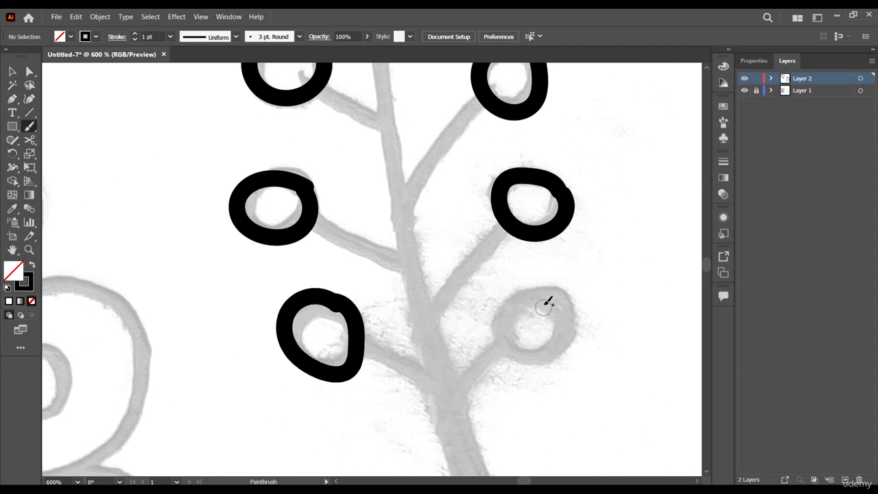
mouse_move(558, 287)
mouse_down()
mouse_move(510, 296)
mouse_move(494, 328)
mouse_move(510, 344)
mouse_move(542, 347)
mouse_move(559, 328)
mouse_move(551, 284)
mouse_up()
Paint the sprig's main stem in one stroke from the top berry down to the base
scroll(548, 279, down, 5)
scroll(561, 261, up, 2)
scroll(484, 134, down, 1)
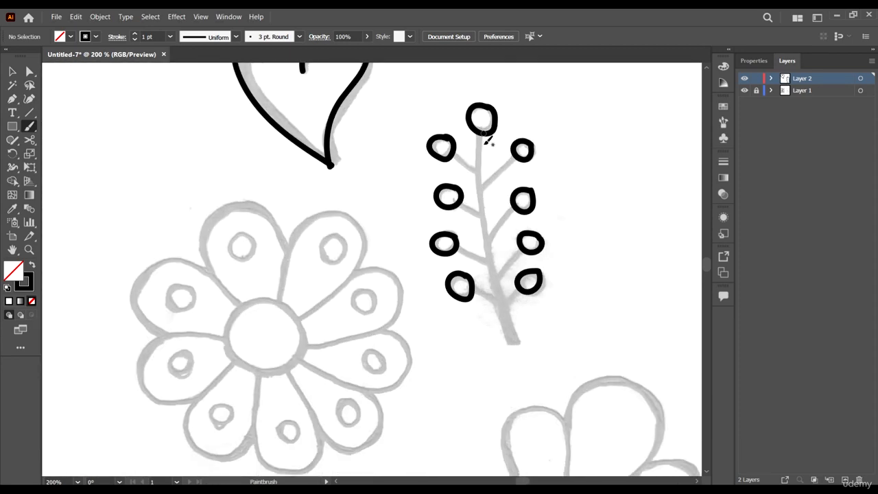
scroll(487, 139, up, 1)
mouse_move(473, 115)
mouse_down()
mouse_move(488, 268)
mouse_move(530, 430)
mouse_up()
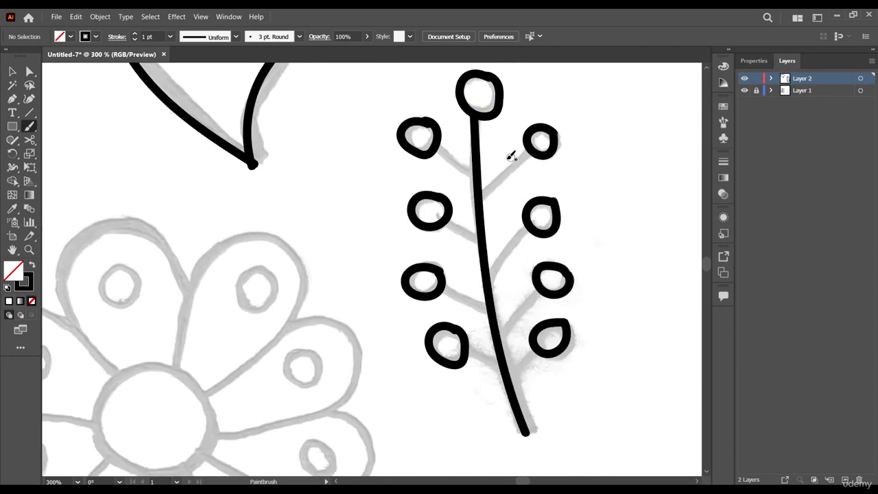
Paint the four right-hand branches connecting the berries to the stem, redrawing the uppermost and lowest ones
drag(532, 148, 482, 201)
key(ctrl+z)
drag(535, 147, 481, 201)
mouse_move(530, 225)
mouse_down()
mouse_move(492, 283)
mouse_move(540, 290)
mouse_move(502, 328)
mouse_up()
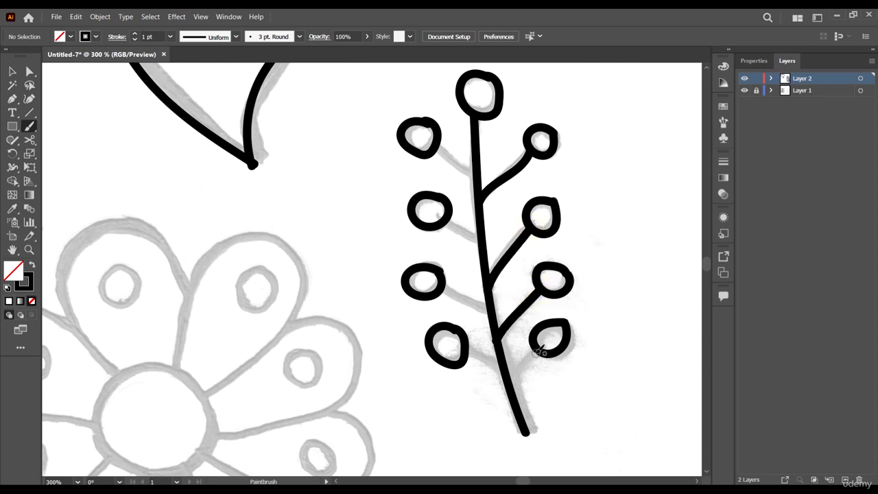
drag(539, 348, 511, 374)
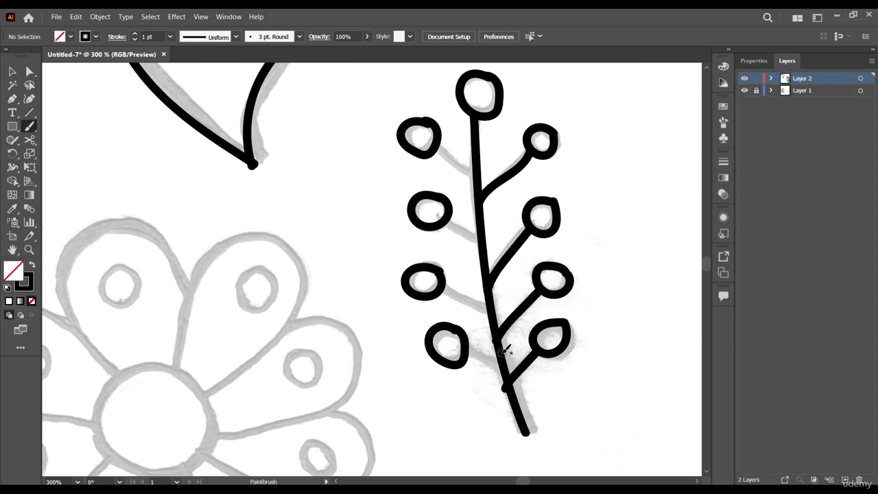
key(ctrl+z)
scroll(526, 363, up, 2)
drag(540, 313, 492, 379)
Paint the four left-hand branches from the berries to the stem, redrawing the one in the second row
drag(405, 318, 475, 358)
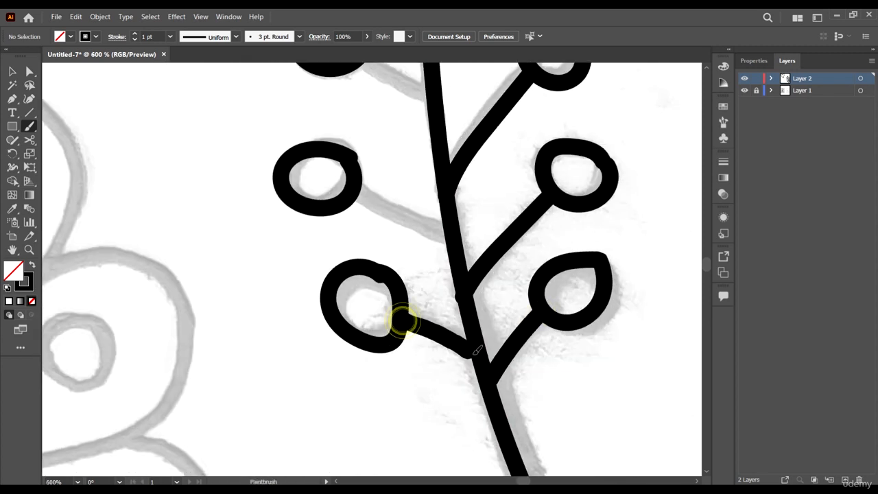
drag(353, 193, 454, 237)
scroll(412, 219, up, 3)
mouse_move(359, 170)
mouse_down()
mouse_move(401, 196)
mouse_move(441, 202)
mouse_up()
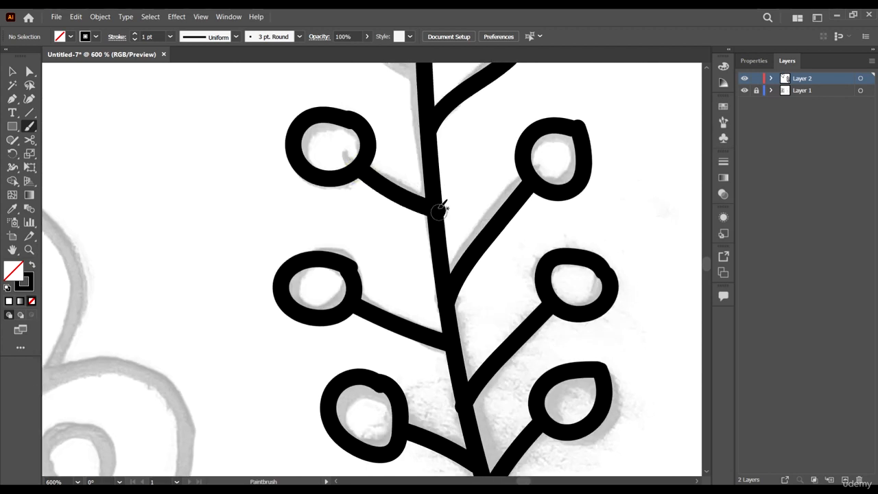
scroll(452, 189, up, 3)
key(ctrl+z)
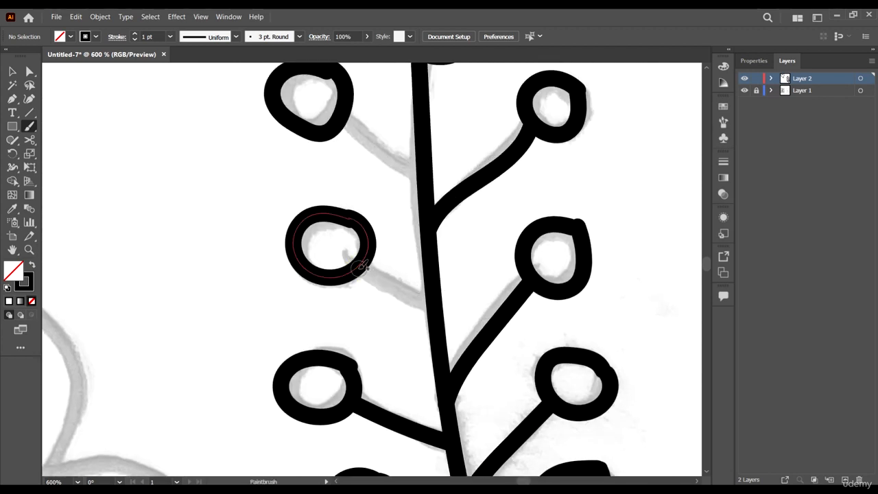
drag(361, 267, 427, 304)
scroll(460, 270, up, 2)
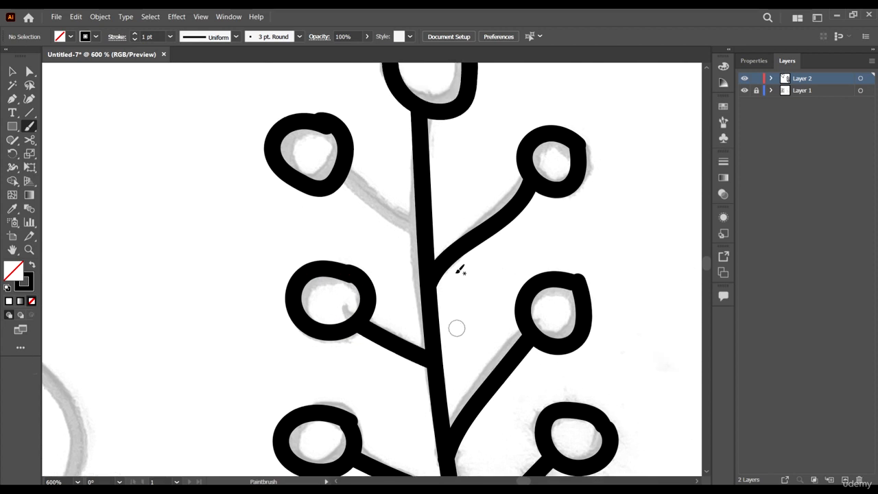
scroll(460, 269, up, 1)
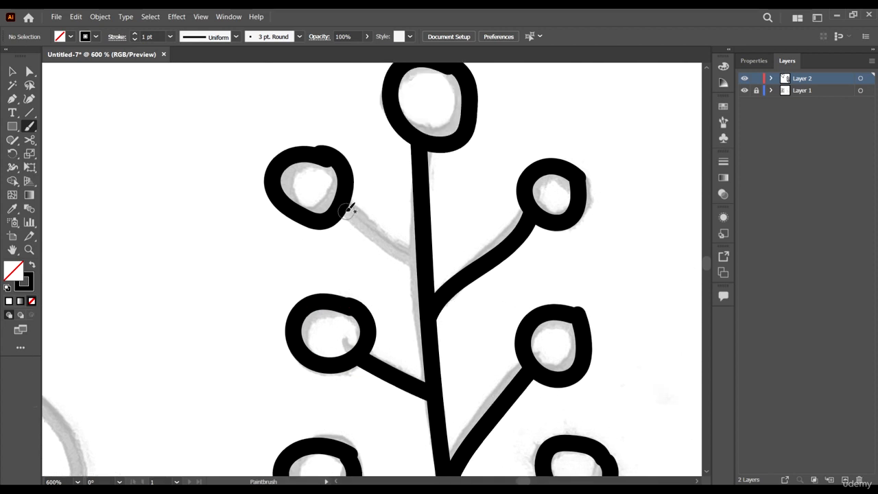
drag(342, 209, 426, 258)
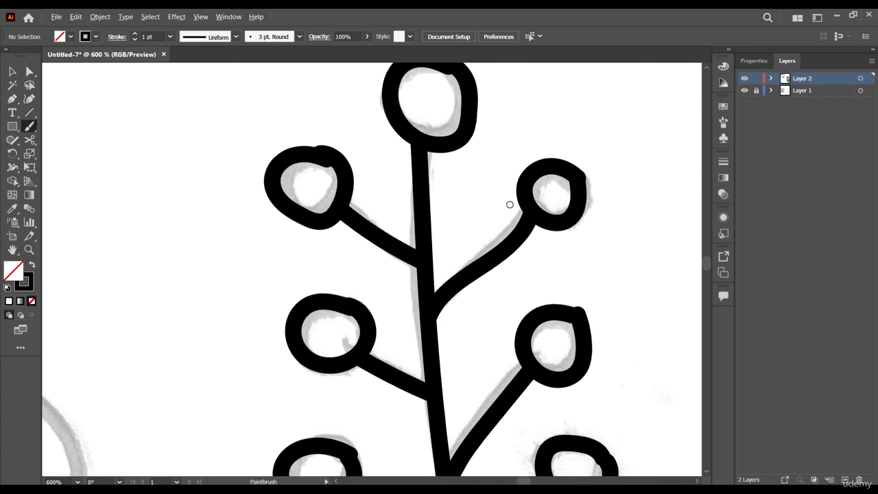
Trace the centre circle of the large round flower below the heart with the Paintbrush
key(ctrl+1)
scroll(478, 226, down, 2)
scroll(424, 175, down, 2)
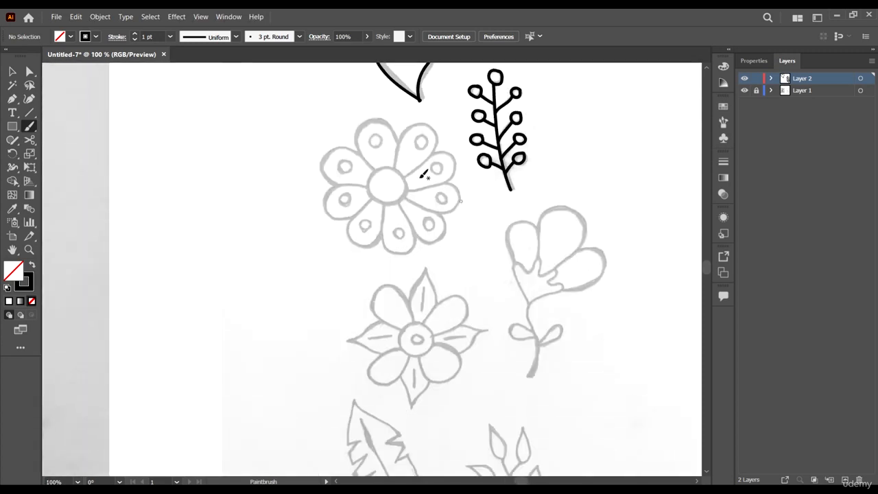
scroll(381, 125, up, 5)
scroll(406, 103, down, 5)
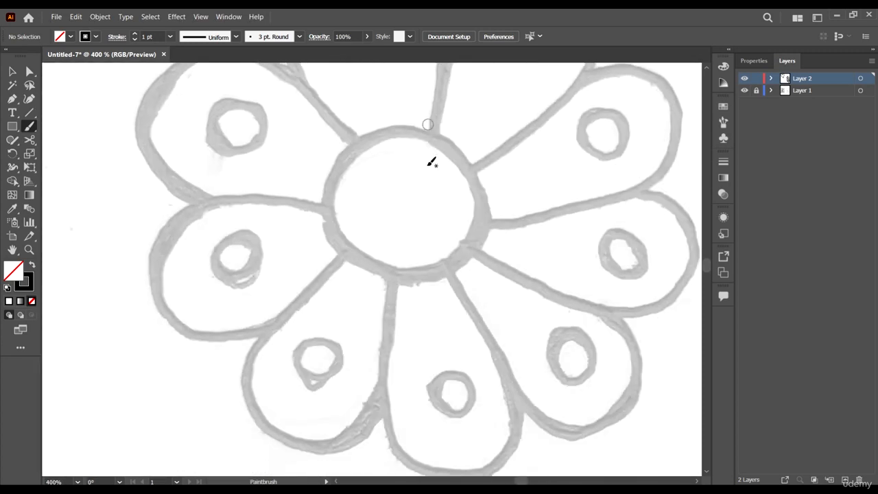
mouse_move(421, 129)
mouse_down()
mouse_move(373, 129)
mouse_move(344, 144)
mouse_move(330, 198)
mouse_move(363, 259)
mouse_move(437, 279)
mouse_move(473, 255)
mouse_move(484, 200)
mouse_move(472, 160)
mouse_move(441, 130)
mouse_move(417, 127)
mouse_up()
Trace the round flower's right-hand petal and the lower-right petal beneath it, redrawing the lower-right one
scroll(500, 149, down, 3)
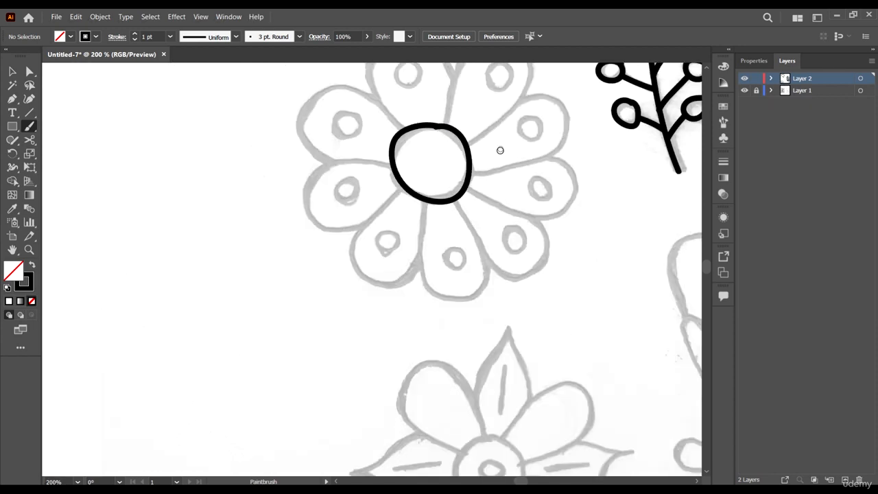
scroll(459, 202, up, 3)
mouse_move(450, 207)
mouse_down()
mouse_move(601, 175)
mouse_move(652, 200)
mouse_move(661, 237)
mouse_move(630, 274)
mouse_move(603, 285)
mouse_move(547, 286)
mouse_move(431, 238)
mouse_up()
scroll(457, 239, down, 2)
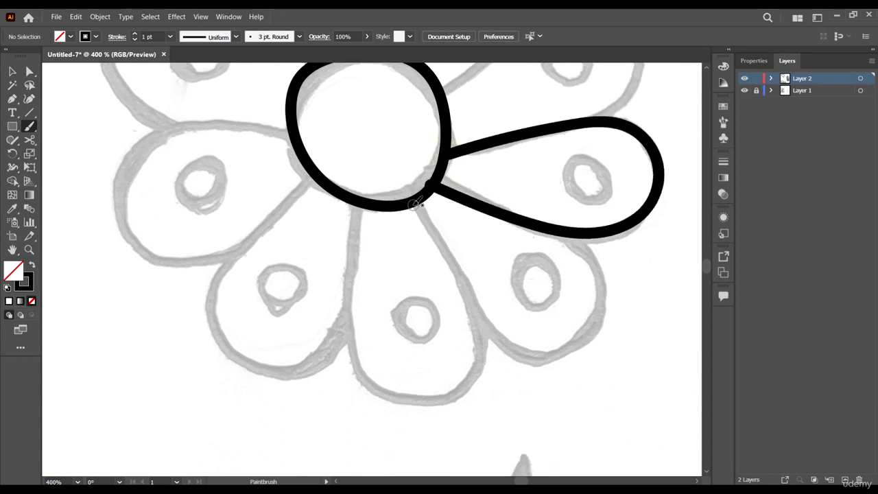
mouse_move(416, 204)
mouse_down()
mouse_move(500, 350)
mouse_move(523, 363)
mouse_move(560, 363)
mouse_move(578, 350)
mouse_move(600, 273)
mouse_move(568, 236)
mouse_move(593, 259)
mouse_move(607, 328)
mouse_move(583, 355)
mouse_move(515, 346)
mouse_move(491, 326)
mouse_move(437, 230)
mouse_up()
key(ctrl+z)
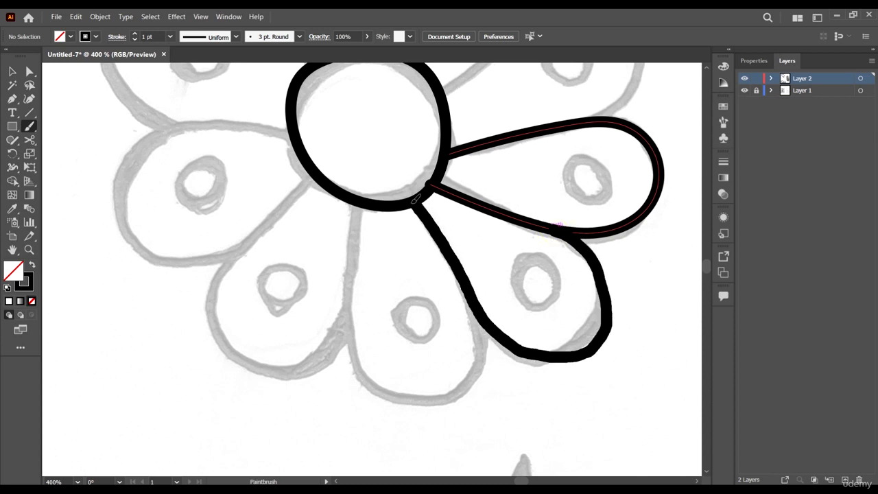
drag(416, 199, 414, 201)
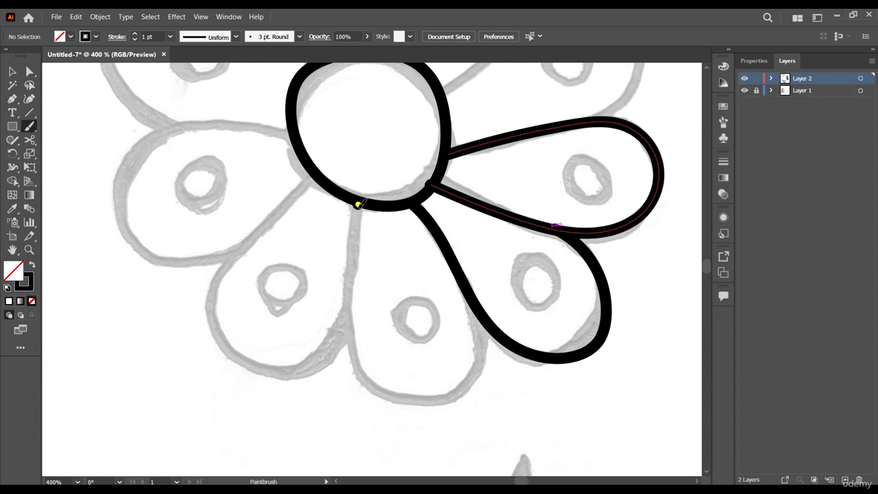
Trace the round flower's bottom petal with the Paintbrush, undoing the first stroke and redrawing it
mouse_move(359, 203)
mouse_down()
mouse_move(343, 299)
mouse_move(365, 378)
mouse_move(380, 392)
mouse_move(441, 404)
mouse_move(463, 394)
mouse_move(484, 350)
mouse_up()
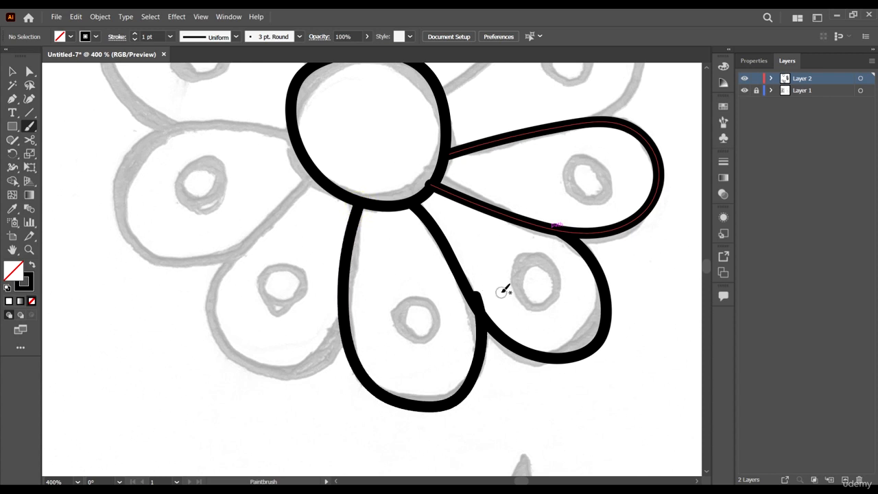
key(ctrl+z)
mouse_move(464, 288)
mouse_down()
mouse_move(475, 374)
mouse_move(461, 392)
mouse_move(382, 394)
mouse_move(362, 372)
mouse_move(353, 335)
mouse_move(362, 205)
mouse_up()
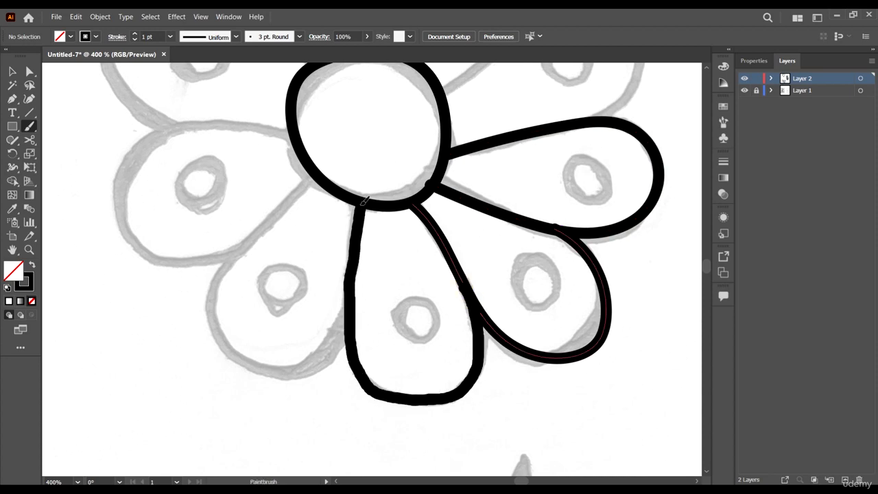
Trace the lower-left petal beside the bottom one, undoing the unsuitable strokes and repainting it up to the centre circle
scroll(518, 205, down, 4)
scroll(518, 206, up, 4)
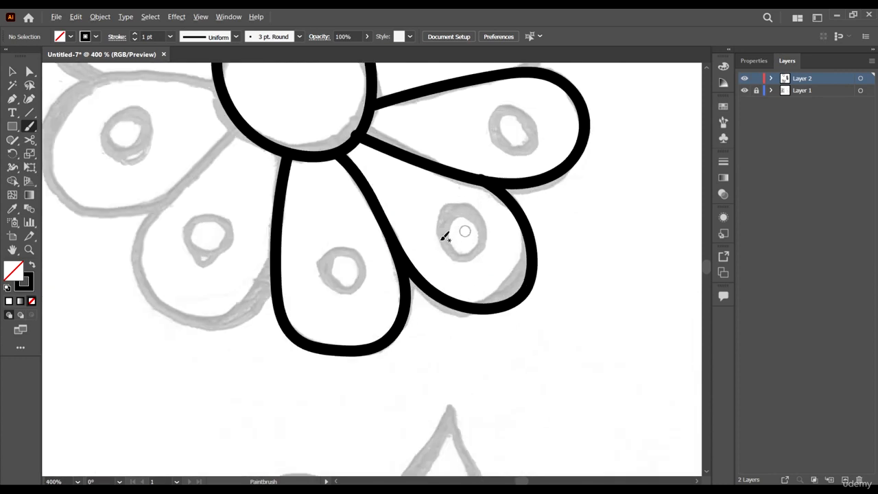
scroll(256, 242, left, 2)
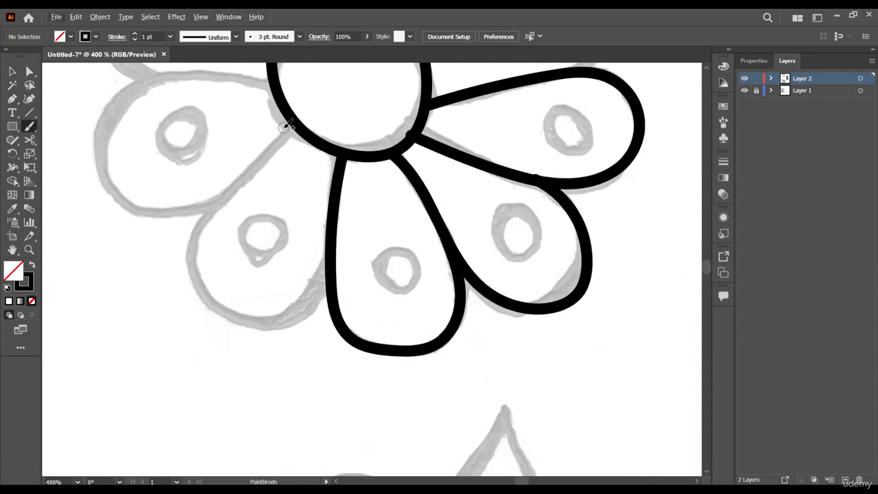
mouse_move(295, 122)
mouse_down()
mouse_move(236, 177)
mouse_move(196, 237)
mouse_move(190, 278)
mouse_move(201, 303)
mouse_move(267, 330)
mouse_move(327, 291)
mouse_move(328, 263)
mouse_move(325, 292)
mouse_move(309, 312)
mouse_move(238, 319)
mouse_move(214, 312)
mouse_move(190, 258)
mouse_move(199, 229)
mouse_move(303, 117)
mouse_up()
key(ctrl+z)
scroll(340, 145, up, 2)
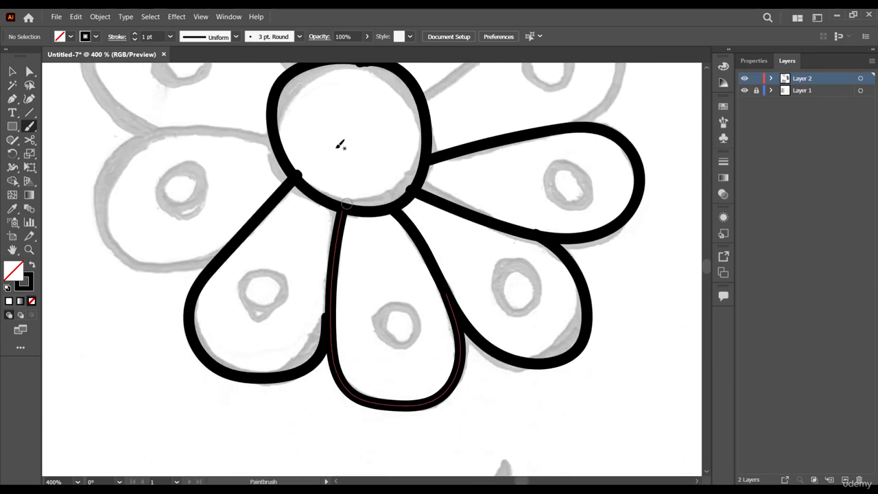
key(ctrl+z)
scroll(332, 256, up, 1)
scroll(331, 246, down, 2)
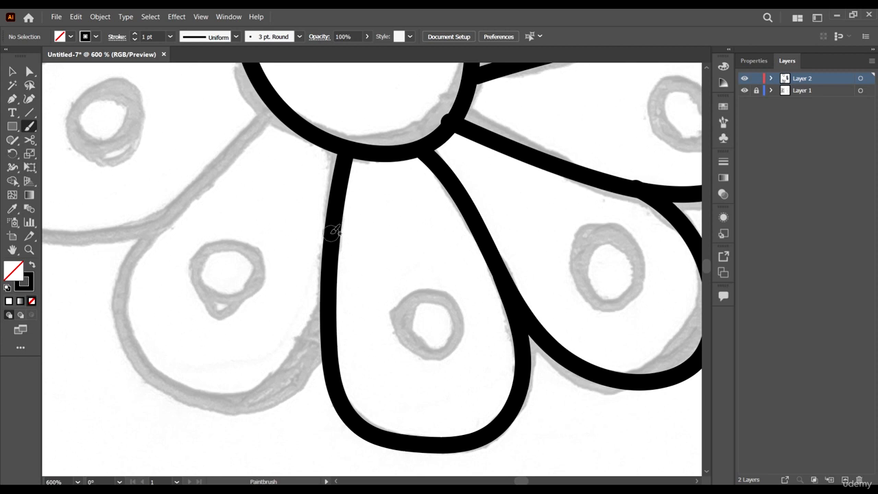
mouse_move(332, 235)
mouse_down()
mouse_move(321, 302)
mouse_move(279, 368)
mouse_move(245, 381)
mouse_move(202, 376)
mouse_move(169, 345)
mouse_move(153, 307)
mouse_move(158, 228)
mouse_move(278, 105)
mouse_up()
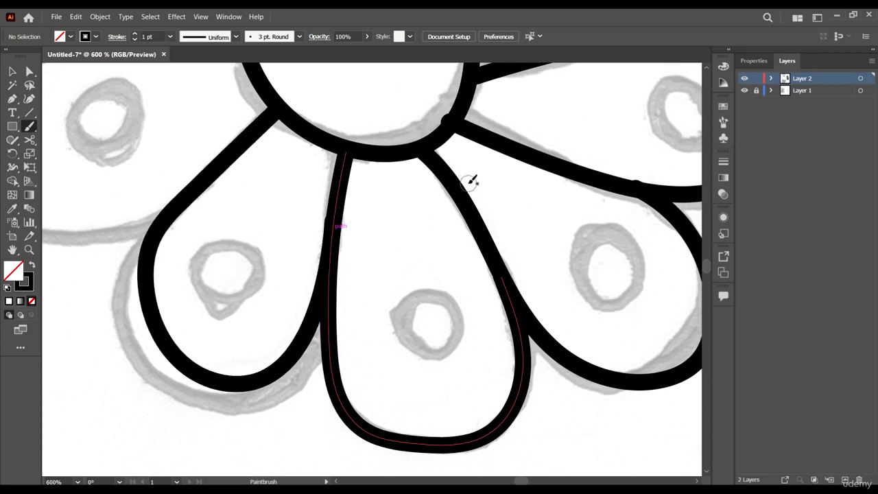
Enlarge the lower-left petal's path so it follows the faded outline, and deselect it
scroll(472, 179, down, 4)
scroll(528, 223, up, 1)
scroll(453, 264, up, 4)
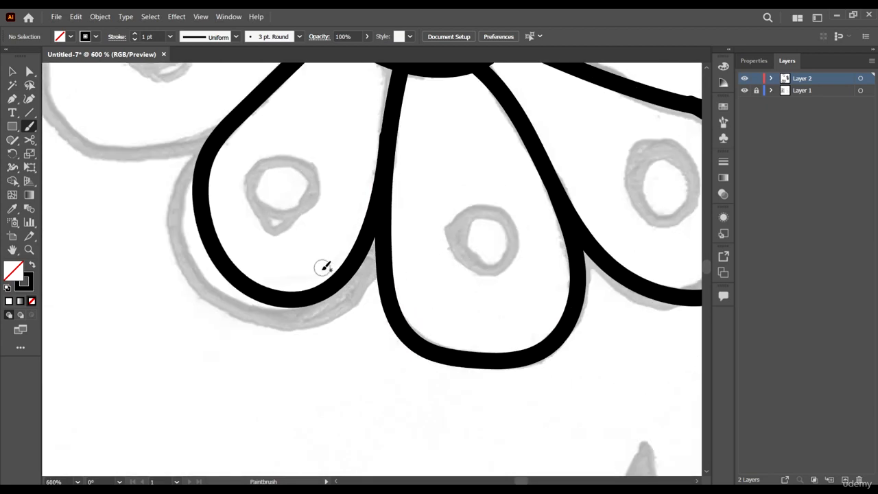
key(v)
click(251, 238)
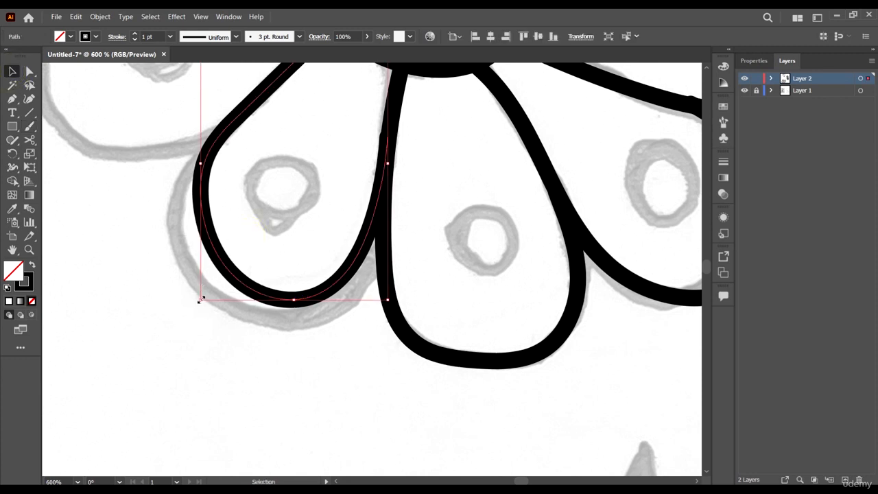
drag(200, 300, 180, 322)
drag(387, 322, 387, 325)
click(388, 385)
Trace the left petal directly above the lower-left one with the Paintbrush
scroll(424, 328, down, 4)
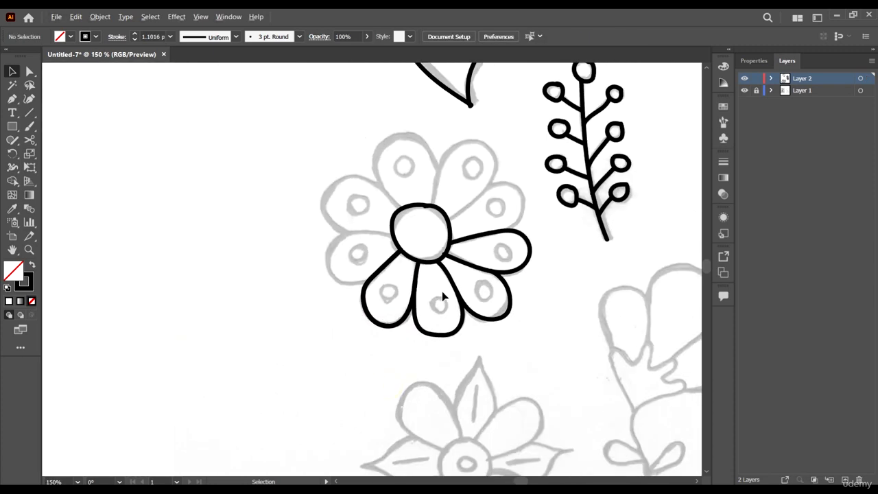
scroll(442, 291, up, 2)
scroll(364, 231, up, 1)
click(29, 126)
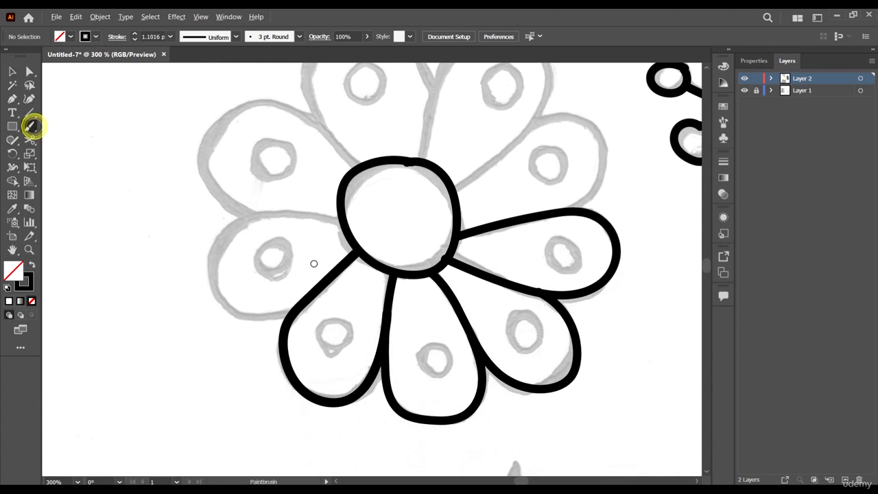
scroll(258, 197, up, 2)
mouse_move(427, 242)
mouse_down()
mouse_move(268, 223)
mouse_move(206, 229)
mouse_move(183, 248)
mouse_move(161, 292)
mouse_move(160, 332)
mouse_move(190, 400)
mouse_move(248, 432)
mouse_move(341, 416)
mouse_up()
Trace the round flower's upper-left petal, redrawing it in one stroke from the left petal's edge to the centre circle
scroll(437, 284, down, 5)
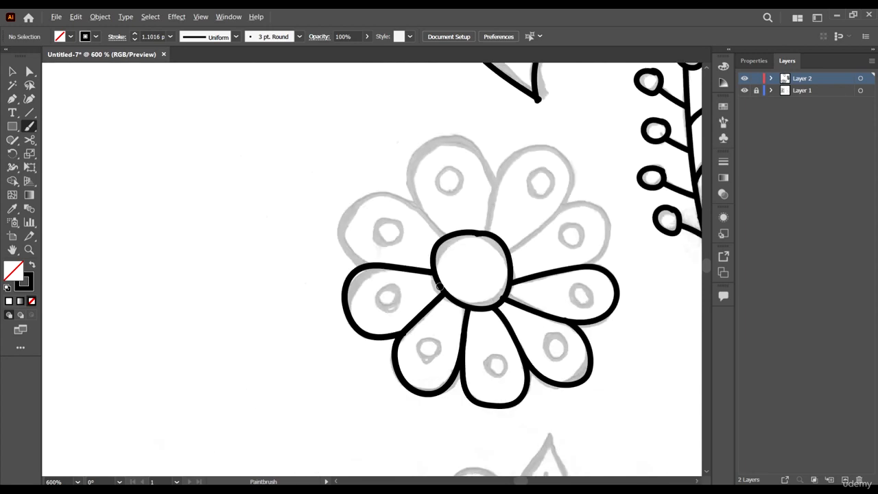
scroll(422, 186, up, 3)
scroll(466, 300, down, 2)
scroll(467, 300, down, 2)
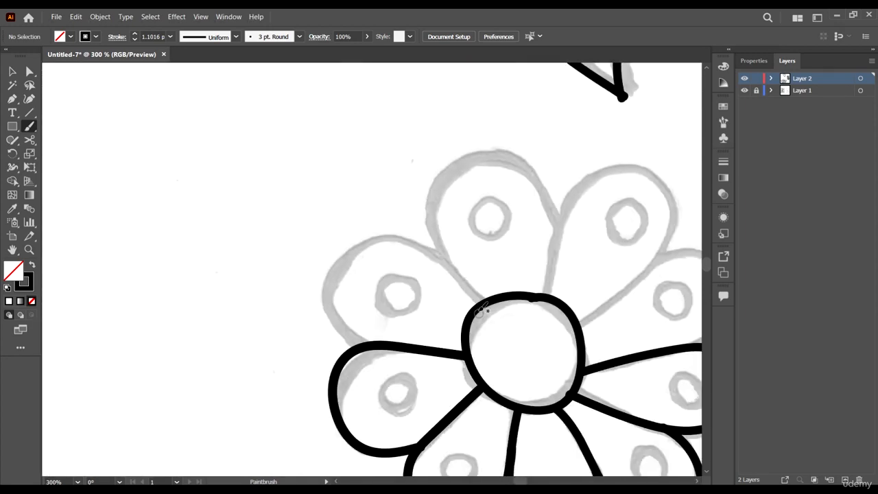
mouse_move(484, 300)
mouse_down()
mouse_move(427, 250)
mouse_move(350, 236)
mouse_move(334, 249)
mouse_move(323, 287)
mouse_move(329, 317)
mouse_move(364, 344)
mouse_up()
scroll(300, 155, down, 1)
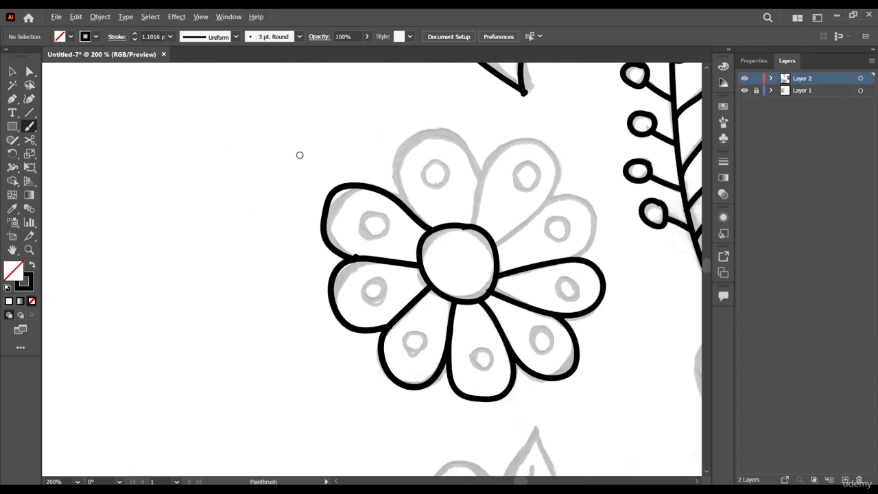
scroll(414, 228, up, 3)
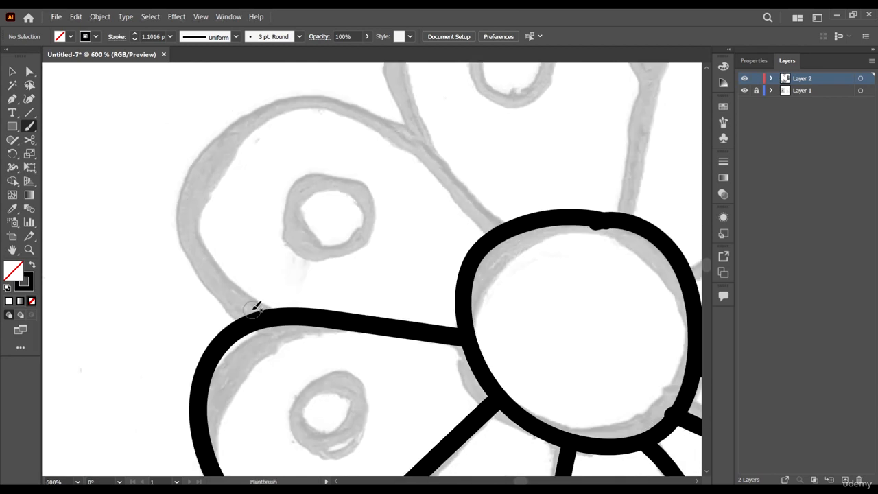
ctrl+click(329, 316)
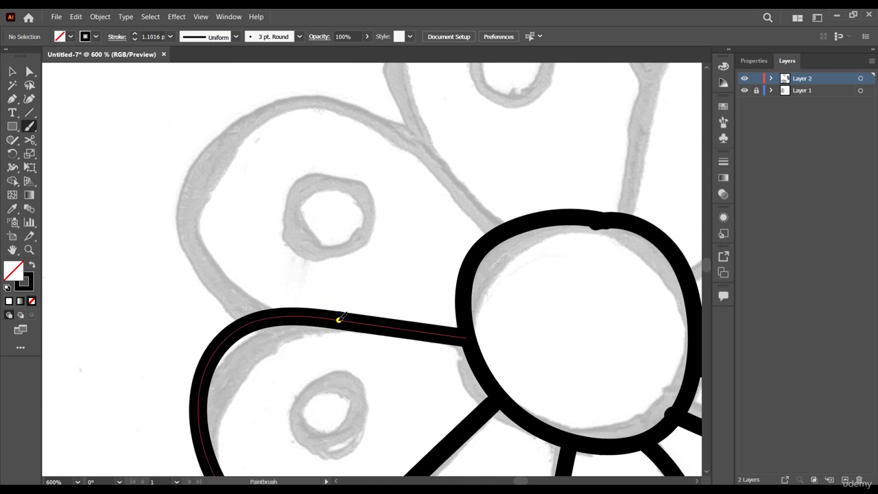
mouse_move(339, 319)
mouse_down()
mouse_move(239, 295)
mouse_move(217, 264)
mouse_move(200, 230)
mouse_move(216, 157)
mouse_move(237, 125)
mouse_move(311, 104)
mouse_move(352, 108)
mouse_move(425, 139)
mouse_move(502, 232)
mouse_up()
Trace the top-left petal of the round flower from the upper-left petal's edge to the centre circle
scroll(386, 234, down, 3)
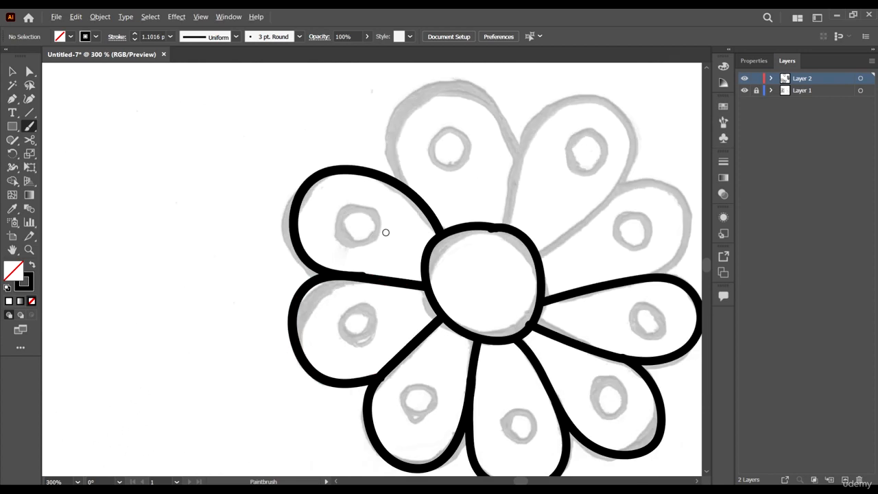
scroll(443, 198, up, 2)
scroll(348, 191, up, 1)
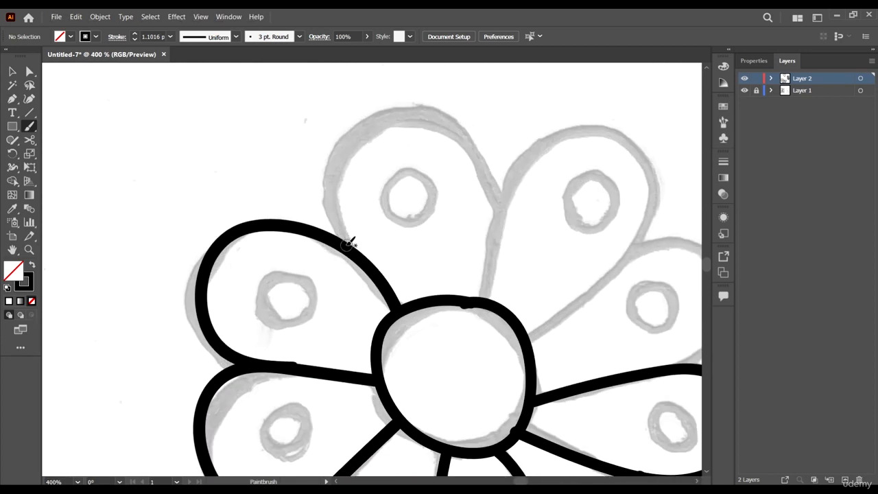
mouse_move(348, 241)
mouse_down()
mouse_move(333, 162)
mouse_move(352, 132)
mouse_move(416, 107)
mouse_move(443, 116)
mouse_move(485, 155)
mouse_move(499, 201)
mouse_move(485, 299)
mouse_up()
Trace the round flower's top-right petal from the neighbouring petal's edge down to the centre circle
scroll(333, 251, right, 4)
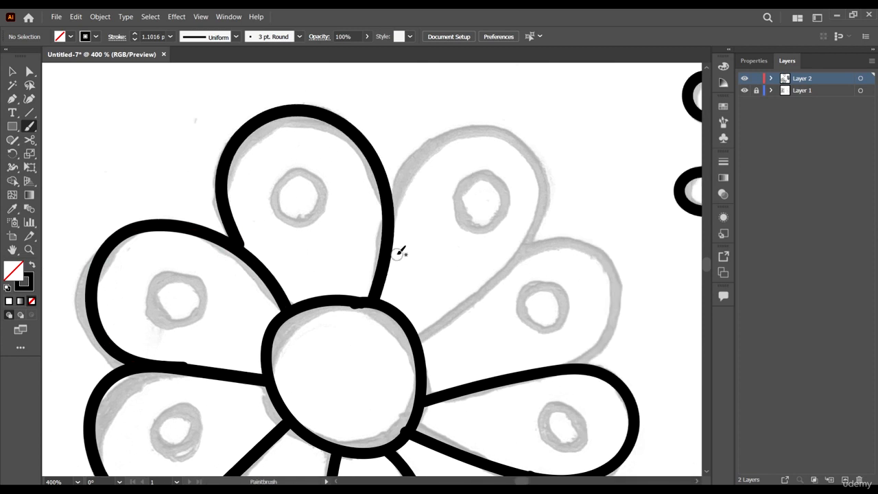
key(ctrl+z)
key(ctrl+shift+z)
mouse_move(390, 208)
mouse_down()
mouse_move(408, 160)
mouse_move(431, 137)
mouse_move(465, 127)
mouse_move(501, 129)
mouse_move(534, 173)
mouse_move(541, 209)
mouse_move(534, 240)
mouse_move(497, 279)
mouse_move(423, 327)
mouse_up()
Trace the remaining upper-right petal to close the flower's outline, redrawing its outer curve
scroll(361, 249, right, 3)
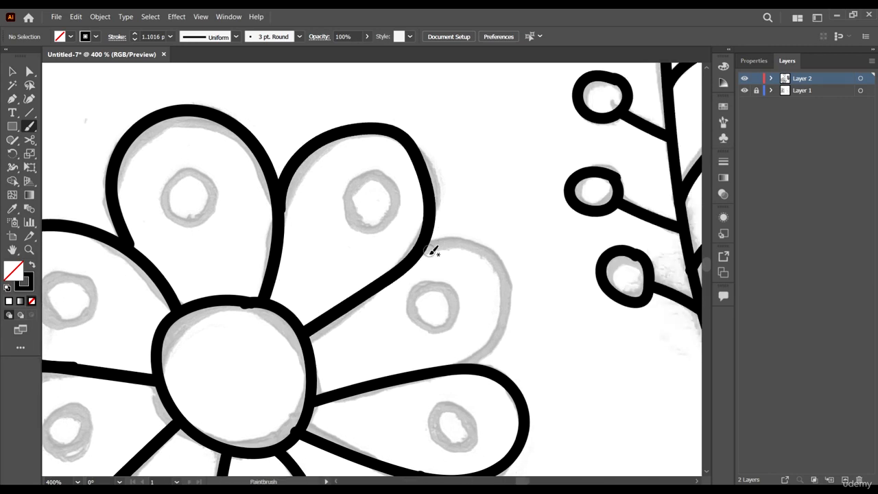
mouse_move(424, 250)
mouse_down()
mouse_move(474, 250)
mouse_move(489, 274)
mouse_move(493, 328)
mouse_up()
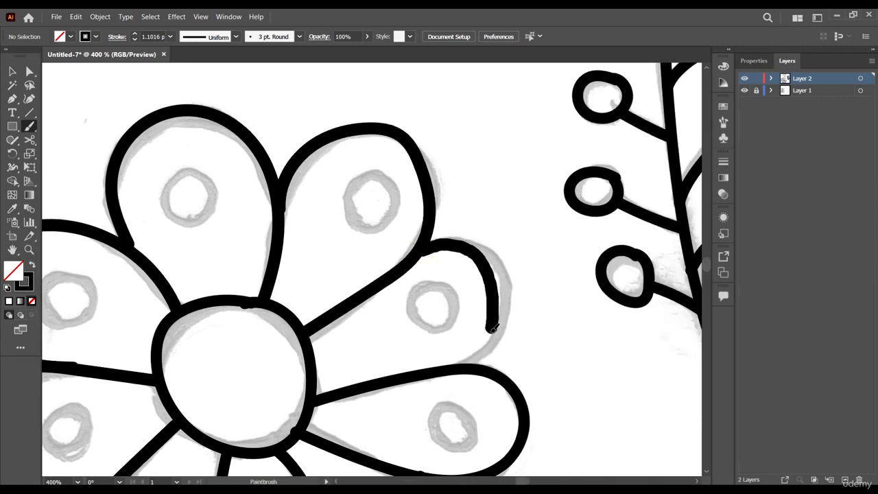
scroll(390, 243, down, 4)
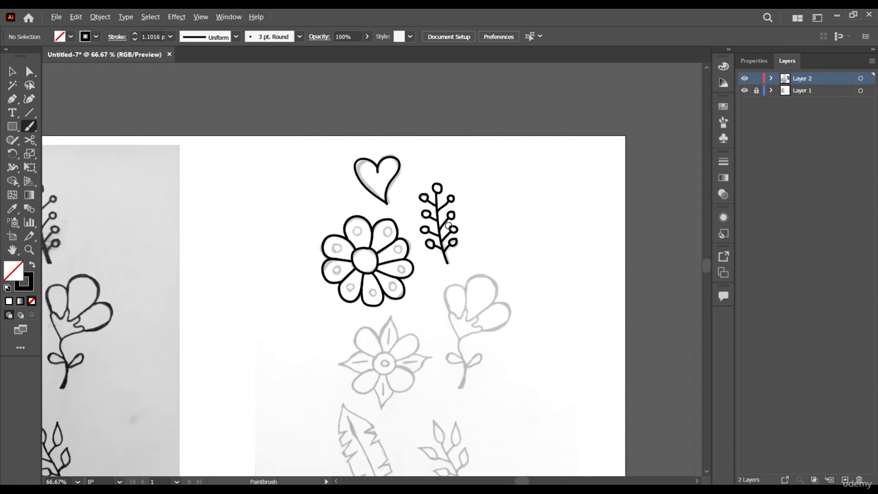
scroll(374, 274, up, 3)
scroll(284, 131, up, 2)
scroll(247, 226, up, 2)
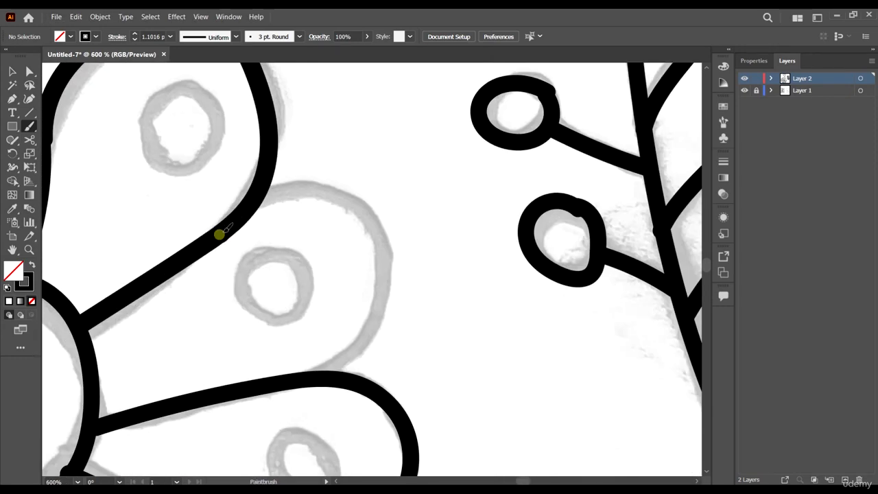
mouse_move(221, 232)
mouse_down()
mouse_move(288, 195)
mouse_move(350, 196)
mouse_move(378, 218)
mouse_move(384, 296)
mouse_move(368, 328)
mouse_move(302, 378)
mouse_up()
Paint the small rings inside the top-right and upper-right petals of the round flower
scroll(366, 212, down, 4)
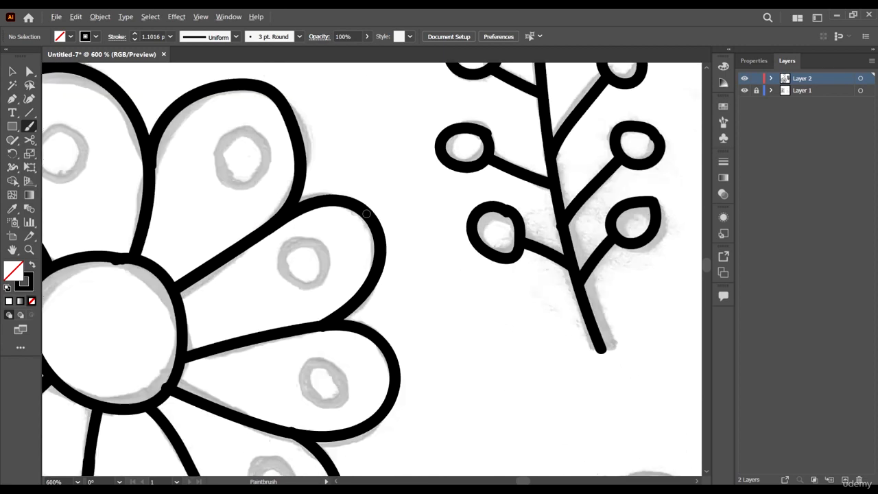
scroll(367, 185, down, 2)
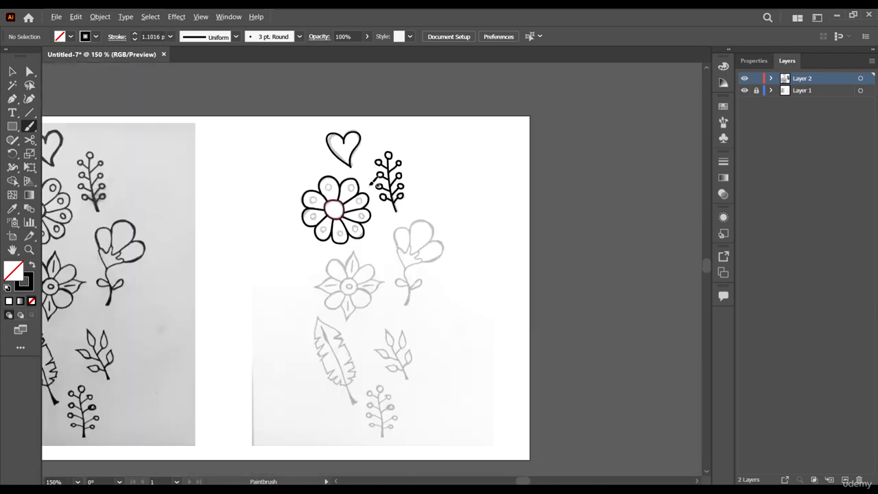
scroll(364, 207, up, 5)
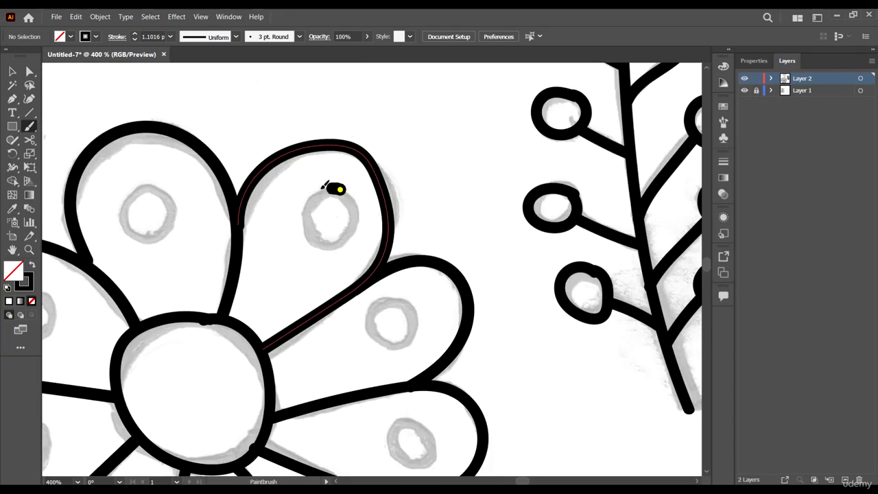
mouse_move(325, 187)
mouse_down()
mouse_move(295, 206)
mouse_move(352, 206)
mouse_move(370, 186)
mouse_up()
scroll(411, 274, down, 2)
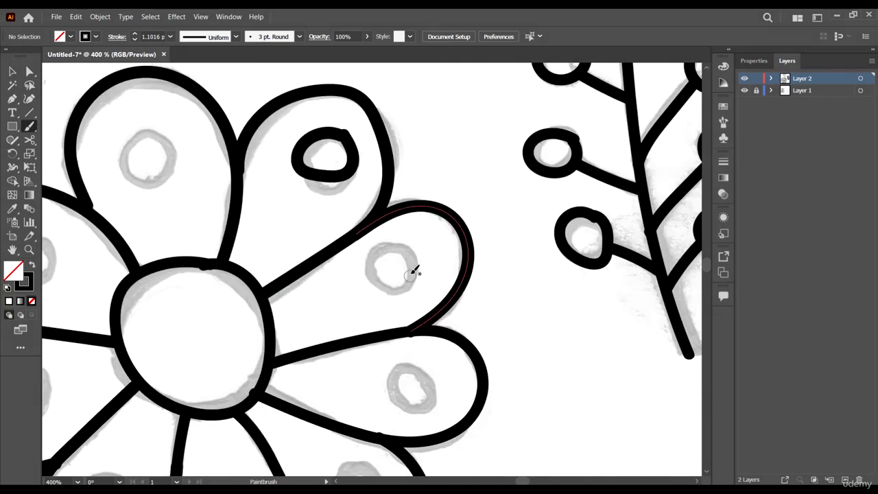
mouse_move(405, 252)
mouse_down()
mouse_move(371, 275)
mouse_move(404, 289)
mouse_move(400, 242)
mouse_move(387, 262)
mouse_move(417, 245)
mouse_move(402, 277)
mouse_move(433, 268)
mouse_move(415, 241)
mouse_up()
Paint the small rings inside the right-hand and lower-right petals, redrawing the lower-right ring
scroll(411, 247, down, 4)
scroll(352, 242, down, 3)
mouse_move(373, 271)
mouse_down()
mouse_move(340, 308)
mouse_move(378, 304)
mouse_move(374, 268)
mouse_up()
scroll(374, 268, down, 2)
key(ctrl+z)
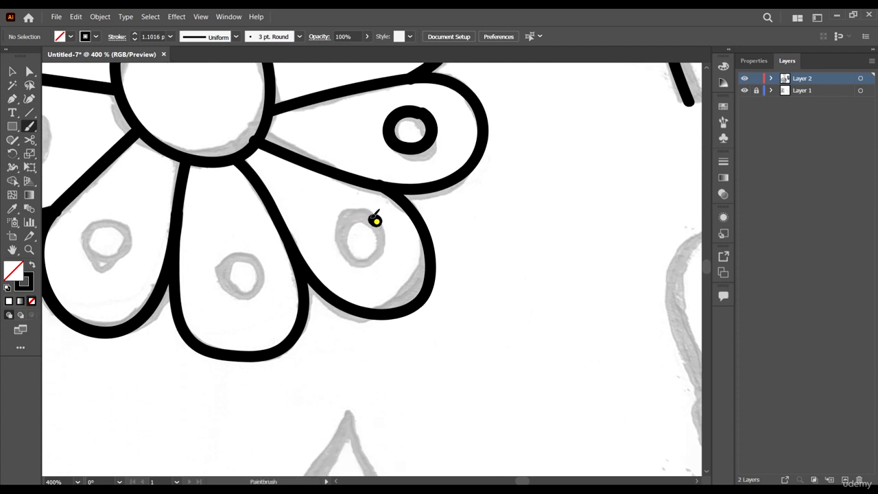
mouse_move(376, 219)
mouse_down()
mouse_move(343, 243)
mouse_move(368, 256)
mouse_move(375, 218)
mouse_up()
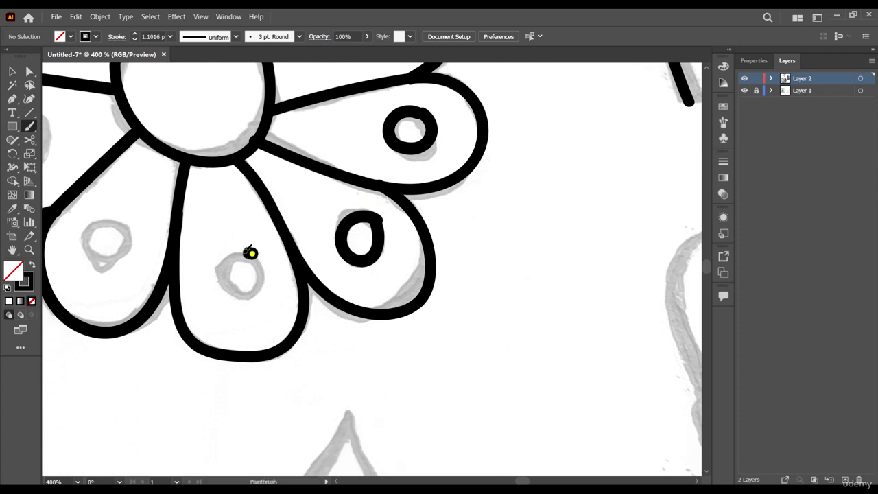
Paint the small rings inside the round flower's bottom and lower-left petals, redrawing the lower-left ring
mouse_move(250, 253)
mouse_down()
mouse_move(230, 286)
mouse_move(255, 288)
mouse_move(252, 248)
mouse_up()
scroll(166, 220, left, 2)
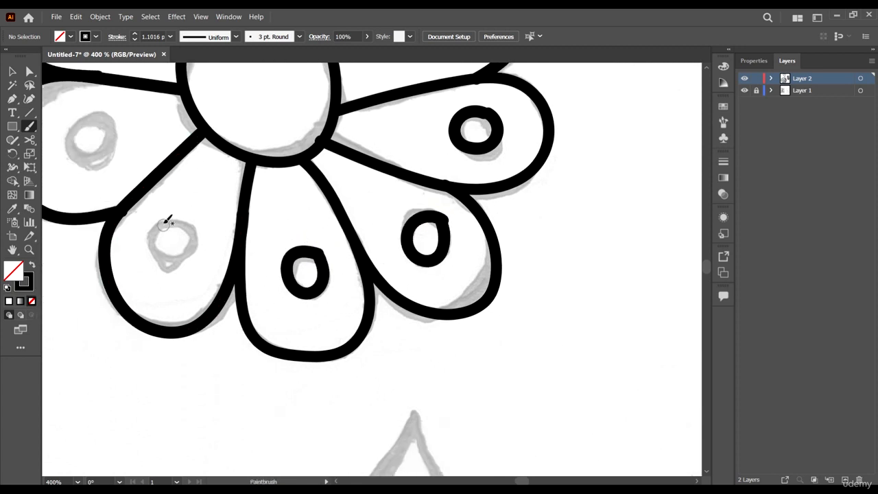
mouse_move(179, 219)
mouse_down()
mouse_move(161, 254)
mouse_move(204, 254)
mouse_move(179, 221)
mouse_up()
scroll(179, 221, up, 2)
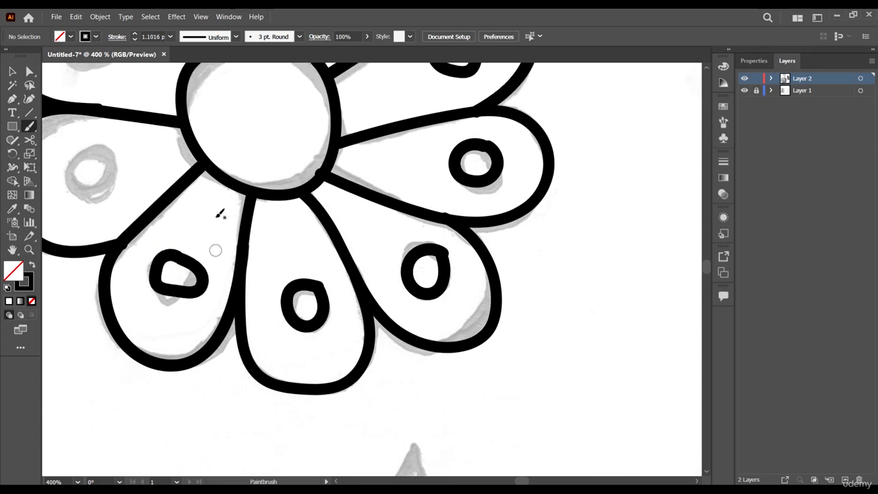
key(ctrl+z)
mouse_move(186, 284)
mouse_down()
mouse_move(170, 330)
mouse_move(188, 320)
mouse_move(199, 274)
mouse_move(167, 286)
mouse_move(181, 305)
mouse_move(204, 304)
mouse_move(205, 269)
mouse_up()
Paint the small rings inside the two left-hand petals of the round flower
scroll(180, 275, up, 2)
scroll(134, 252, left, 2)
scroll(147, 254, left, 1)
scroll(222, 294, up, 1)
scroll(216, 219, up, 2)
scroll(216, 219, up, 2)
mouse_move(217, 199)
mouse_down()
mouse_move(185, 191)
mouse_move(164, 220)
mouse_move(218, 232)
mouse_up()
scroll(274, 186, up, 2)
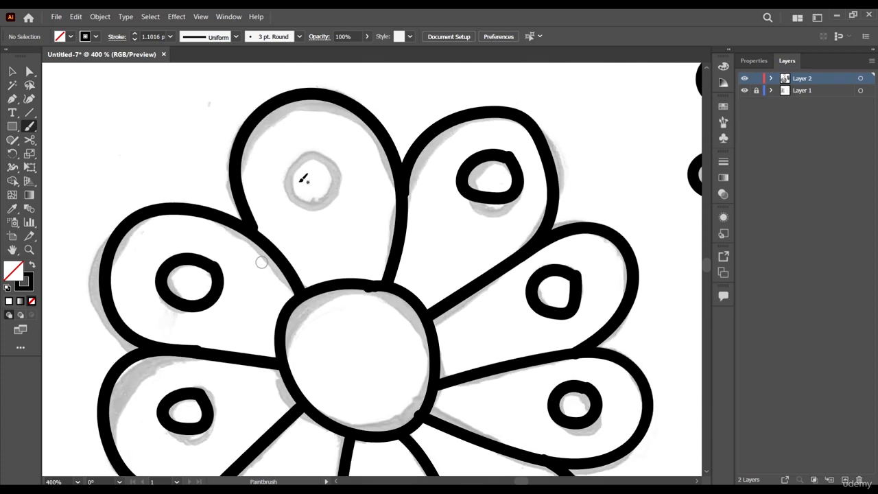
Paint the small ring inside the round flower's topmost petal to complete the set of rings
drag(315, 155, 284, 175)
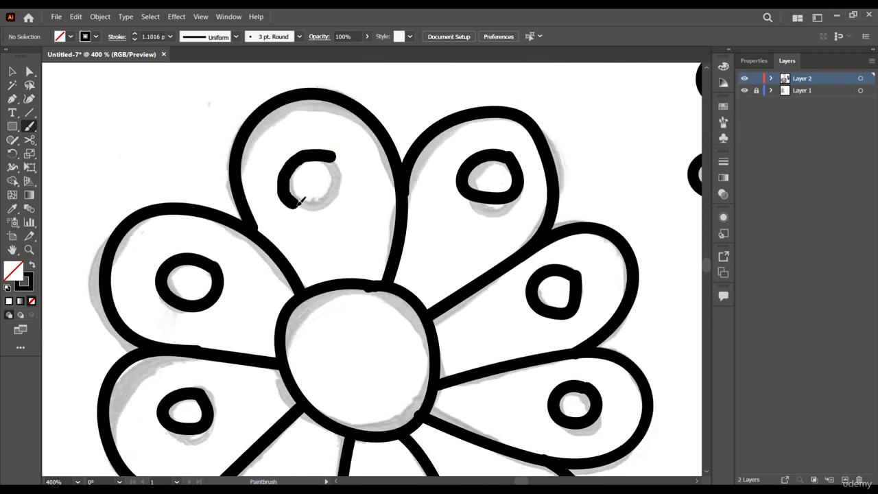
drag(336, 157, 339, 159)
key(ctrl+1)
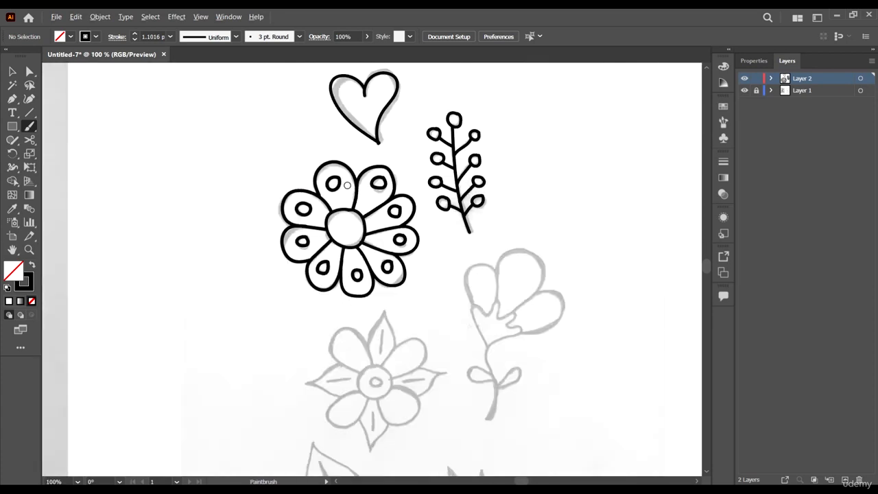
Set the brush's stroke weight to 1 pt for tracing the stemmed flower
scroll(483, 271, down, 2)
scroll(392, 221, down, 3)
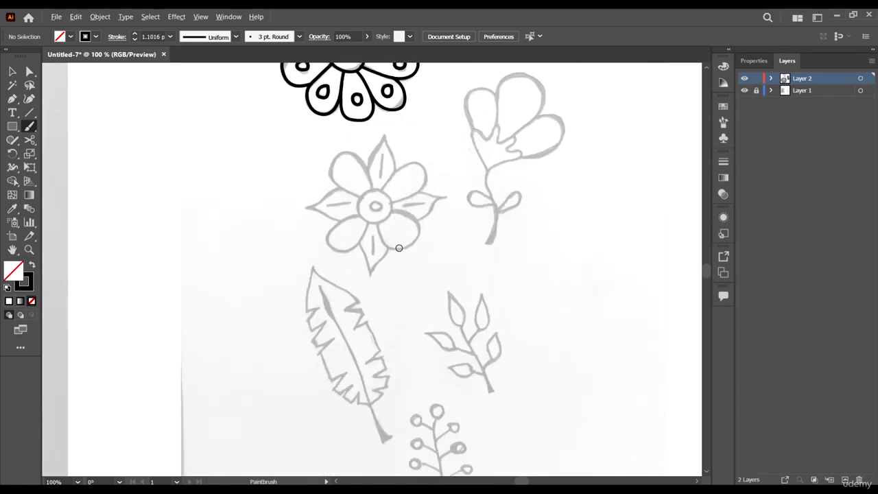
key(ctrl+minus)
key(ctrl+minus)
key(ctrl+minus)
scroll(445, 216, up, 6)
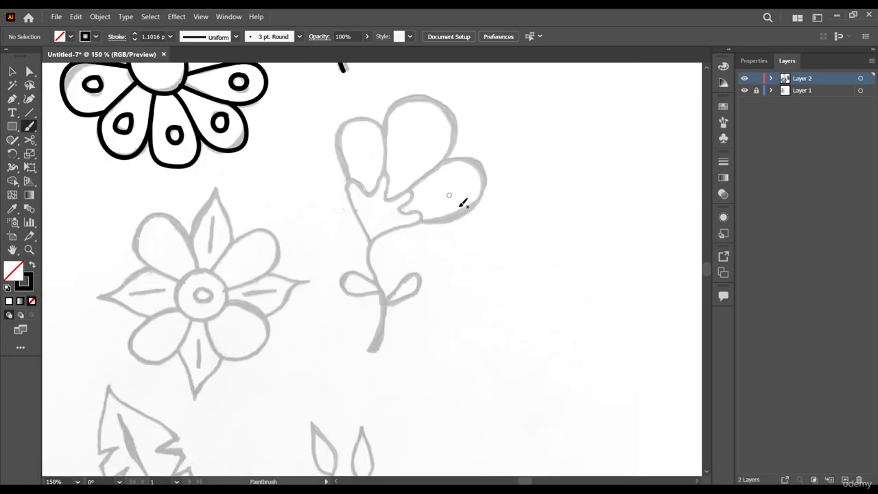
scroll(312, 185, up, 1)
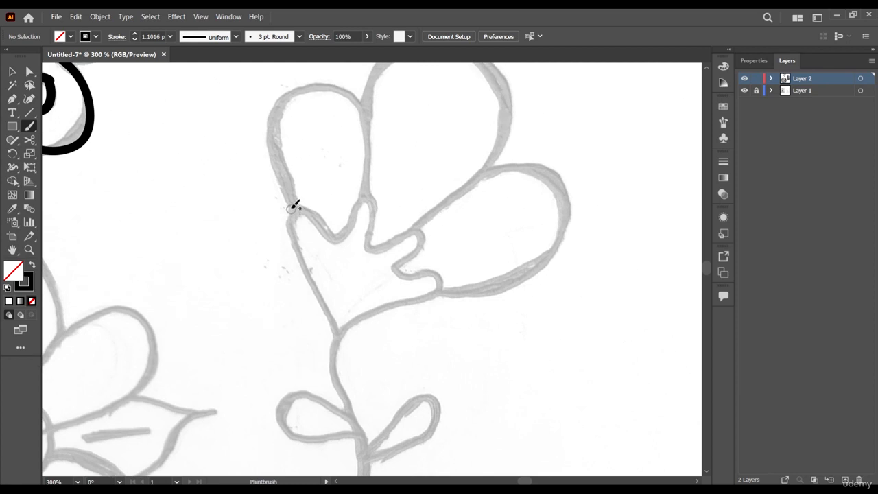
click(153, 36)
scroll(153, 36, down, 2)
scroll(153, 37, up, 1)
scroll(148, 34, up, 1)
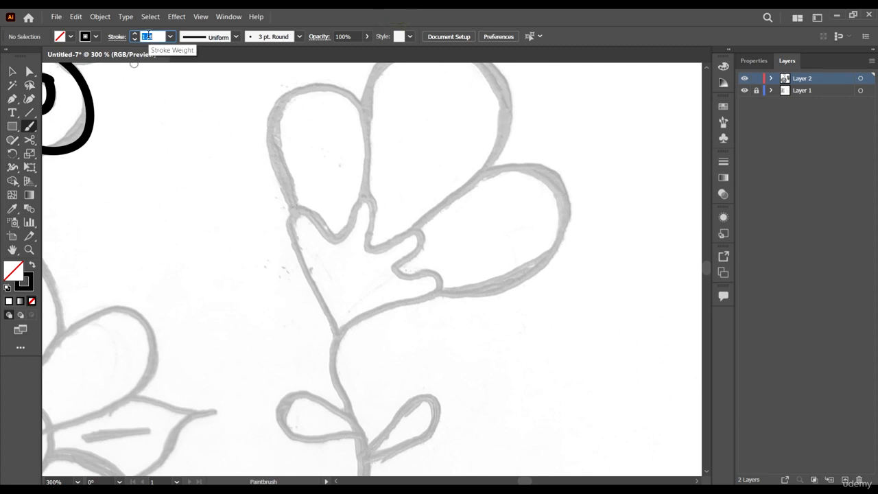
scroll(320, 216, up, 1)
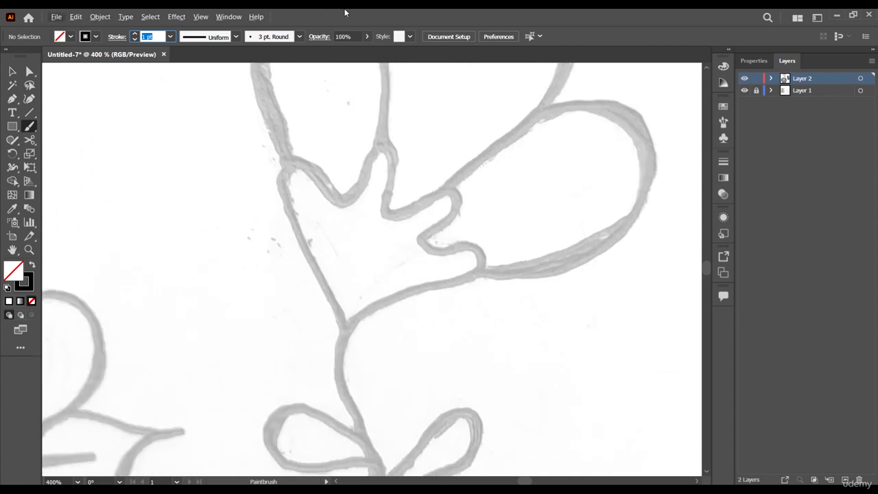
drag(281, 152, 374, 472)
scroll(372, 276, down, 3)
scroll(373, 276, down, 3)
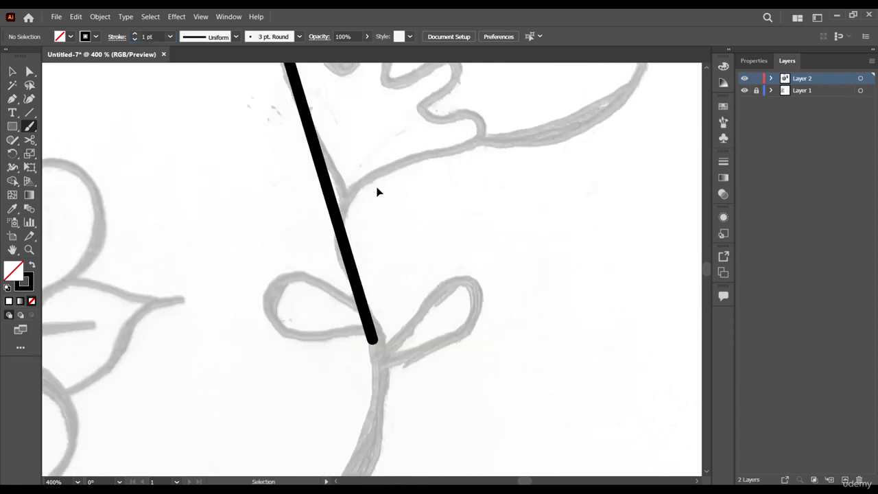
key(ctrl+z)
Trace the stemmed flower's calyx as a closed outline with a pointed base and a wavy upper edge
scroll(380, 192, down, 2)
scroll(338, 118, up, 1)
scroll(341, 137, up, 2)
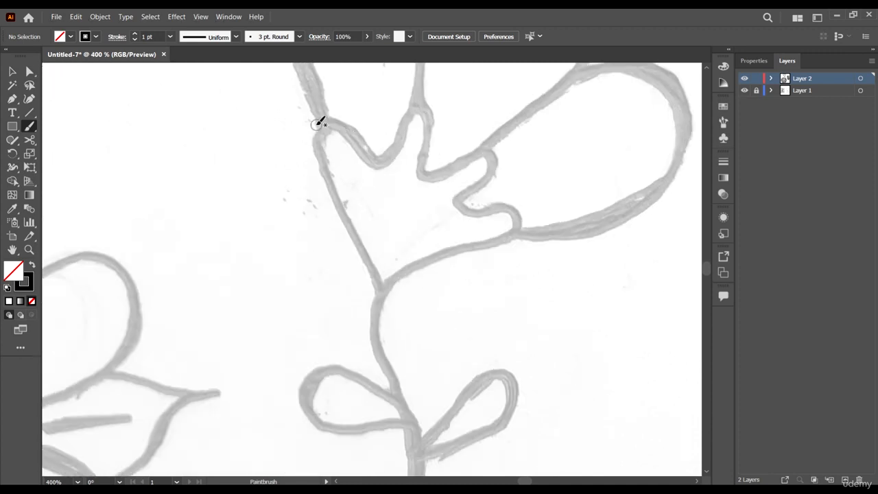
mouse_move(323, 118)
mouse_down()
mouse_move(323, 176)
mouse_move(374, 307)
mouse_move(396, 281)
mouse_move(485, 259)
mouse_move(527, 233)
mouse_up()
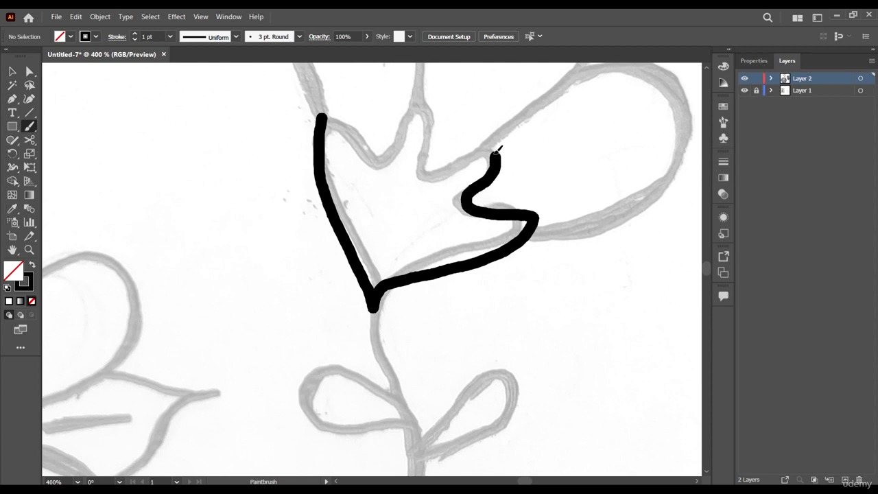
drag(478, 150, 435, 170)
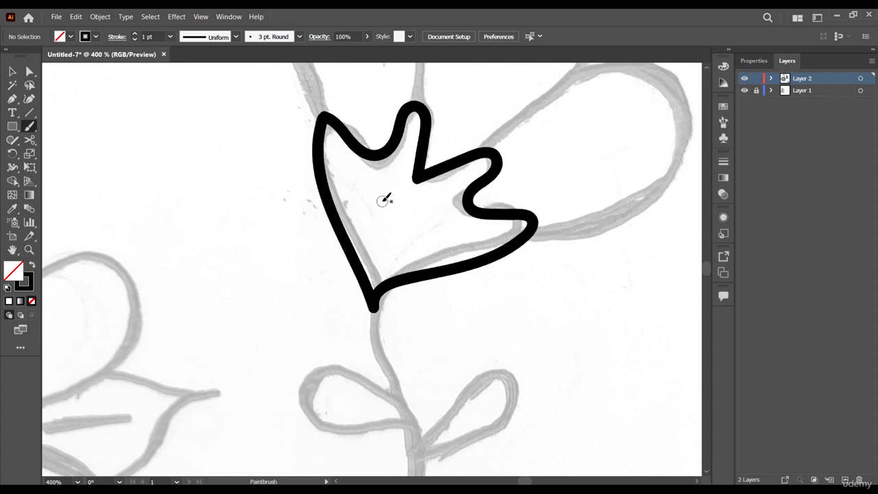
Trace the flower's curved stem from the calyx tip downward and add the looped leaf on each side
scroll(384, 199, down, 2)
scroll(386, 229, up, 1)
scroll(384, 219, down, 2)
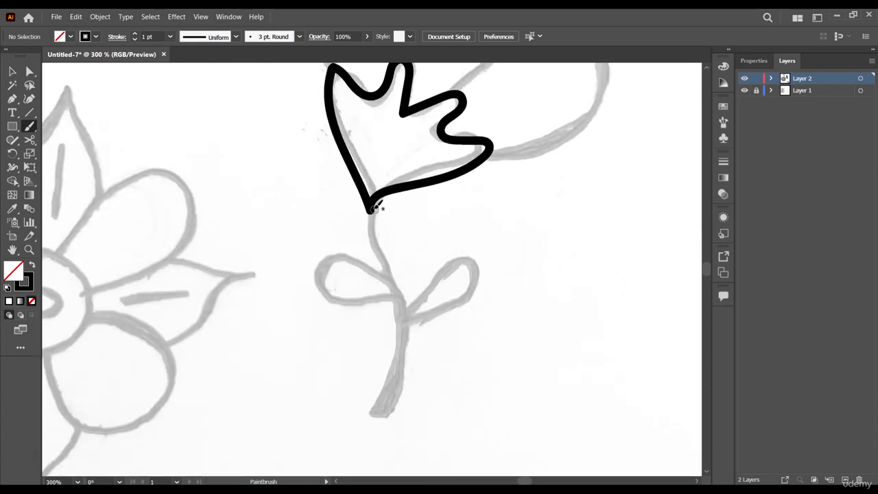
mouse_move(371, 203)
mouse_down()
mouse_move(381, 267)
mouse_move(402, 301)
mouse_move(405, 344)
mouse_move(371, 415)
mouse_up()
scroll(416, 323, up, 1)
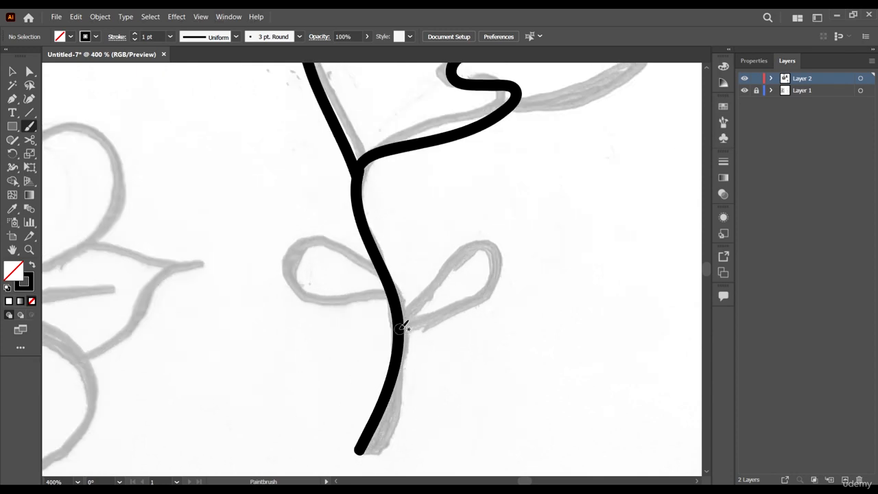
mouse_move(402, 328)
mouse_down()
mouse_move(418, 291)
mouse_move(466, 246)
mouse_move(495, 261)
mouse_move(473, 292)
mouse_move(398, 339)
mouse_up()
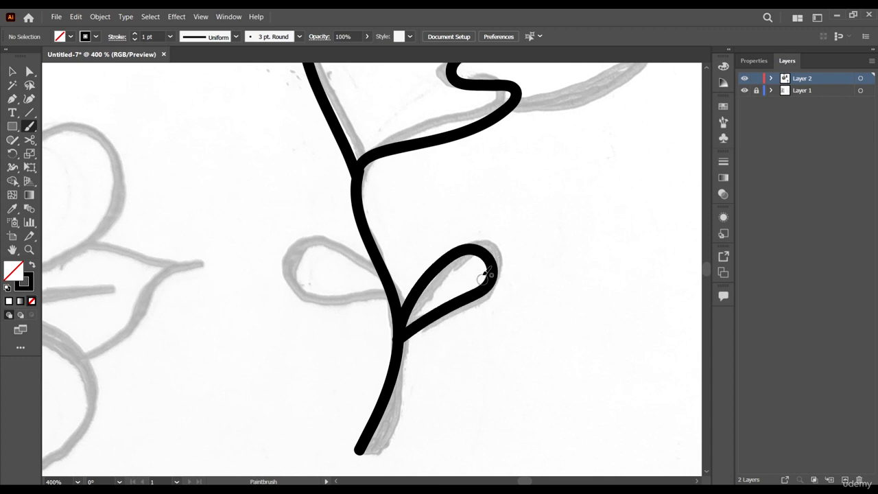
mouse_move(383, 287)
mouse_down()
mouse_move(316, 239)
mouse_move(278, 242)
mouse_move(280, 270)
mouse_move(291, 284)
mouse_move(398, 306)
mouse_up()
Trace the stemmed flower's three petals above the calyx, the two outer ones first and the large middle one last
scroll(442, 270, down, 4)
scroll(486, 151, up, 2)
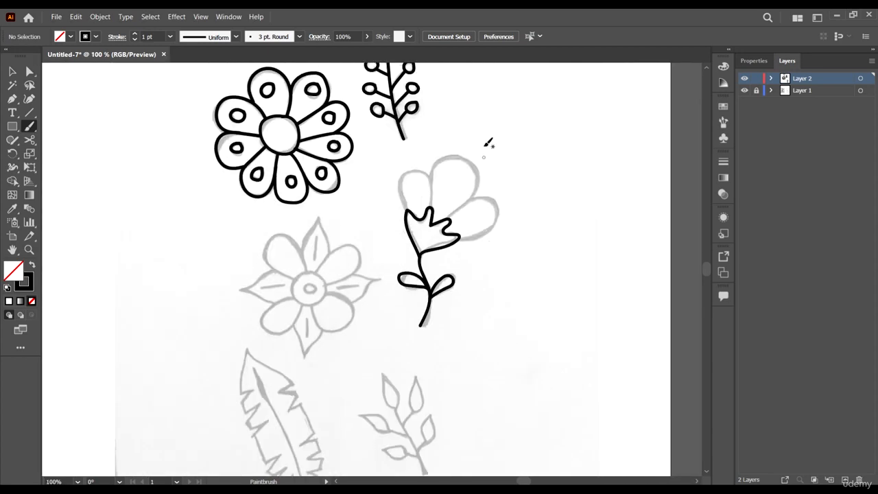
scroll(450, 178, up, 2)
scroll(370, 254, up, 2)
mouse_move(350, 284)
mouse_down()
mouse_move(336, 190)
mouse_move(340, 163)
mouse_move(365, 129)
mouse_move(396, 127)
mouse_move(429, 142)
mouse_move(453, 209)
mouse_move(453, 276)
mouse_up()
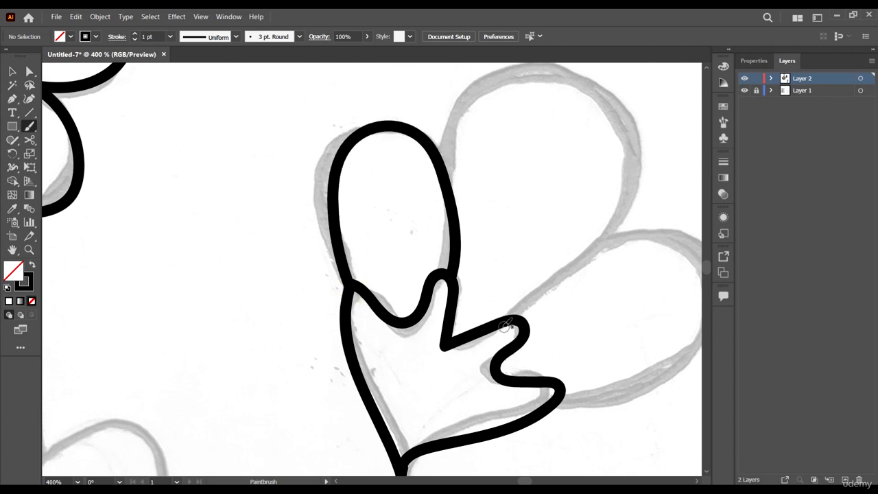
mouse_move(506, 325)
mouse_down()
mouse_move(451, 285)
mouse_move(530, 248)
mouse_move(566, 248)
mouse_move(589, 268)
mouse_move(598, 330)
mouse_move(563, 364)
mouse_move(442, 399)
mouse_up()
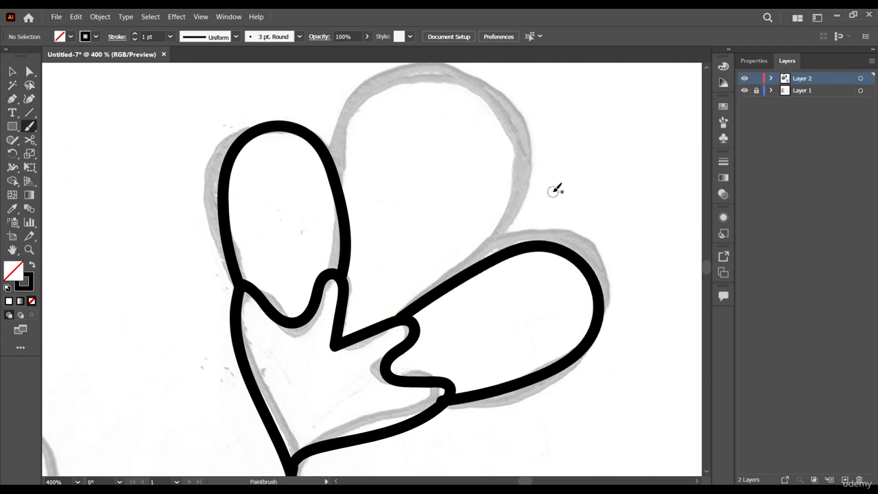
scroll(556, 190, up, 2)
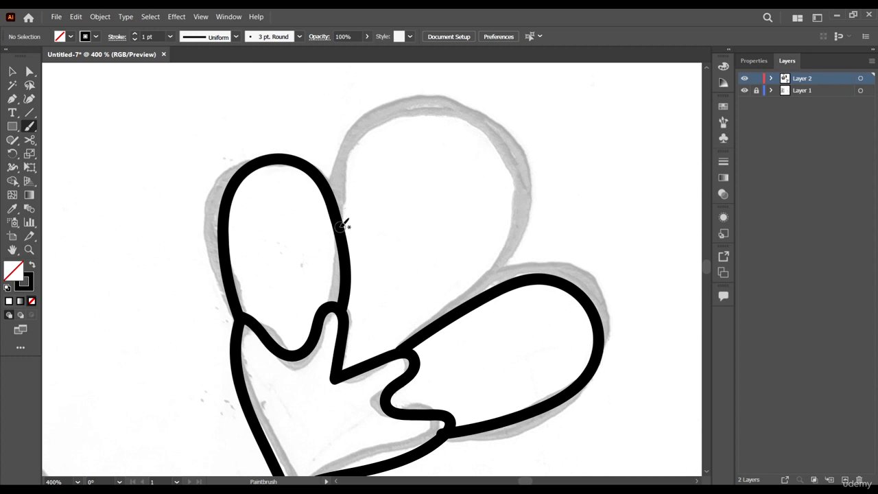
mouse_move(342, 225)
mouse_down()
mouse_move(339, 171)
mouse_move(354, 135)
mouse_move(392, 104)
mouse_move(479, 114)
mouse_move(531, 171)
mouse_move(535, 206)
mouse_move(536, 236)
mouse_move(485, 294)
mouse_up()
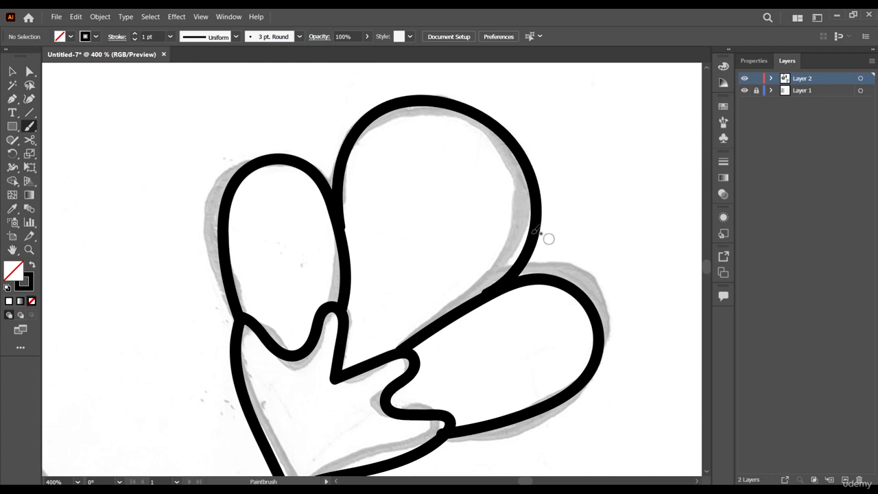
click(339, 230)
Examine the artboard for the sketch elements below the finished flowers that are still untraced
scroll(430, 214, down, 6)
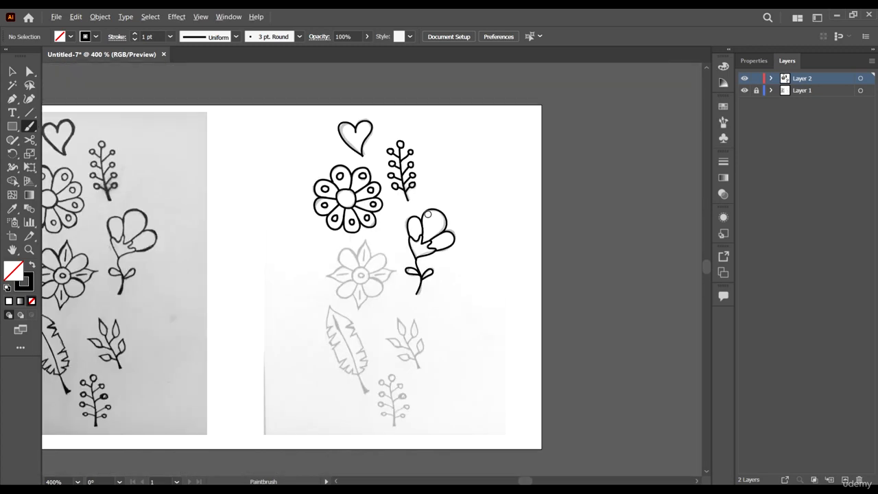
scroll(429, 284, down, 2)
scroll(359, 196, up, 3)
scroll(388, 280, down, 1)
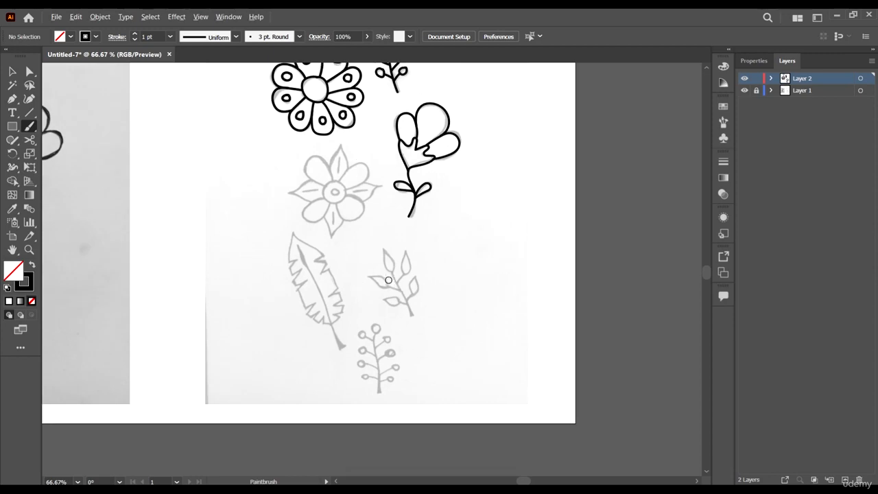
scroll(329, 136, up, 2)
scroll(365, 226, down, 3)
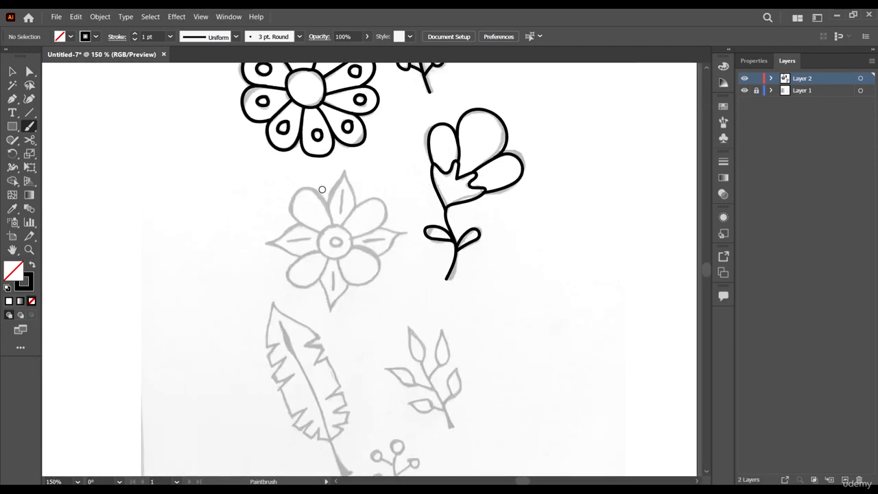
scroll(369, 225, up, 1)
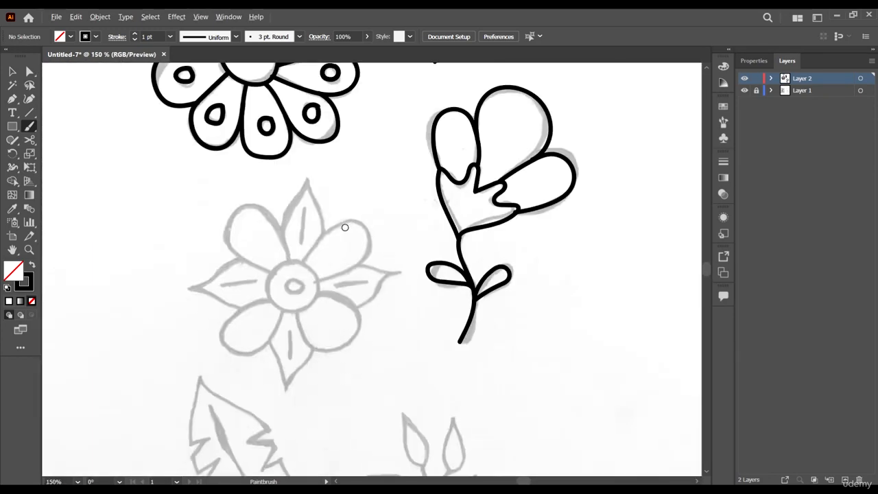
scroll(357, 253, up, 3)
scroll(316, 257, down, 3)
scroll(295, 297, up, 1)
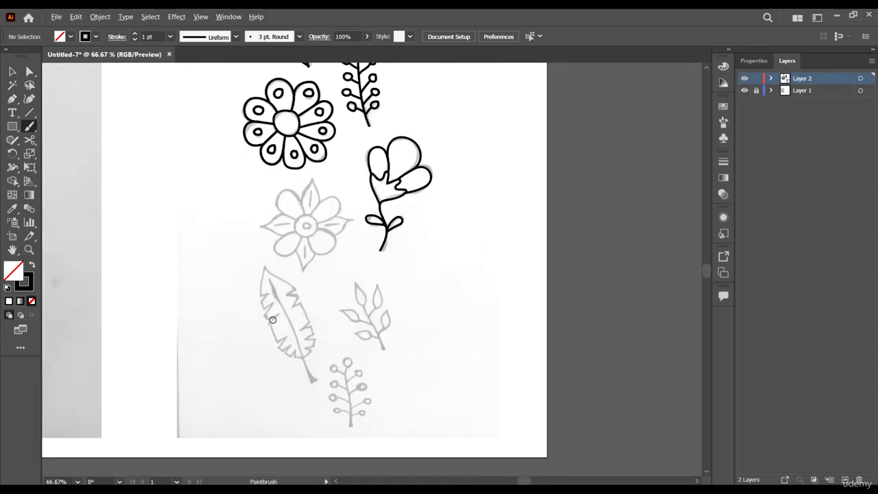
Paint the small ring at the centre of the flower with pointed and rounded petals, redrawing it until it fits the sketch
scroll(300, 206, up, 5)
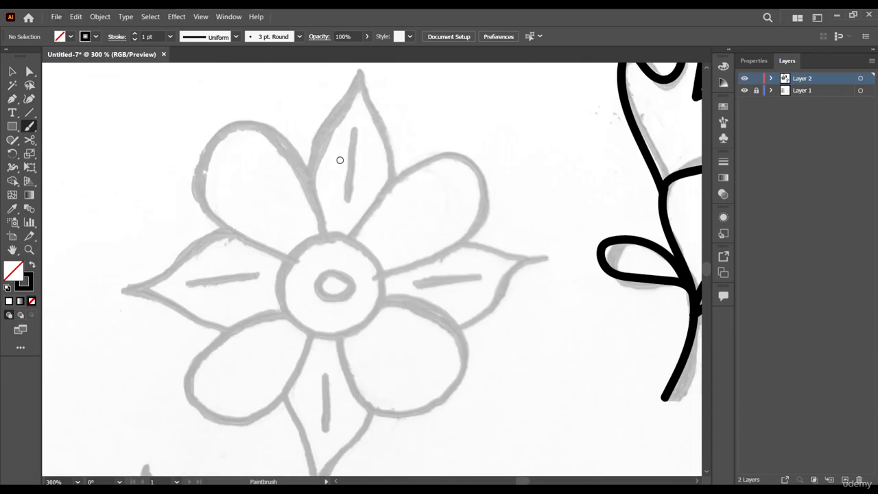
scroll(336, 220, up, 1)
scroll(334, 219, down, 2)
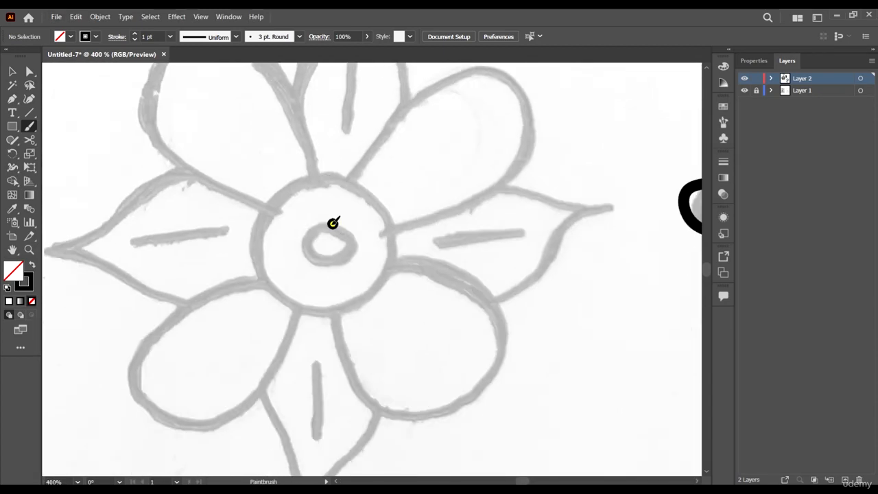
mouse_move(332, 224)
mouse_down()
mouse_move(307, 241)
mouse_move(315, 253)
mouse_move(345, 250)
mouse_move(340, 225)
mouse_move(347, 233)
mouse_move(315, 223)
mouse_move(307, 251)
mouse_move(318, 258)
mouse_move(356, 234)
mouse_up()
key(ctrl+z)
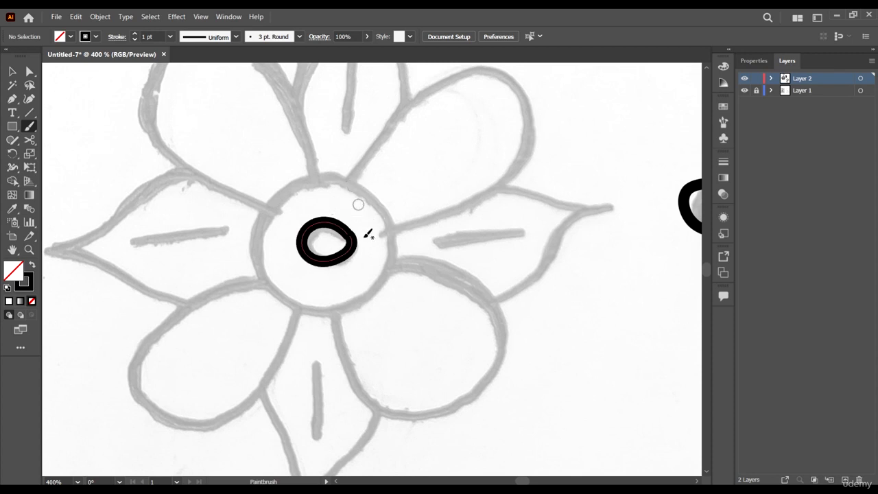
key(ctrl+z)
scroll(338, 261, up, 2)
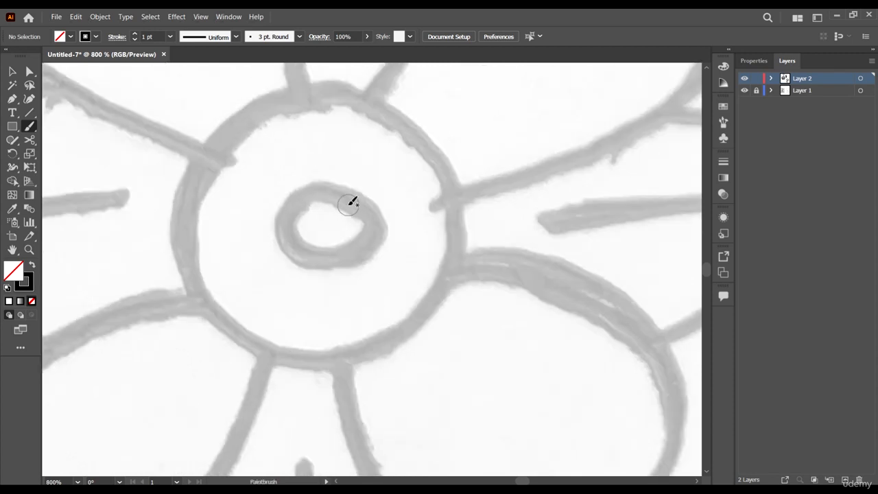
mouse_move(350, 203)
mouse_down()
mouse_move(326, 192)
mouse_move(295, 199)
mouse_move(295, 241)
mouse_move(331, 253)
mouse_move(363, 239)
mouse_move(363, 207)
mouse_move(350, 197)
mouse_up()
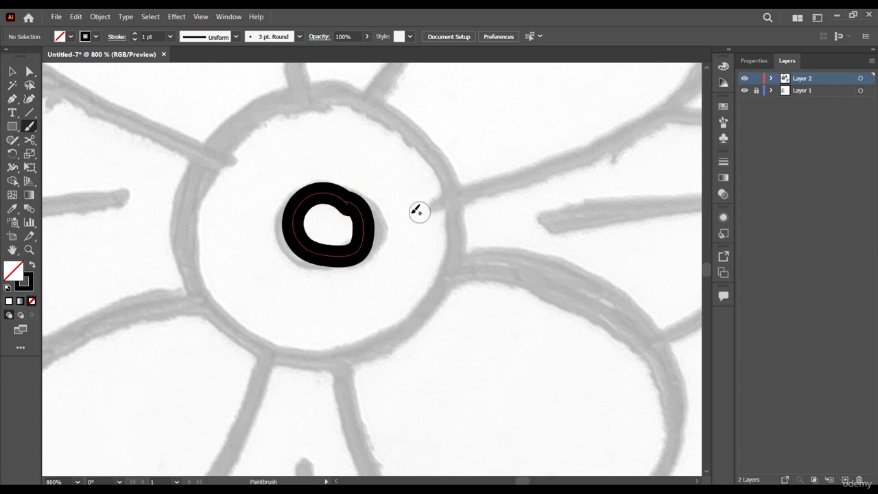
Trace the larger centre circle around the small ring, undoing the first attempt and redrawing it
scroll(433, 194, down, 2)
scroll(382, 181, up, 1)
mouse_move(374, 159)
mouse_down()
mouse_move(303, 164)
mouse_move(274, 205)
mouse_move(304, 269)
mouse_move(372, 291)
mouse_move(408, 269)
mouse_move(426, 213)
mouse_move(377, 162)
mouse_move(347, 160)
mouse_move(300, 174)
mouse_move(276, 219)
mouse_move(282, 262)
mouse_move(322, 289)
mouse_move(382, 288)
mouse_move(416, 254)
mouse_move(421, 196)
mouse_move(386, 163)
mouse_move(398, 151)
mouse_up()
key(ctrl+z)
scroll(398, 155, down, 4)
scroll(470, 190, up, 2)
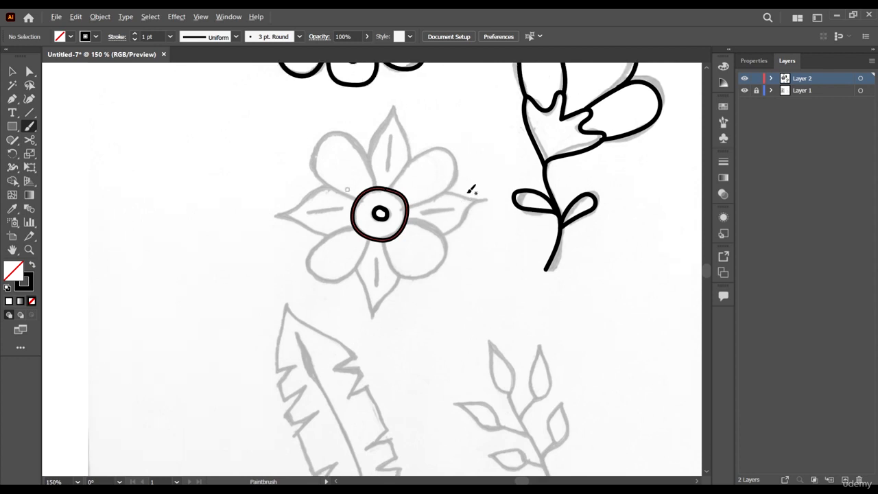
Trace the flower's four rounded petals outward from the centre circle, leaving out the pointed petals between them
scroll(404, 192, up, 3)
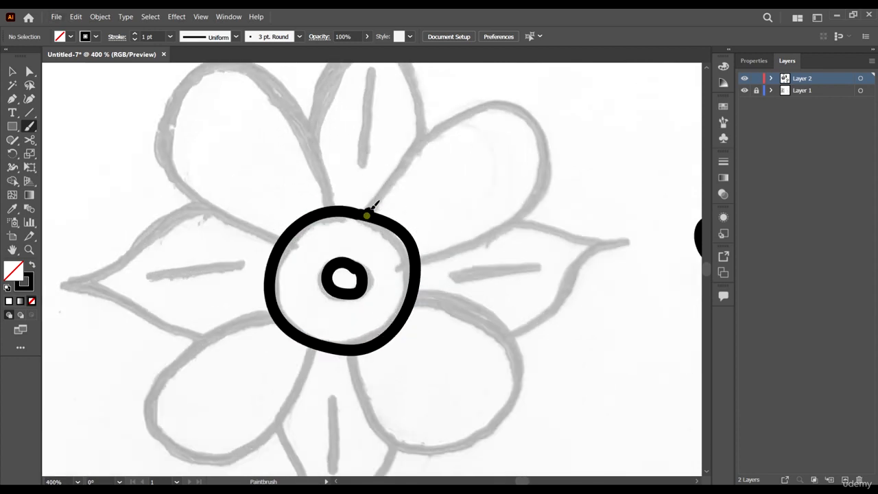
mouse_move(370, 208)
mouse_down()
mouse_move(417, 152)
mouse_move(483, 107)
mouse_move(512, 99)
mouse_move(543, 121)
mouse_move(547, 186)
mouse_move(528, 211)
mouse_move(418, 261)
mouse_move(433, 257)
mouse_move(506, 299)
mouse_move(515, 333)
mouse_move(491, 383)
mouse_move(433, 399)
mouse_move(408, 392)
mouse_move(376, 354)
mouse_move(364, 295)
mouse_up()
scroll(432, 264, down, 2)
mouse_move(275, 254)
mouse_down()
mouse_move(183, 293)
mouse_move(145, 332)
mouse_move(145, 361)
mouse_move(163, 400)
mouse_move(234, 409)
mouse_move(260, 393)
mouse_move(308, 318)
mouse_move(310, 293)
mouse_move(181, 233)
mouse_move(160, 214)
mouse_move(155, 142)
mouse_move(174, 121)
mouse_move(221, 107)
mouse_move(247, 113)
mouse_move(292, 150)
mouse_move(334, 253)
mouse_move(312, 220)
mouse_move(385, 92)
mouse_move(390, 134)
mouse_move(413, 190)
mouse_move(418, 273)
mouse_up()
scroll(342, 240, up, 3)
scroll(336, 247, up, 2)
key(ctrl+z)
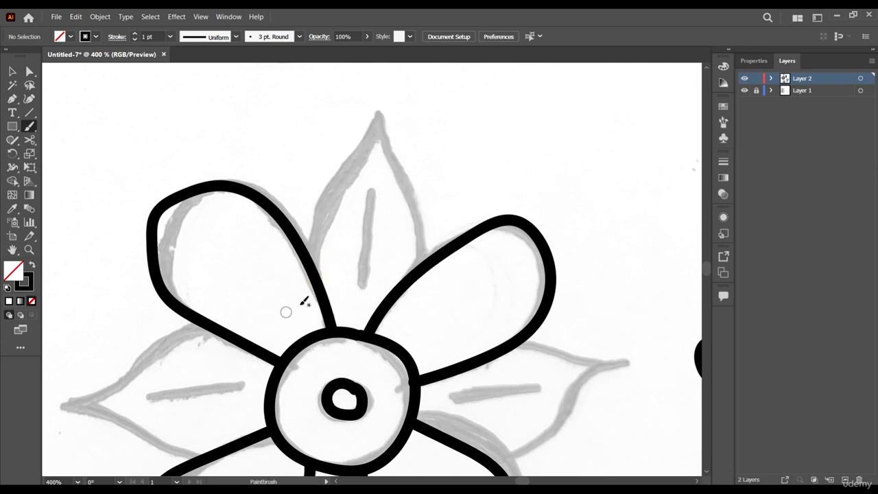
Trace the flower's upper pointed petal between the two rounded petals and add its centre line
mouse_move(317, 278)
mouse_down()
mouse_move(312, 211)
mouse_move(367, 106)
mouse_move(363, 90)
mouse_move(410, 245)
mouse_up()
drag(406, 284, 406, 284)
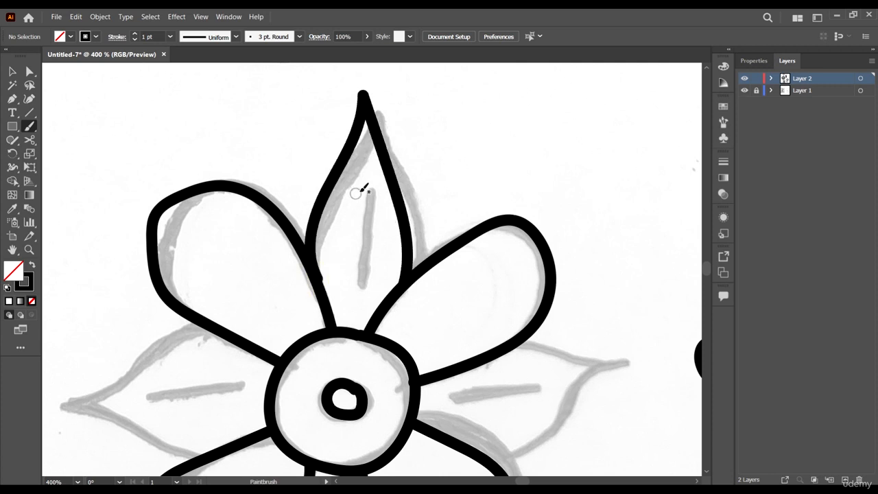
drag(369, 188, 361, 271)
scroll(393, 252, down, 4)
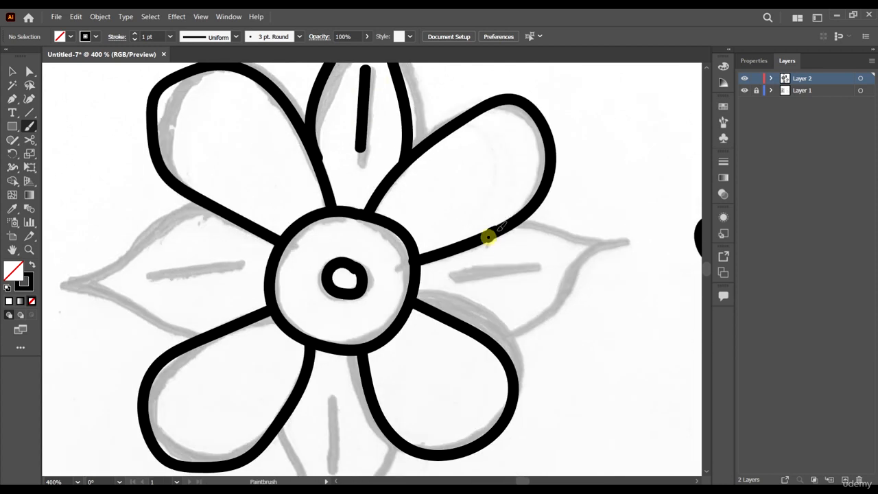
mouse_move(488, 237)
mouse_down()
mouse_move(570, 227)
mouse_move(638, 243)
mouse_move(577, 306)
mouse_move(501, 334)
mouse_move(465, 334)
mouse_up()
scroll(350, 257, right, 4)
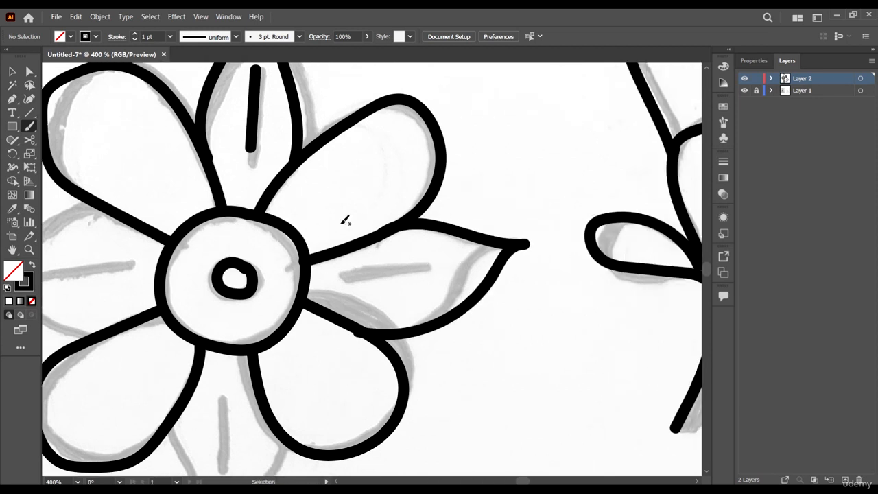
key(ctrl+z)
key(ctrl+z)
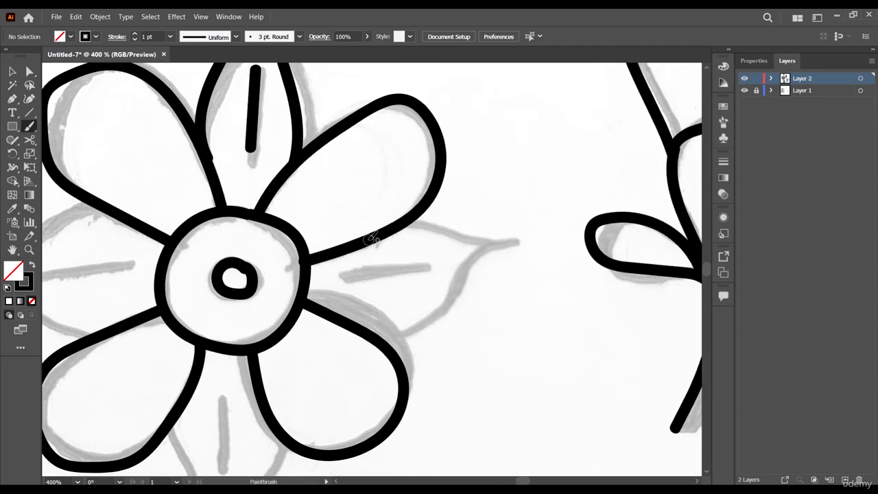
Trace the right-hand and lower pointed petals of the flower, each with its centre line
mouse_move(370, 238)
mouse_down()
mouse_move(429, 240)
mouse_move(514, 282)
mouse_move(459, 287)
mouse_move(371, 335)
mouse_up()
drag(328, 281, 434, 271)
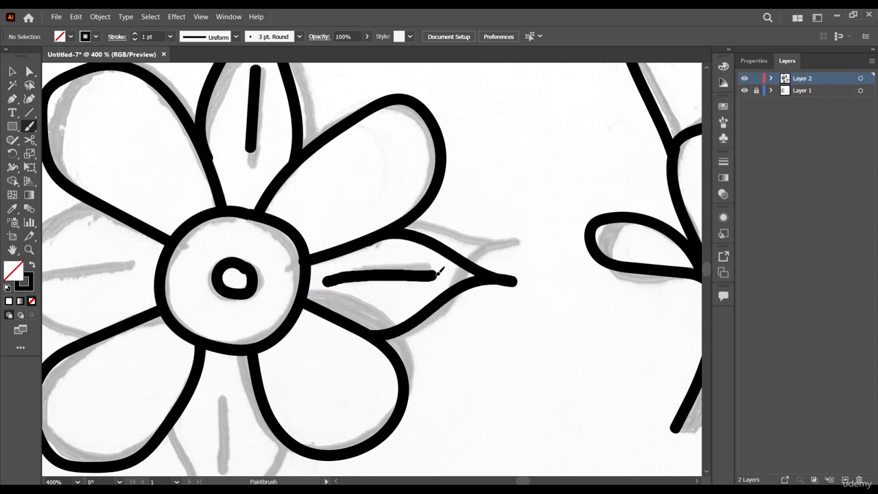
scroll(522, 231, down, 3)
scroll(407, 307, up, 3)
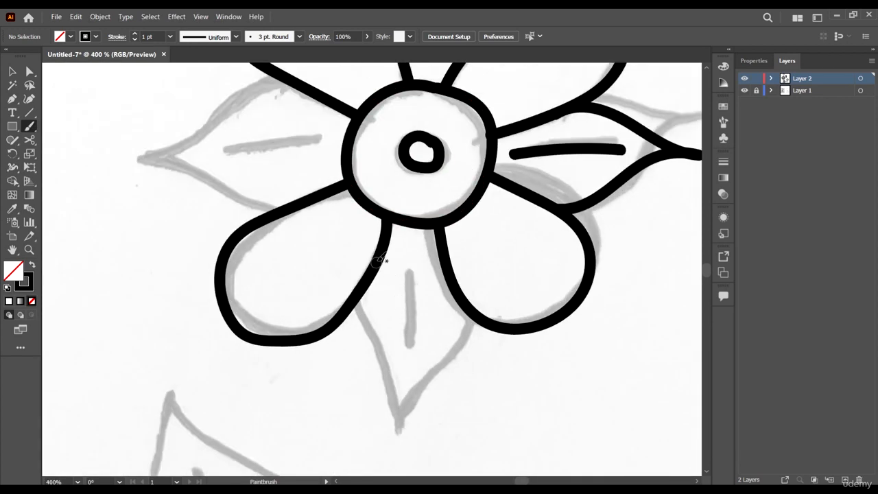
mouse_move(370, 278)
mouse_down()
mouse_move(364, 334)
mouse_move(389, 416)
mouse_move(384, 435)
mouse_move(466, 312)
mouse_up()
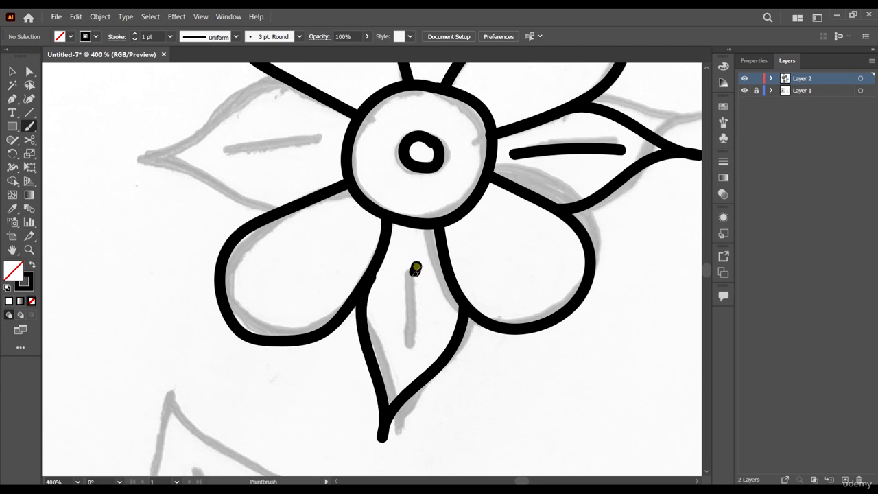
drag(416, 268, 407, 347)
scroll(467, 287, down, 3)
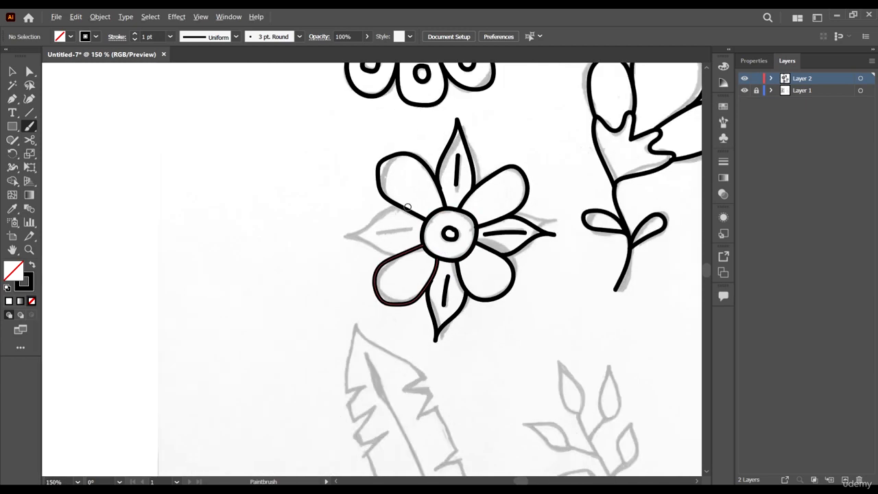
scroll(407, 207, up, 3)
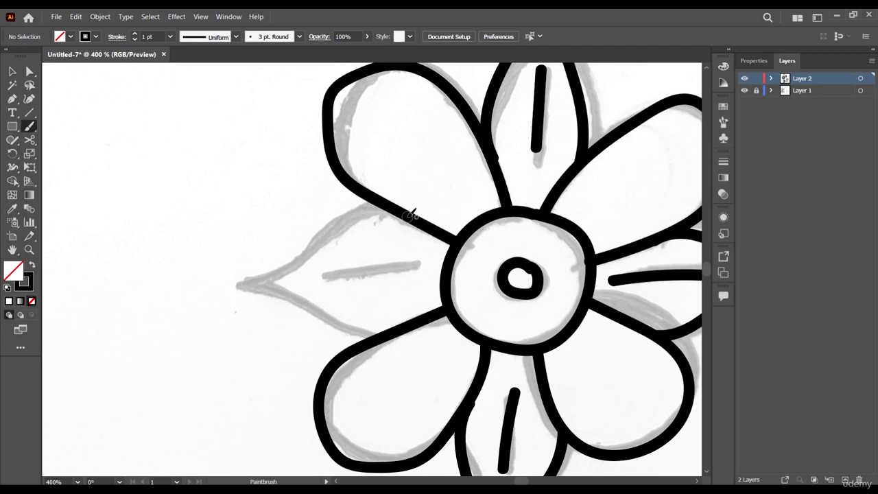
mouse_move(411, 215)
mouse_down()
mouse_move(379, 206)
mouse_move(328, 215)
mouse_move(269, 258)
mouse_move(228, 266)
mouse_move(320, 314)
mouse_move(374, 327)
mouse_up()
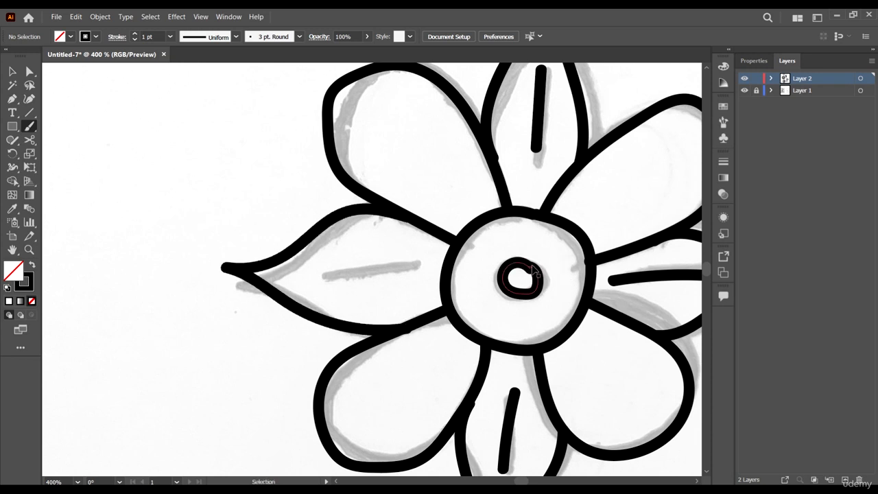
key(ctrl+z)
key(ctrl+z)
scroll(417, 235, up, 1)
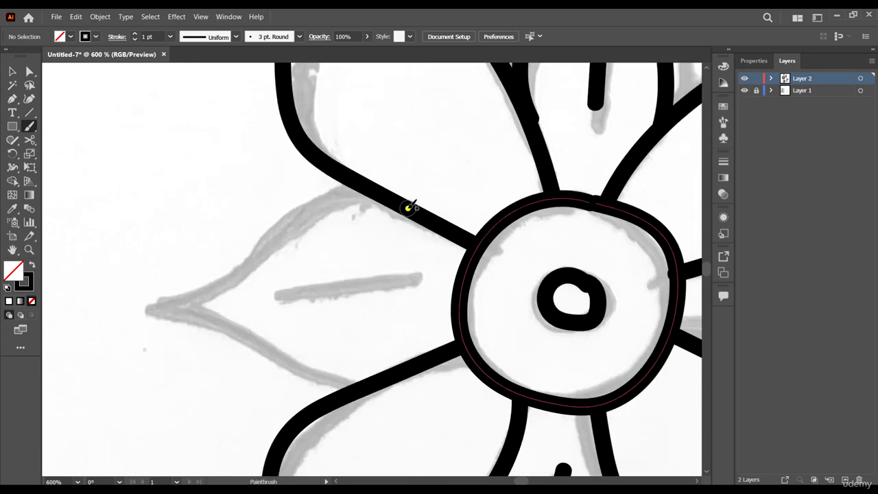
mouse_move(409, 208)
mouse_down()
mouse_move(316, 194)
mouse_move(184, 264)
mouse_move(128, 273)
mouse_move(232, 332)
mouse_move(337, 369)
mouse_move(412, 365)
mouse_up()
scroll(356, 248, down, 3)
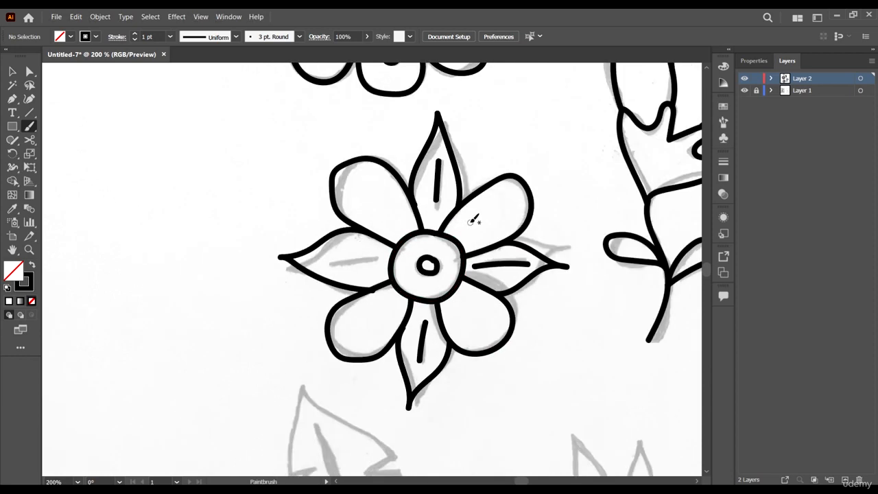
scroll(470, 221, down, 2)
scroll(465, 231, up, 2)
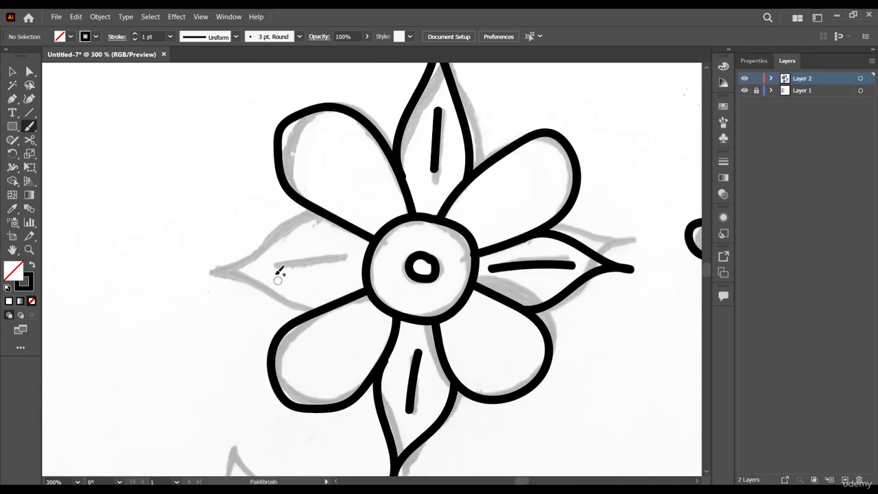
scroll(280, 271, up, 2)
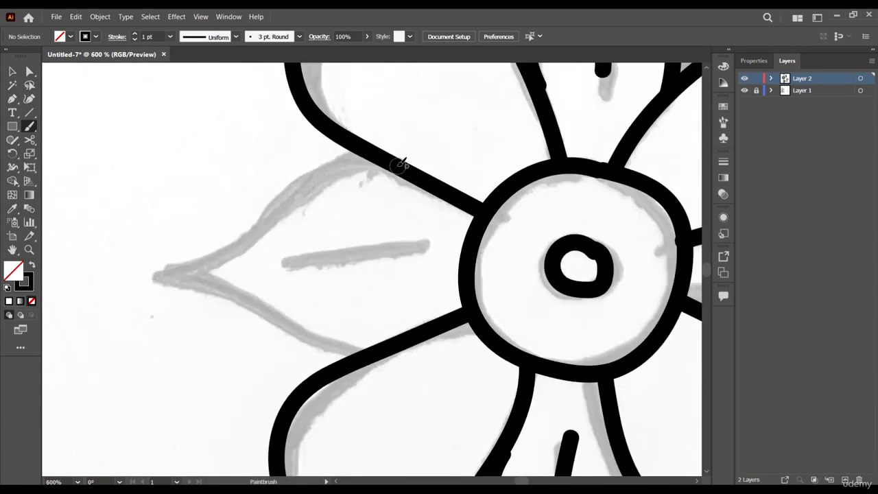
mouse_move(403, 165)
mouse_down()
mouse_move(315, 149)
mouse_move(238, 195)
mouse_move(135, 223)
mouse_move(349, 324)
mouse_move(436, 323)
mouse_up()
scroll(432, 208, down, 4)
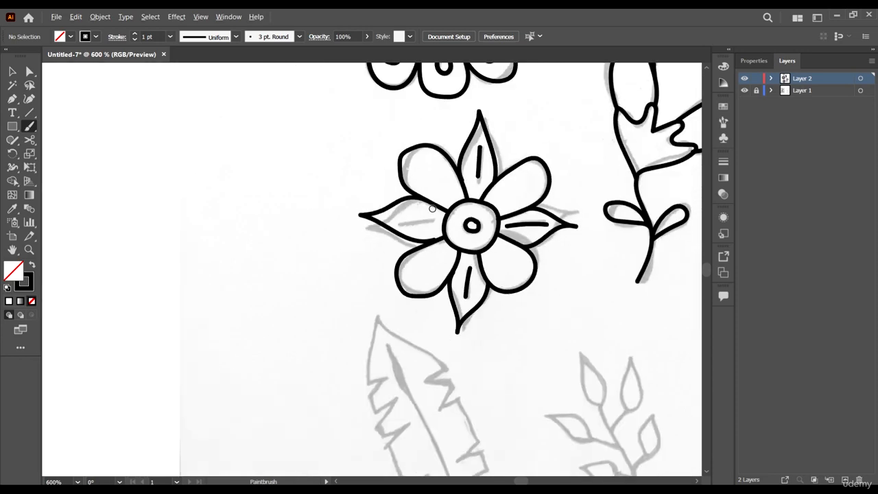
Trace the outline of the flower's left pointed petal between the two rounded petals, leaving out its centre line
scroll(451, 195, up, 3)
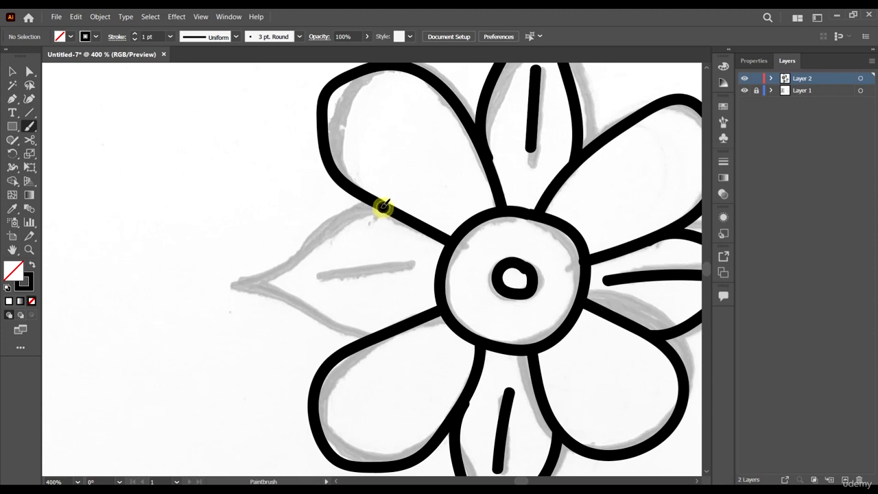
mouse_move(382, 203)
mouse_down()
mouse_move(362, 202)
mouse_move(274, 258)
mouse_move(252, 262)
mouse_move(287, 266)
mouse_move(369, 328)
mouse_up()
scroll(288, 235, down, 4)
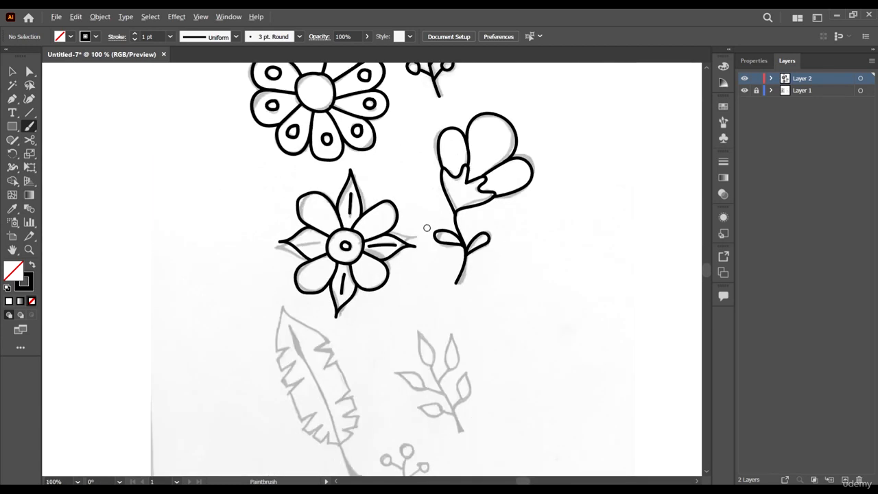
scroll(376, 269, up, 2)
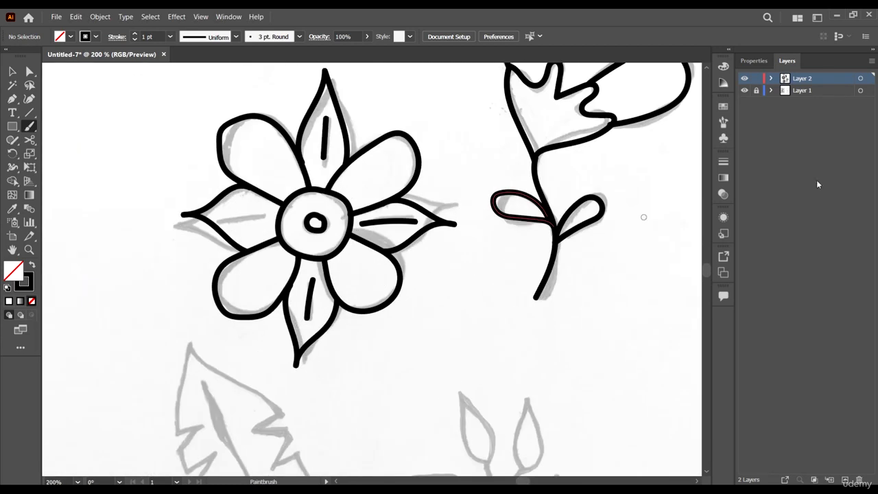
Hide the Layer 1 sketch to examine the traced elements on their own, and show it again
click(746, 90)
scroll(458, 226, down, 3)
scroll(448, 223, up, 2)
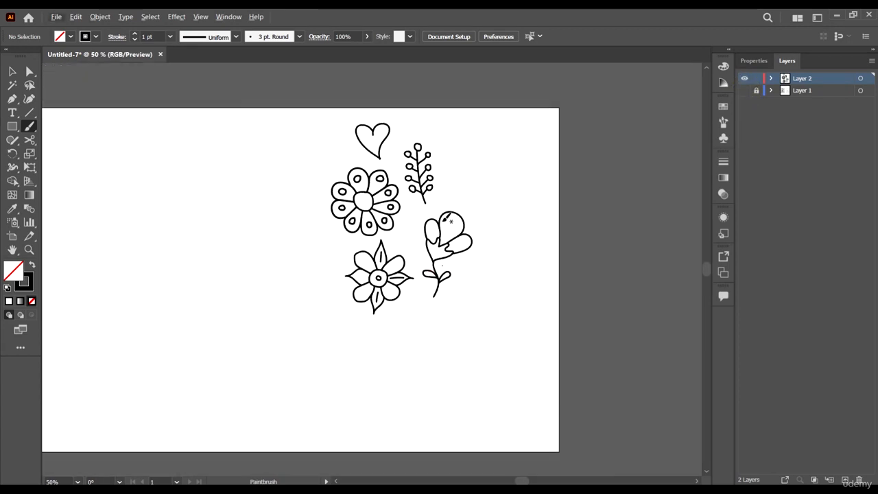
scroll(419, 273, up, 3)
scroll(419, 267, down, 2)
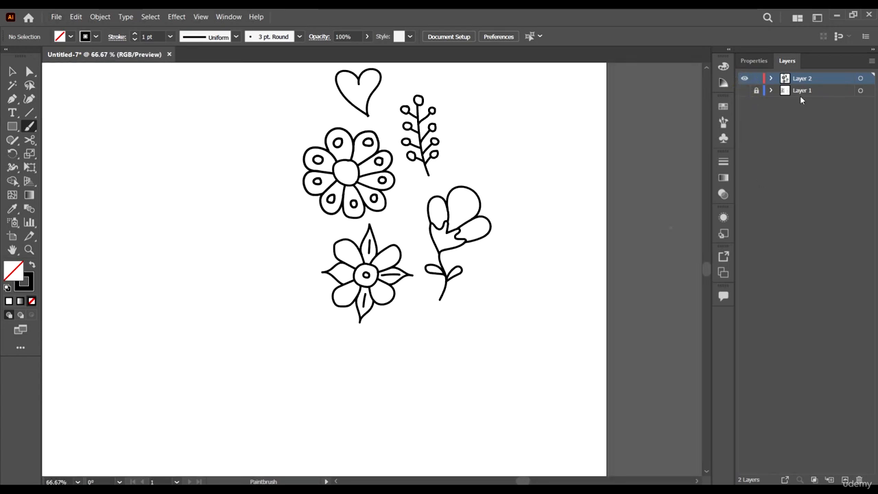
click(745, 90)
Add the left pointed petal's centre line and pull the petal's tip anchor outward to lengthen its outline
scroll(336, 275, up, 5)
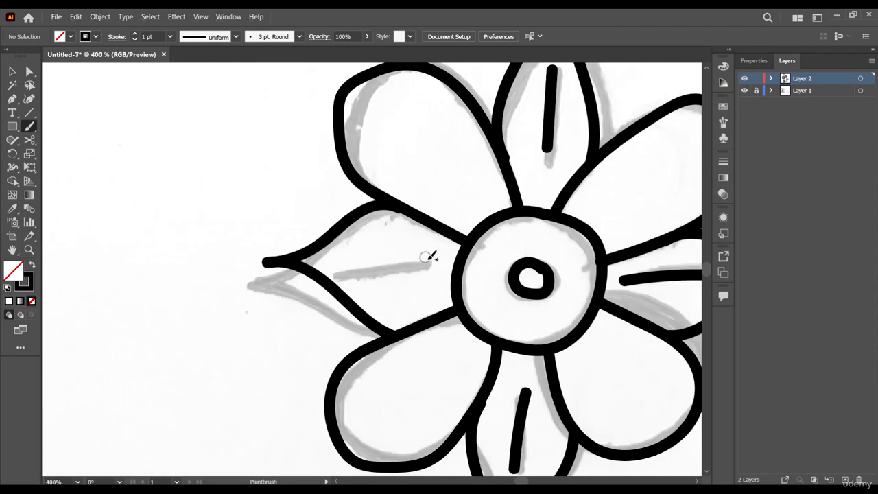
drag(429, 269, 341, 266)
click(11, 71)
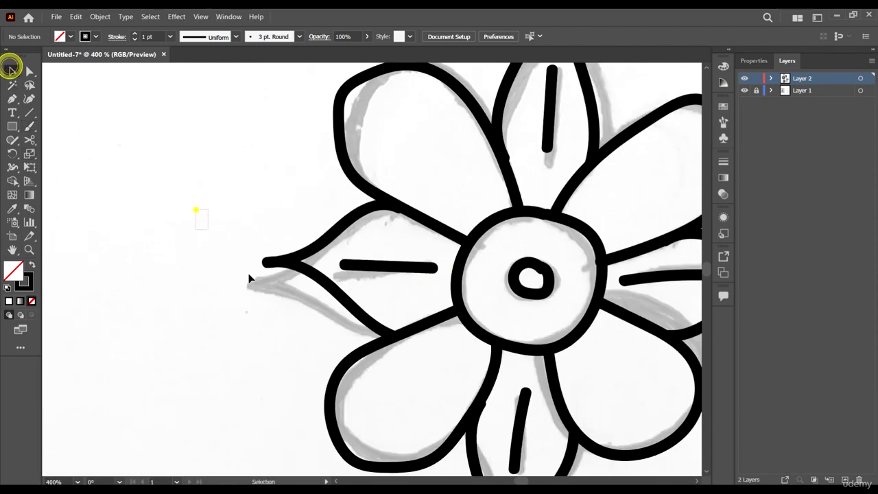
mouse_move(197, 207)
mouse_down()
mouse_move(290, 291)
mouse_move(242, 269)
mouse_move(275, 292)
mouse_up()
key(a)
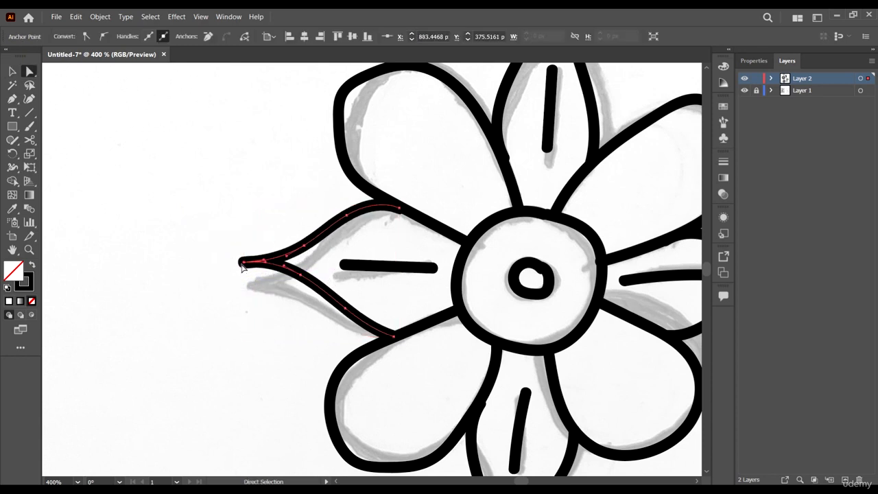
drag(242, 261, 245, 269)
key(ctrl+z)
drag(231, 222, 302, 282)
key(ctrl+minus)
key(ctrl+minus)
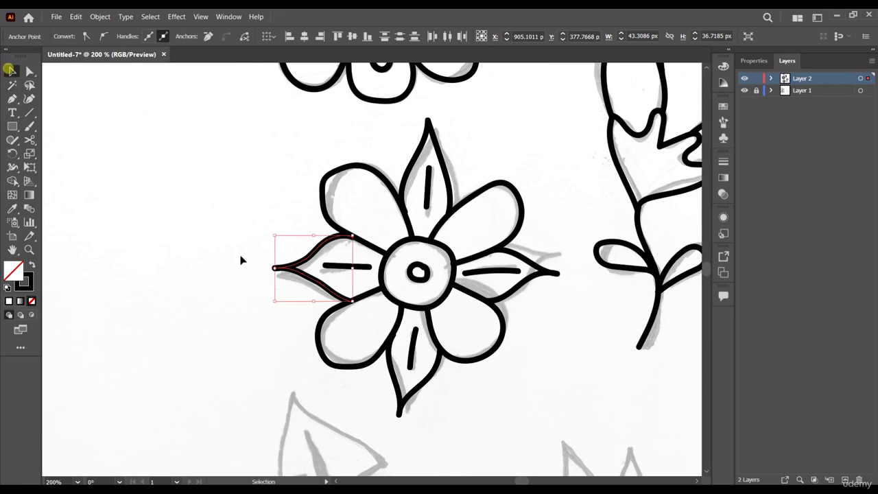
click(238, 288)
Adjust the lower edge of the left pointed petal's outline with the Direct Selection tool
scroll(350, 281, up, 5)
scroll(283, 325, down, 4)
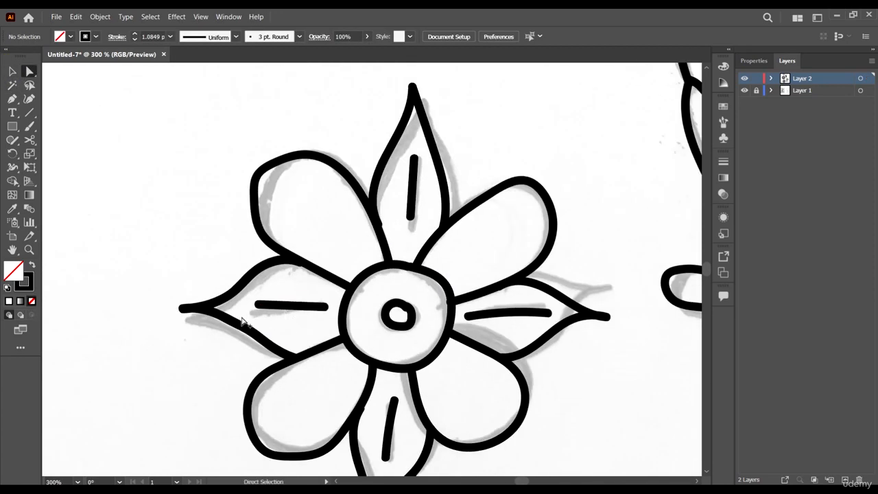
scroll(241, 323, up, 2)
drag(286, 313, 275, 357)
click(308, 340)
scroll(324, 332, down, 4)
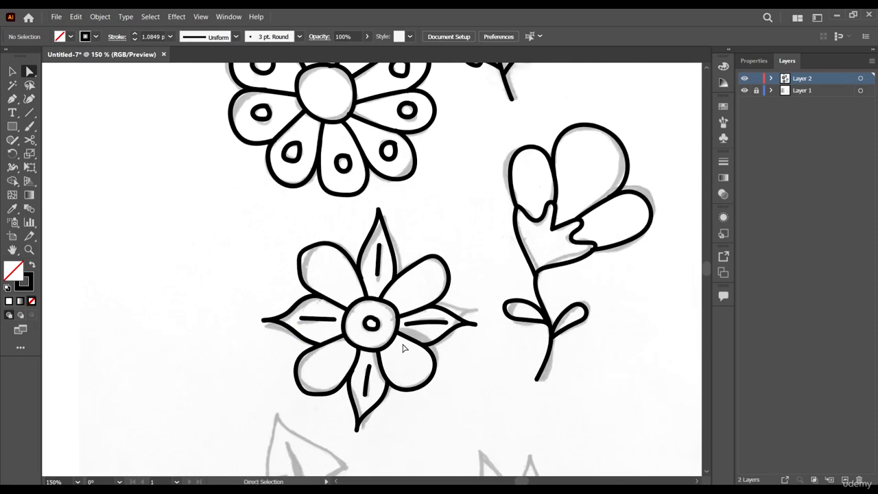
Check the adjusted flower without the sketch by switching Layer 1 off and back on
click(748, 92)
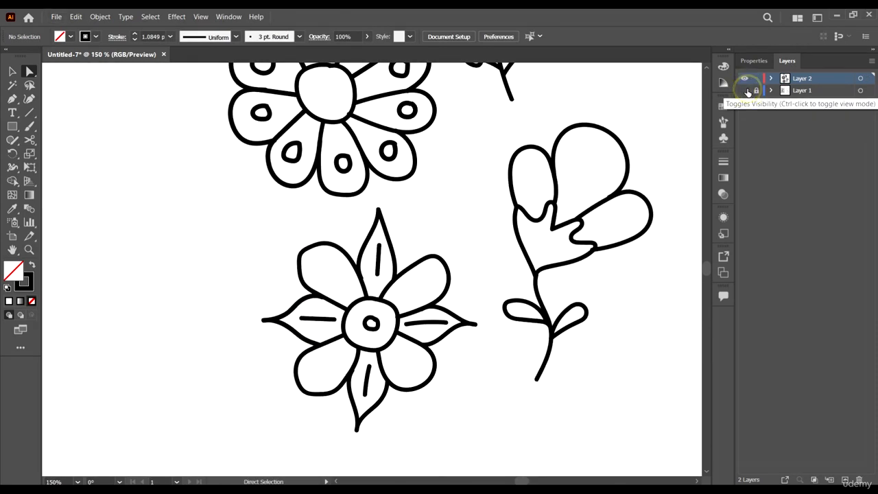
click(745, 90)
scroll(274, 302, down, 2)
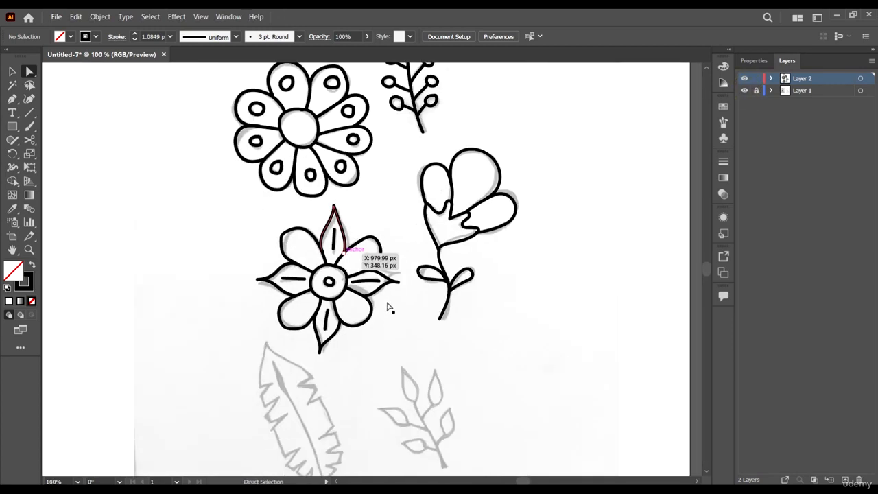
Examine the artboard for the untraced feather, leafy sprig and berry sprig below the finished flowers
click(12, 71)
scroll(177, 227, down, 1)
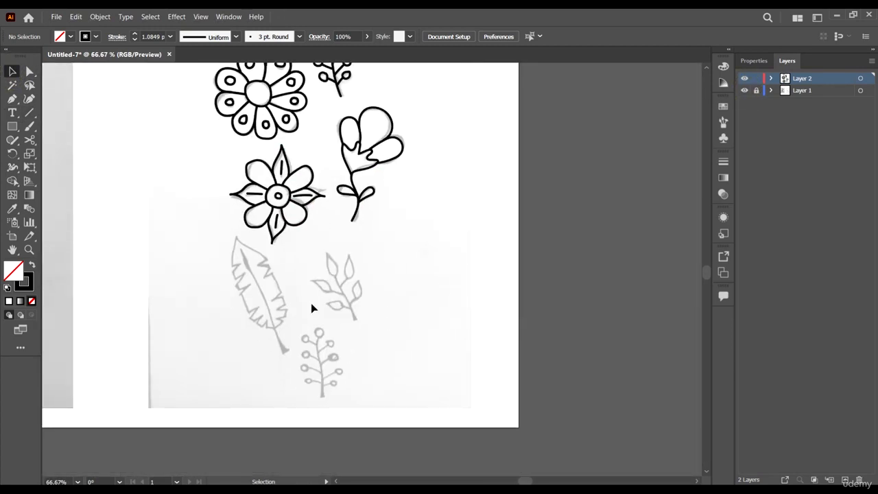
scroll(322, 120, up, 3)
scroll(337, 167, down, 3)
scroll(318, 367, up, 2)
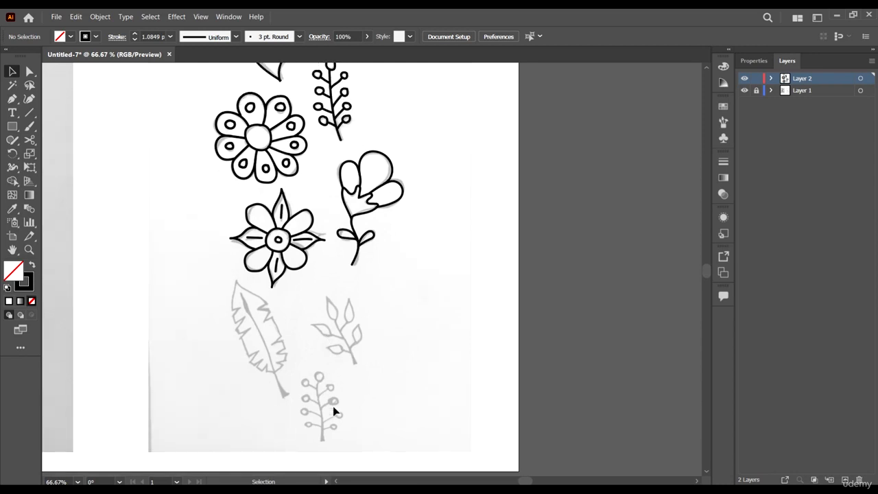
scroll(325, 420, up, 2)
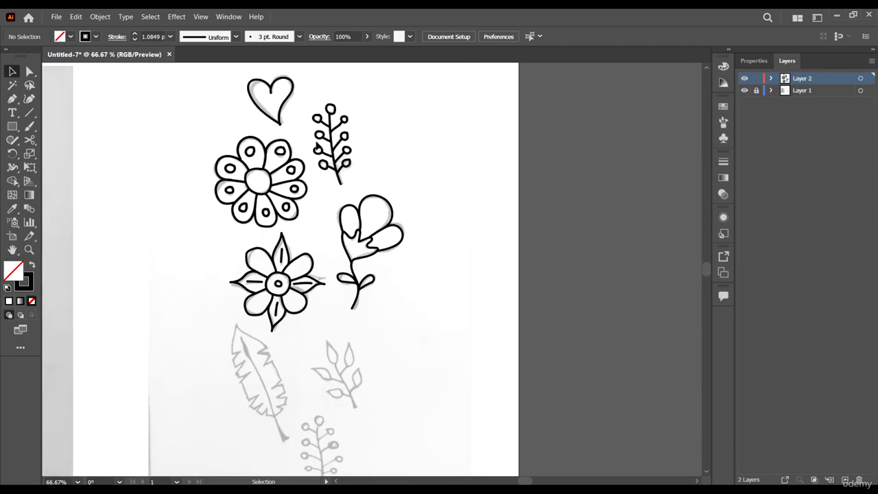
scroll(306, 209, down, 5)
scroll(254, 265, up, 4)
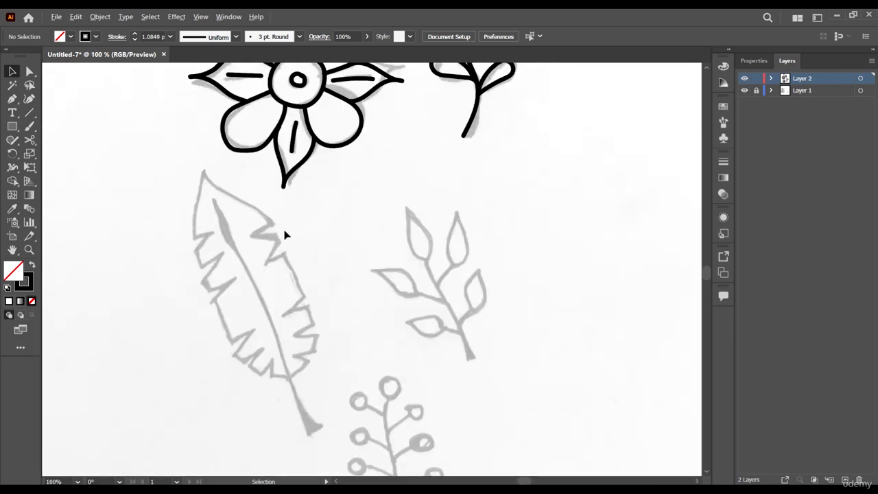
scroll(488, 218, down, 2)
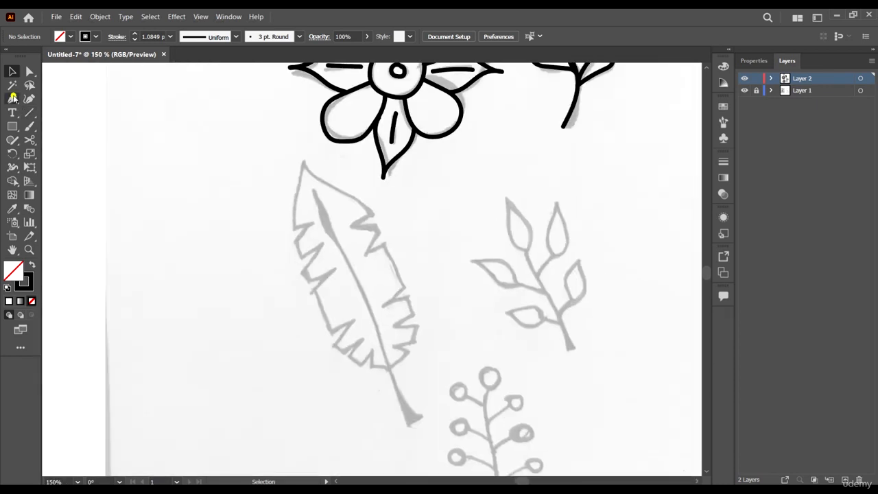
Trace the main stem of the leafy sprig from its upper leaf down to the base with the Paintbrush
click(12, 99)
click(29, 128)
scroll(435, 215, up, 2)
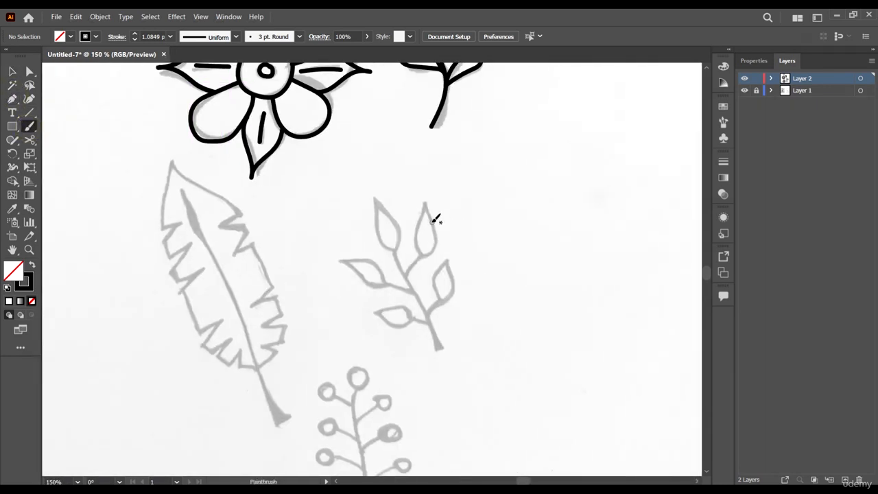
mouse_move(355, 251)
mouse_down()
mouse_move(421, 375)
mouse_move(444, 446)
mouse_up()
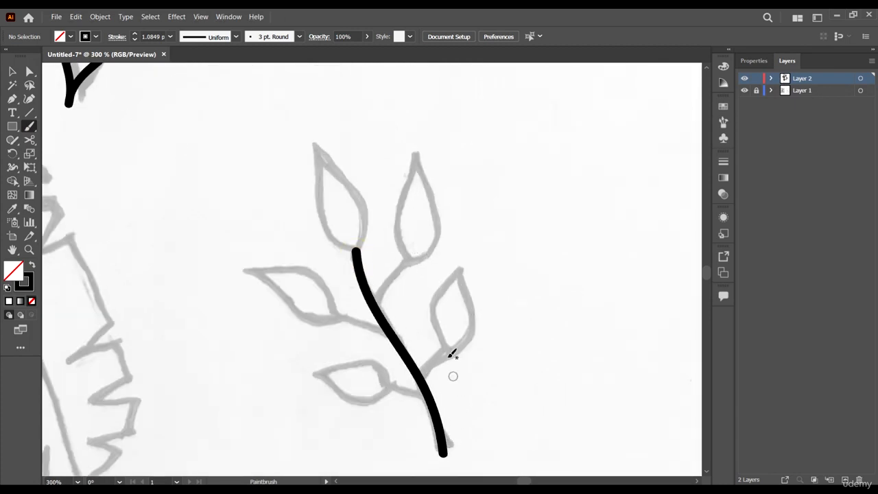
Trace the leafy sprig's four side branches from the main stem out to the leaf bases with the Paintbrush
scroll(398, 239, down, 1)
scroll(372, 247, up, 2)
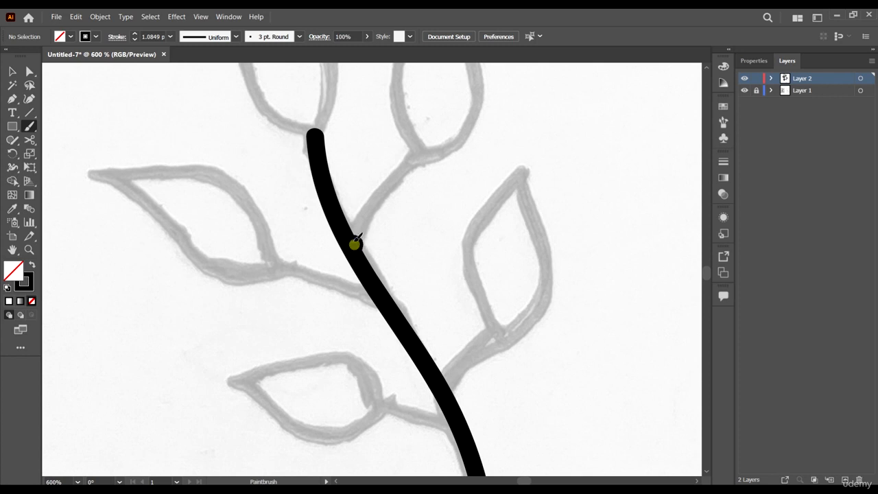
mouse_move(355, 243)
mouse_down()
mouse_move(376, 199)
mouse_move(425, 155)
mouse_up()
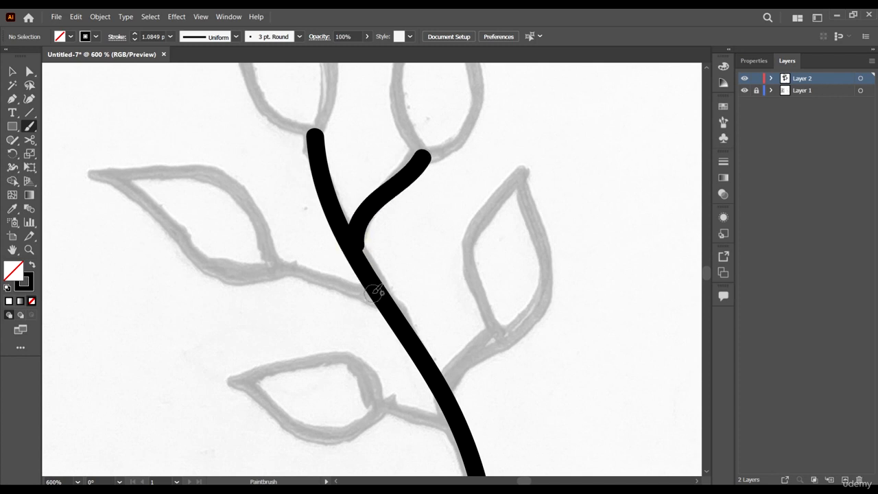
key(ctrl+z)
mouse_move(352, 245)
mouse_down()
mouse_move(360, 220)
mouse_move(426, 143)
mouse_up()
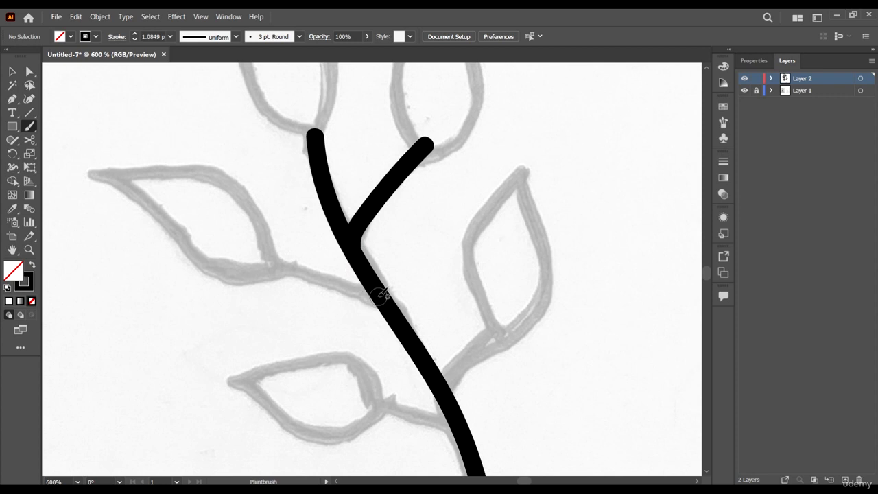
mouse_move(378, 295)
mouse_down()
mouse_move(356, 278)
mouse_move(273, 255)
mouse_up()
scroll(372, 265, down, 2)
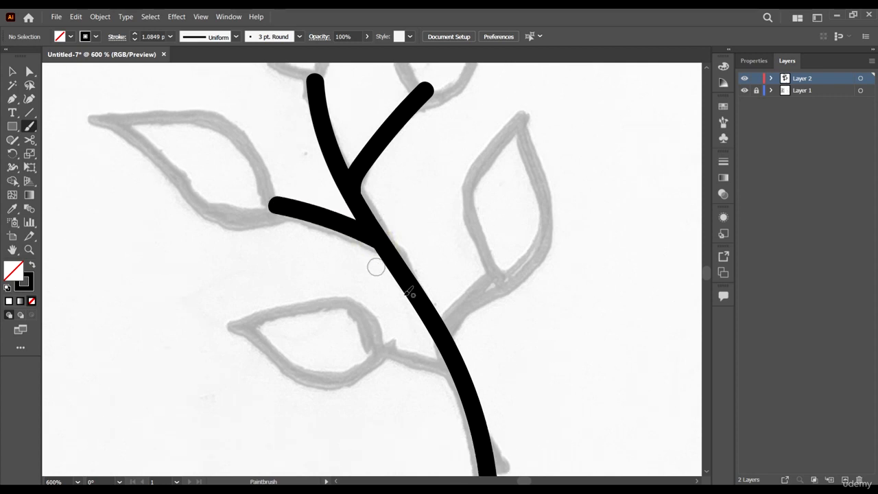
mouse_move(447, 345)
mouse_down()
mouse_move(463, 304)
mouse_move(507, 272)
mouse_up()
drag(460, 378, 374, 346)
Trace the sprig's two top leaves and the upper left side leaf as closed outlines with the Paintbrush
scroll(333, 91, up, 2)
scroll(332, 91, up, 7)
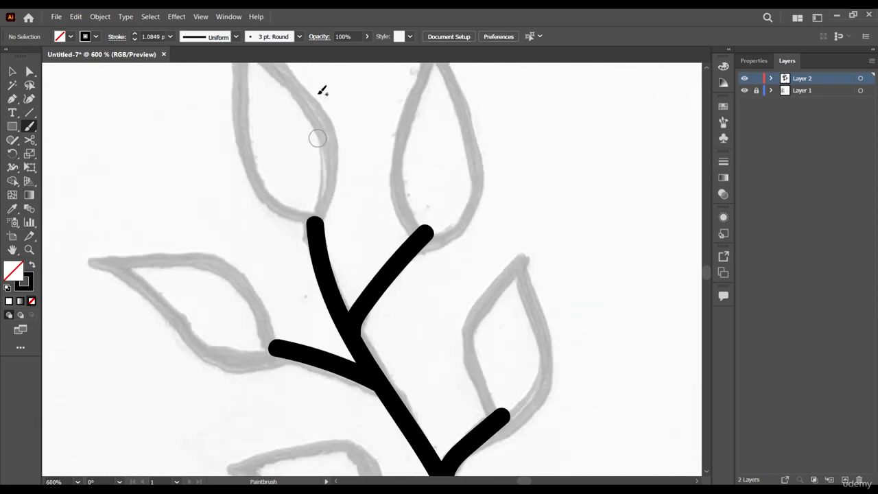
mouse_move(231, 90)
mouse_down()
mouse_move(242, 232)
mouse_move(252, 258)
mouse_move(317, 317)
mouse_move(346, 221)
mouse_move(335, 185)
mouse_move(239, 90)
mouse_up()
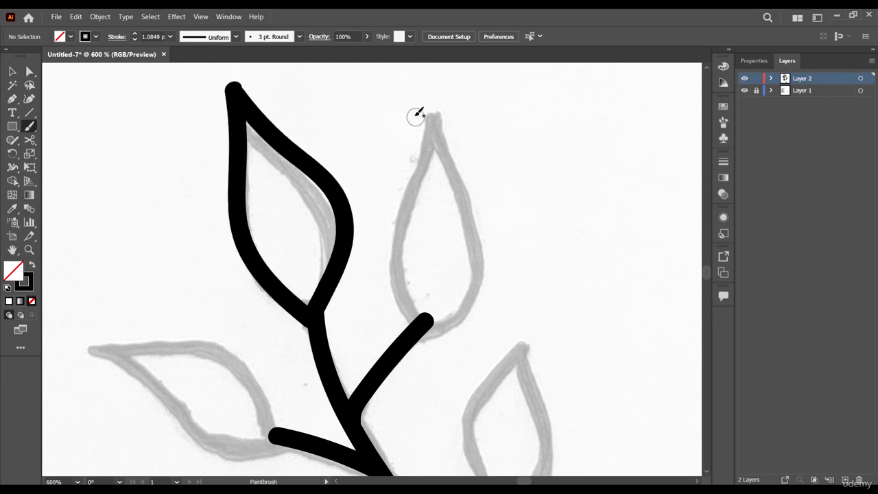
mouse_move(435, 110)
mouse_down()
mouse_move(436, 141)
mouse_move(391, 235)
mouse_move(389, 273)
mouse_move(412, 332)
mouse_move(466, 320)
mouse_move(487, 262)
mouse_move(476, 189)
mouse_move(439, 110)
mouse_up()
scroll(443, 150, down, 4)
scroll(417, 198, up, 3)
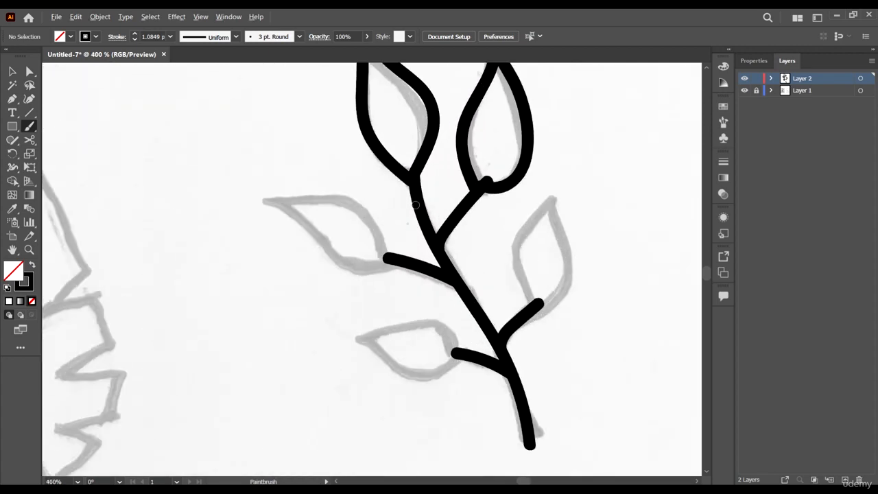
mouse_move(390, 259)
mouse_down()
mouse_move(366, 200)
mouse_move(264, 188)
mouse_move(283, 196)
mouse_move(319, 264)
mouse_move(368, 274)
mouse_move(392, 266)
mouse_up()
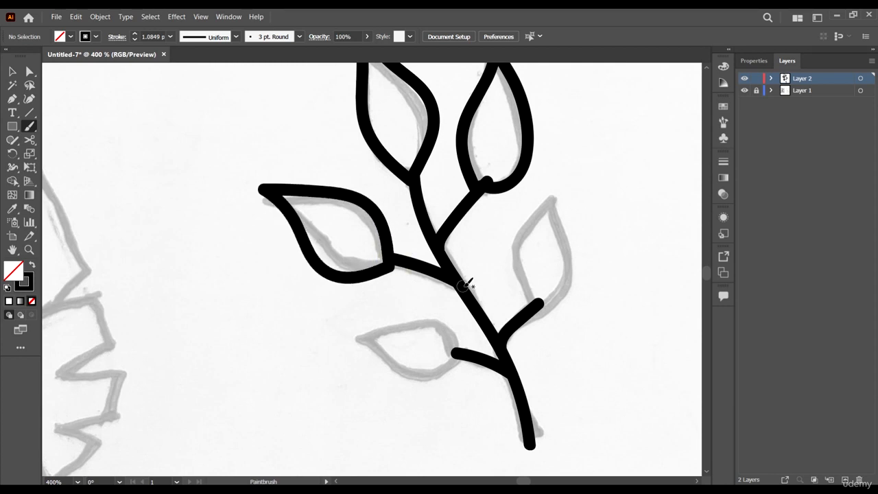
Rotate the upper left side leaf slightly counterclockwise, scale it down and align its base with its branch
scroll(434, 256, down, 2)
scroll(455, 297, down, 3)
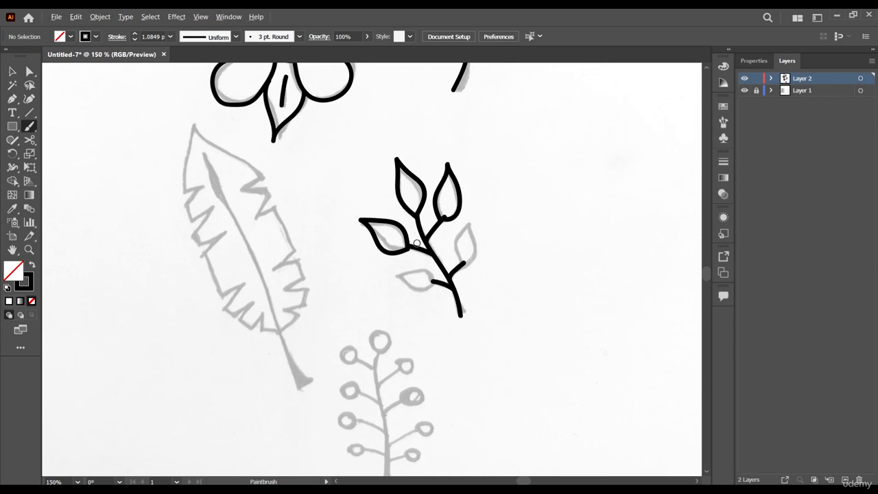
scroll(416, 243, up, 3)
click(12, 72)
scroll(344, 328, up, 1)
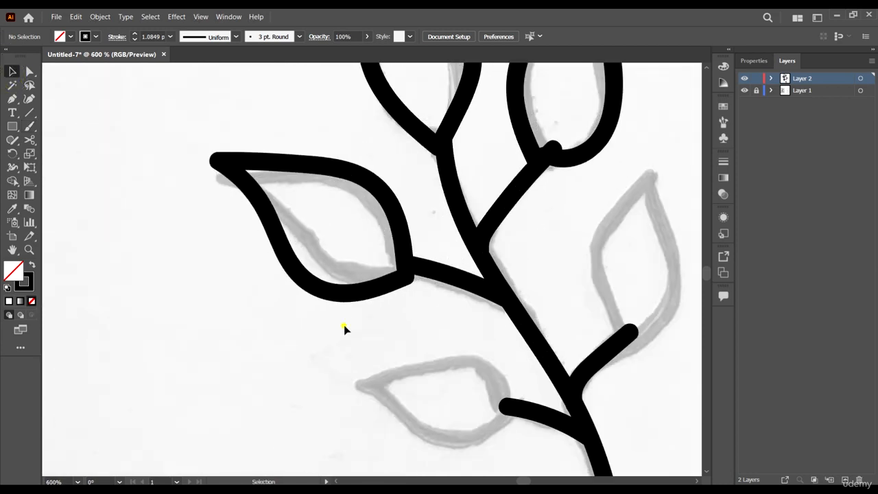
drag(344, 325, 306, 291)
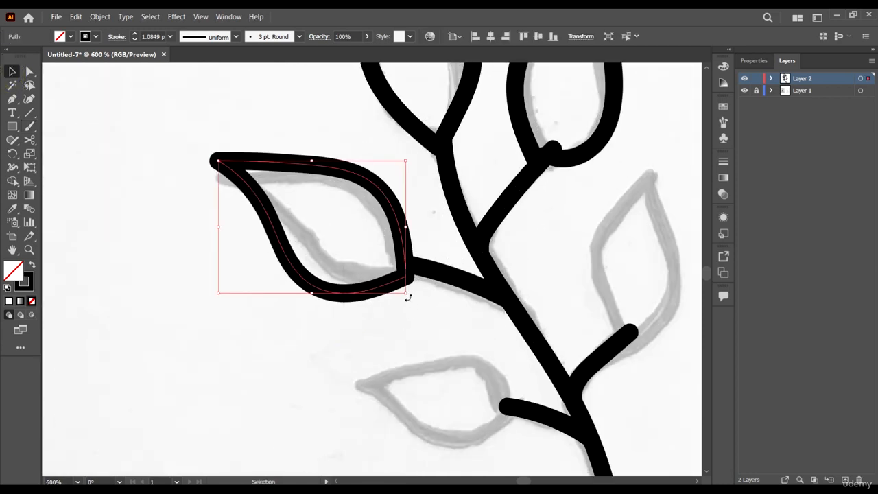
drag(407, 296, 412, 286)
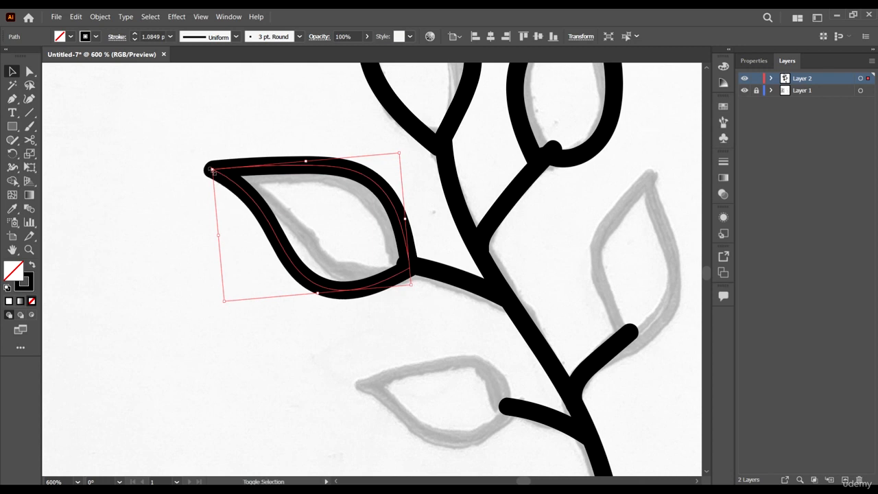
drag(212, 170, 245, 188)
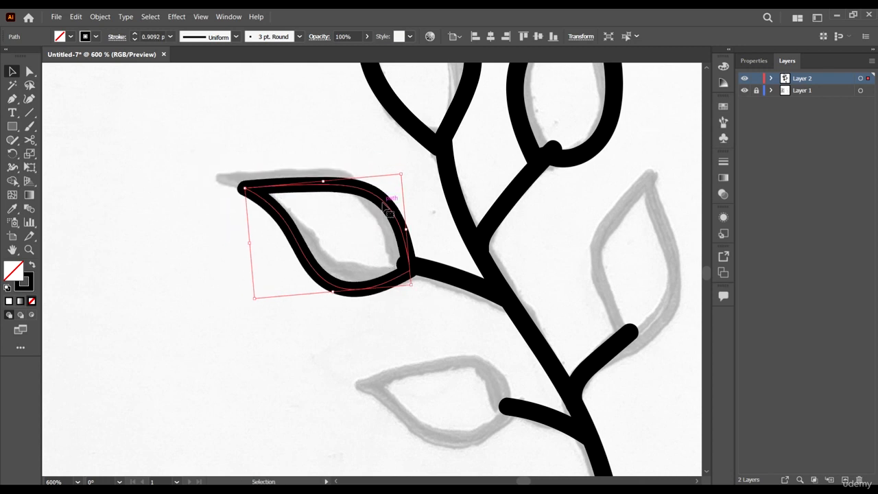
drag(382, 203, 380, 199)
click(357, 305)
scroll(256, 272, down, 4)
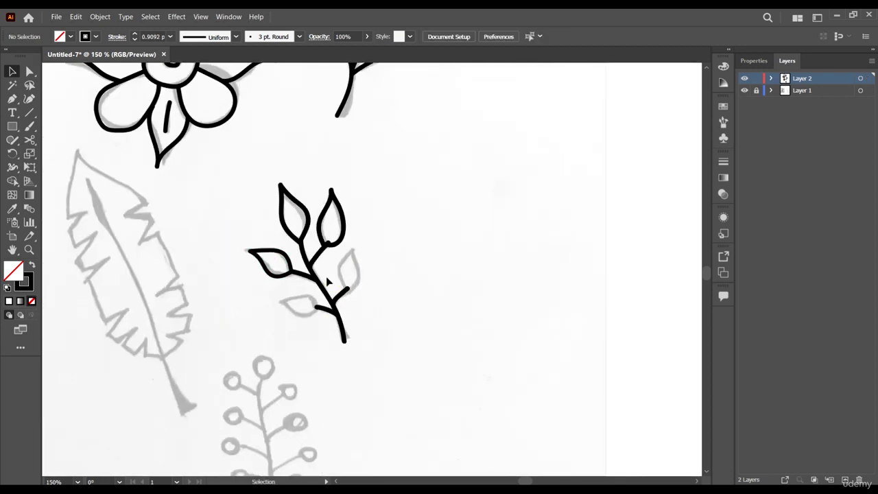
Scale down the top right leaf and move it so its base meets the end of its branch
scroll(327, 282, up, 4)
click(318, 200)
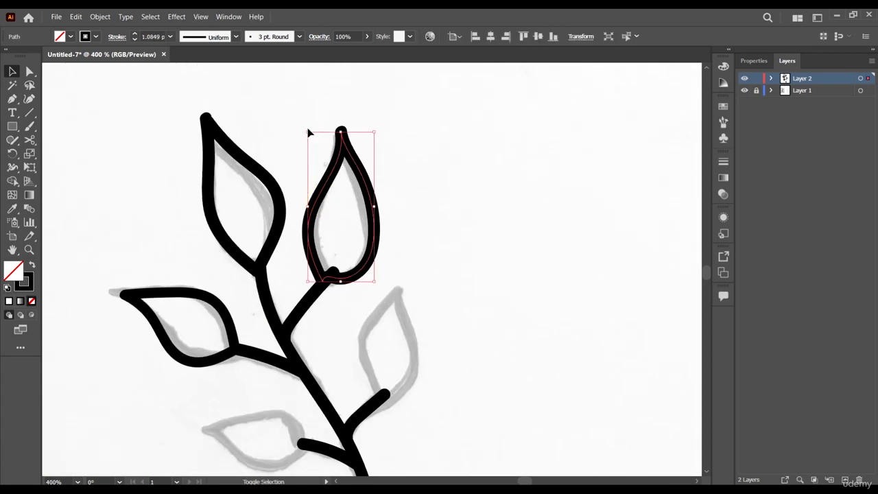
drag(309, 135, 315, 143)
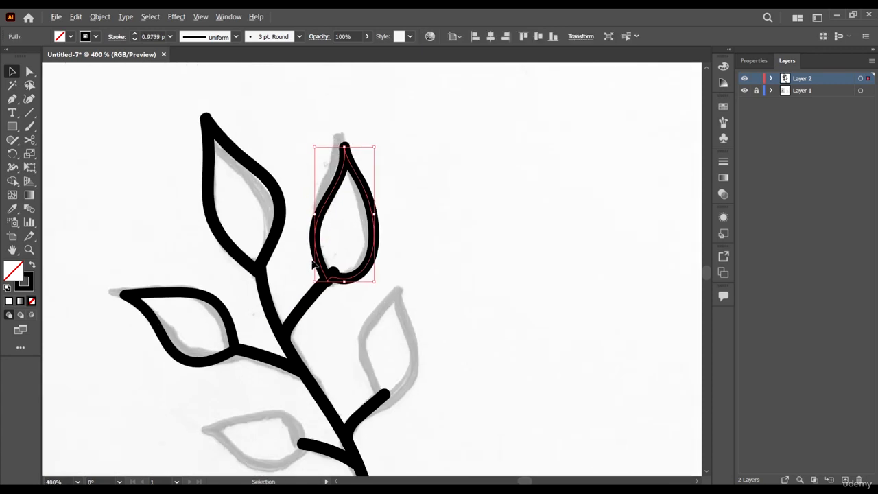
scroll(321, 269, up, 3)
drag(329, 266, 333, 256)
scroll(382, 275, down, 4)
click(457, 291)
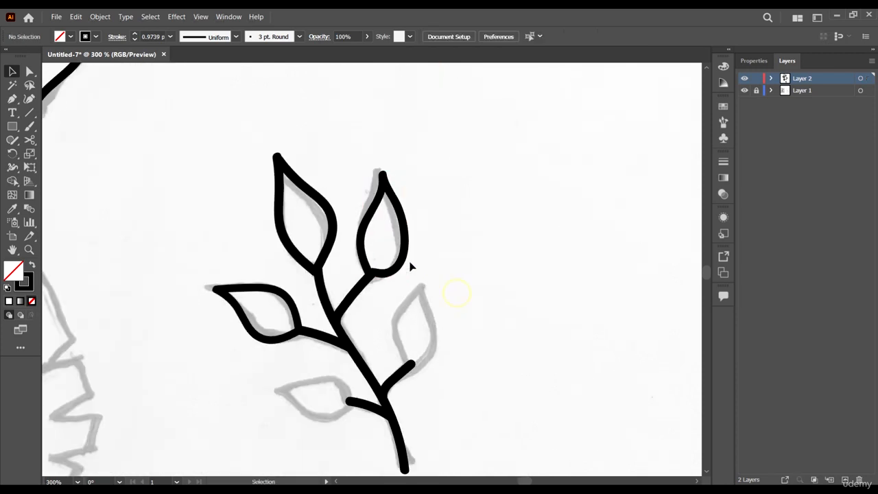
Scale down the top left leaf slightly and move its base onto the upper end of the main stem
scroll(346, 208, up, 3)
click(319, 223)
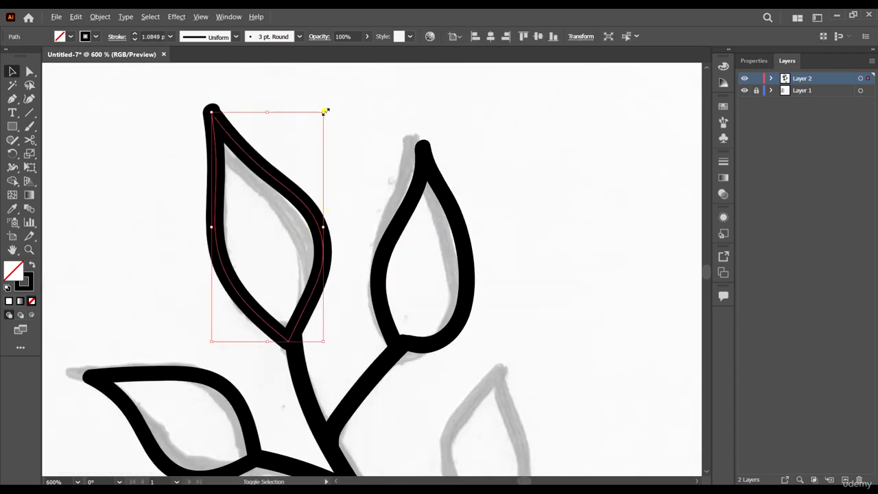
drag(326, 111, 322, 118)
scroll(269, 333, up, 2)
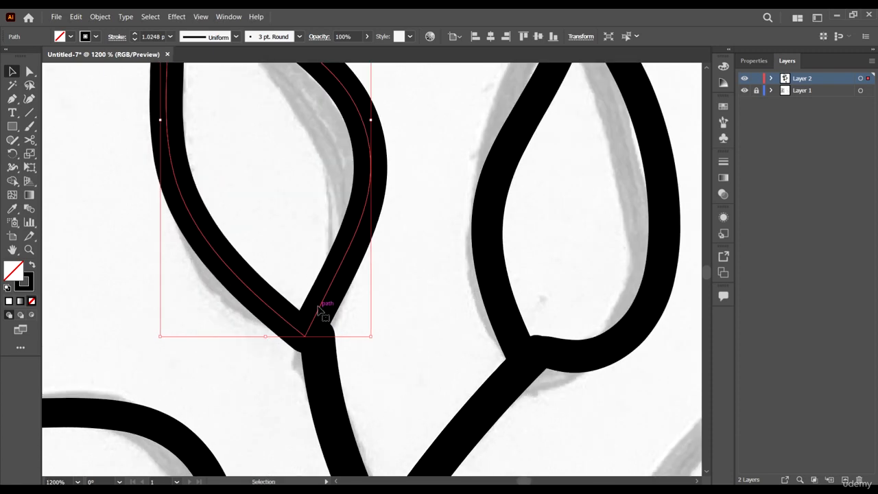
drag(318, 309, 327, 311)
scroll(309, 310, down, 5)
scroll(380, 309, down, 1)
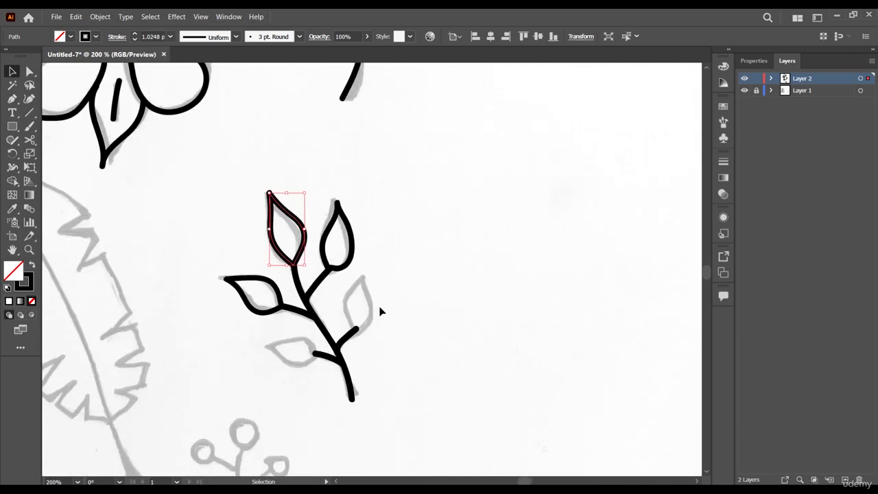
scroll(376, 317, up, 1)
click(372, 323)
Trace the lower right leaf and the lower left leaf of the sprig with the Paintbrush
key(b)
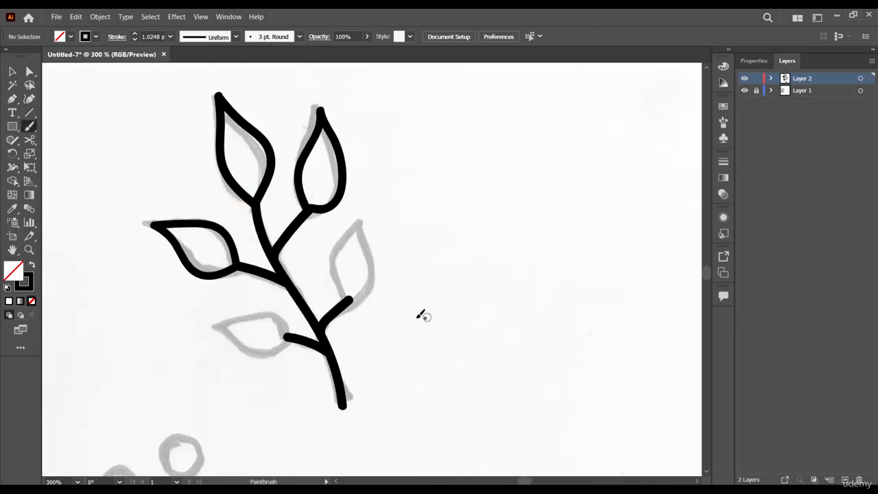
scroll(355, 286, up, 3)
scroll(348, 323, down, 2)
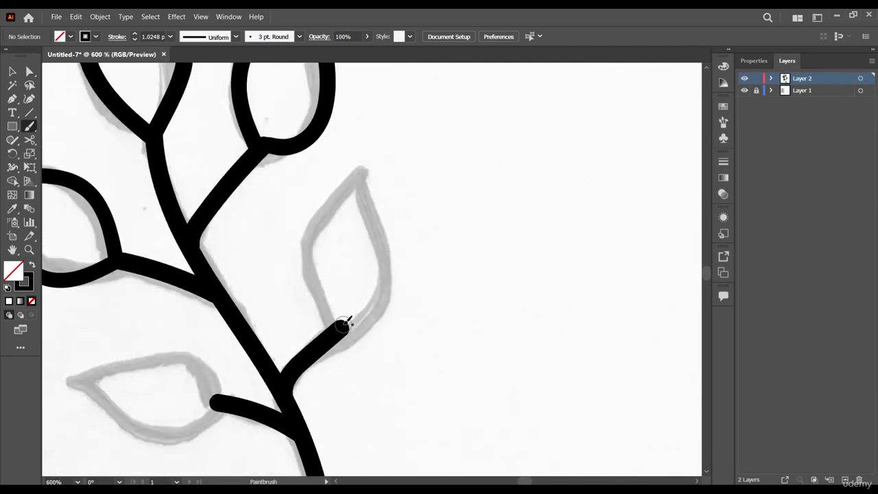
mouse_move(341, 326)
mouse_down()
mouse_move(322, 285)
mouse_move(331, 244)
mouse_move(387, 166)
mouse_move(384, 300)
mouse_move(341, 328)
mouse_up()
scroll(275, 275, down, 1)
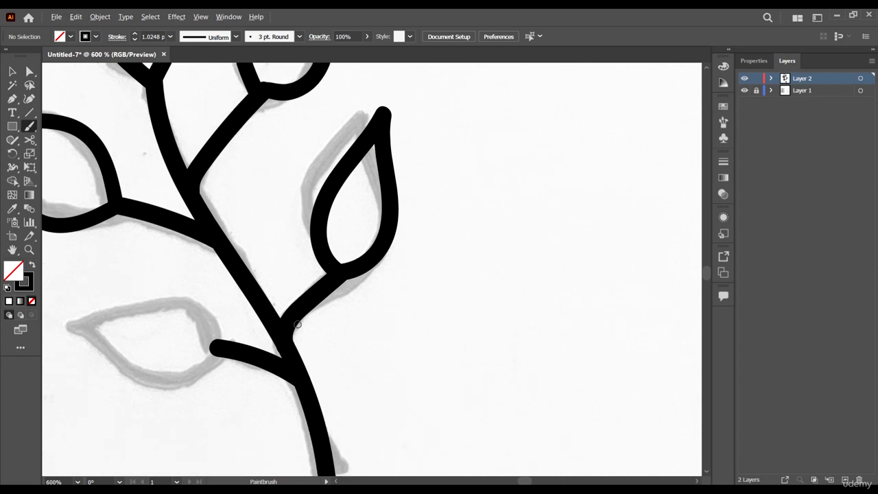
scroll(261, 350, up, 1)
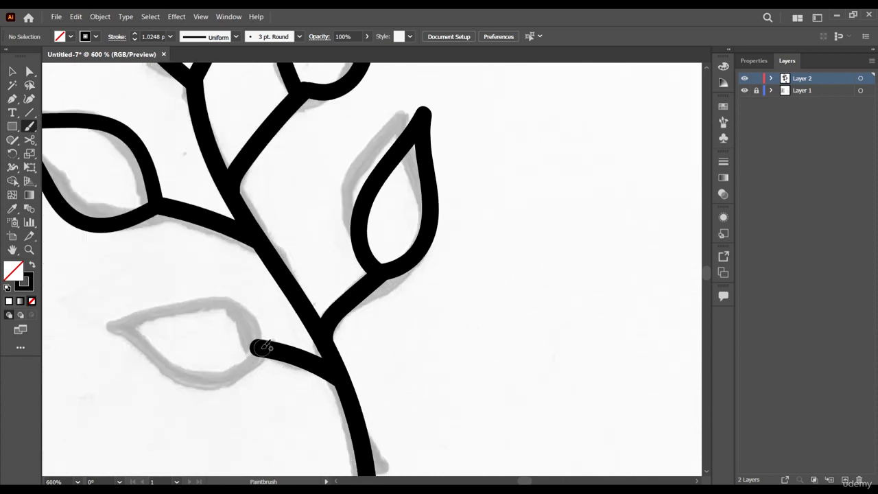
mouse_move(262, 347)
mouse_down()
mouse_move(222, 309)
mouse_move(83, 318)
mouse_move(199, 374)
mouse_move(266, 350)
mouse_up()
Check all the traced elements without the sketch by switching Layer 1 off and back on
scroll(323, 309, down, 3)
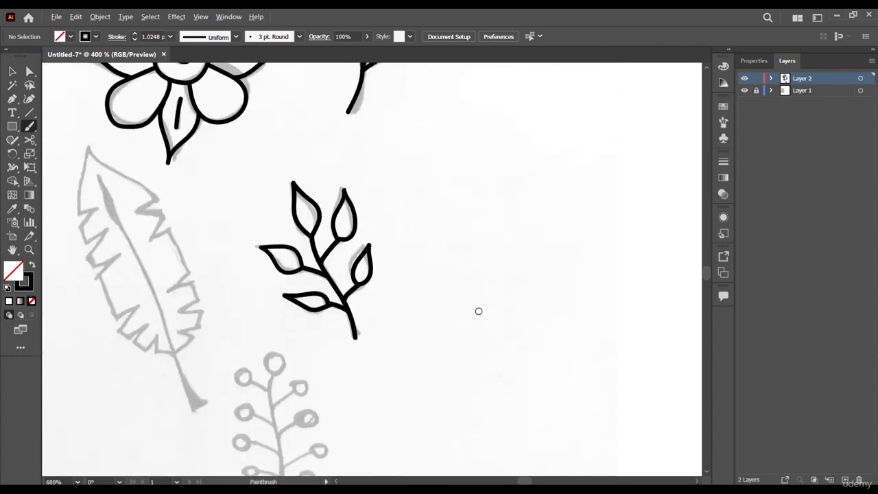
scroll(479, 310, down, 4)
key(v)
scroll(438, 274, down, 1)
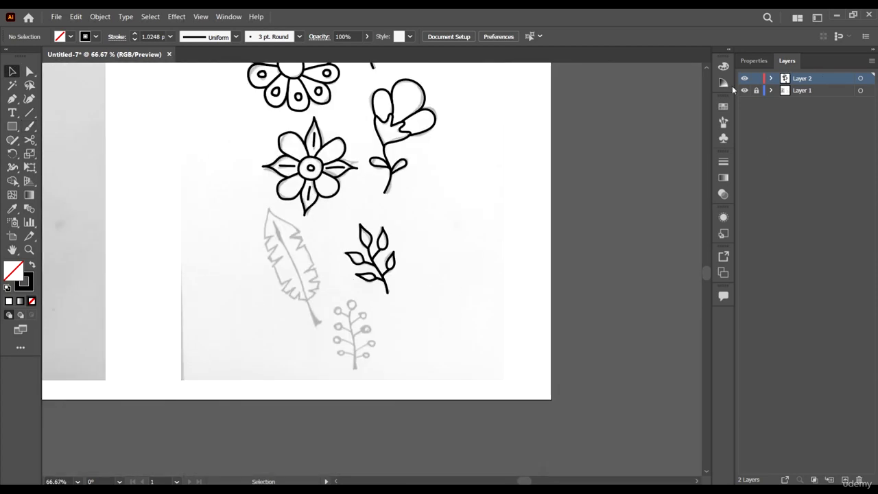
click(745, 90)
scroll(451, 173, up, 2)
scroll(447, 175, down, 2)
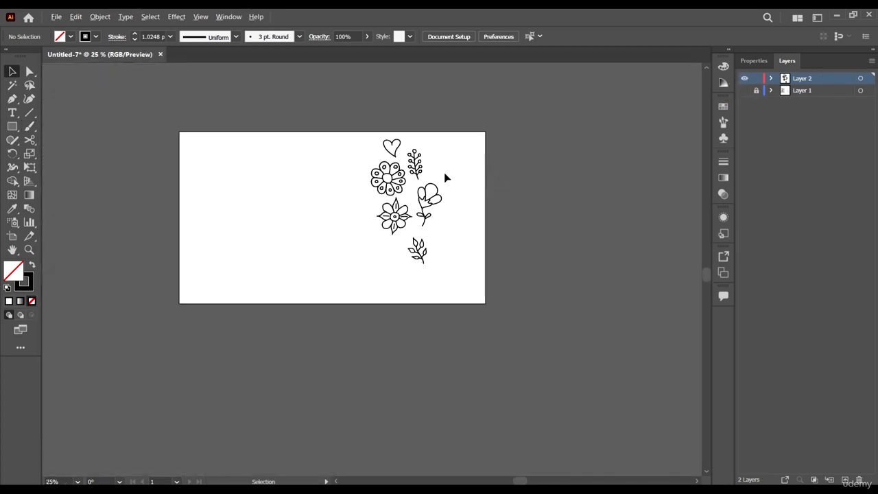
scroll(439, 182, up, 1)
scroll(424, 190, up, 2)
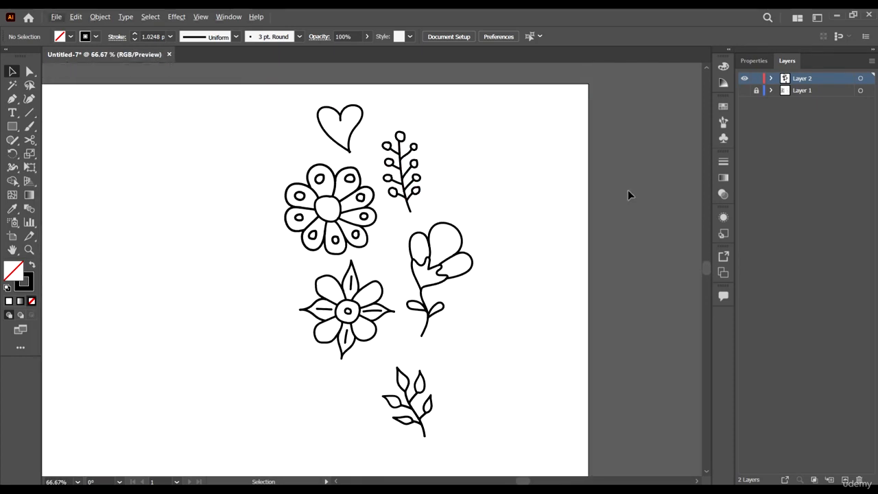
click(745, 90)
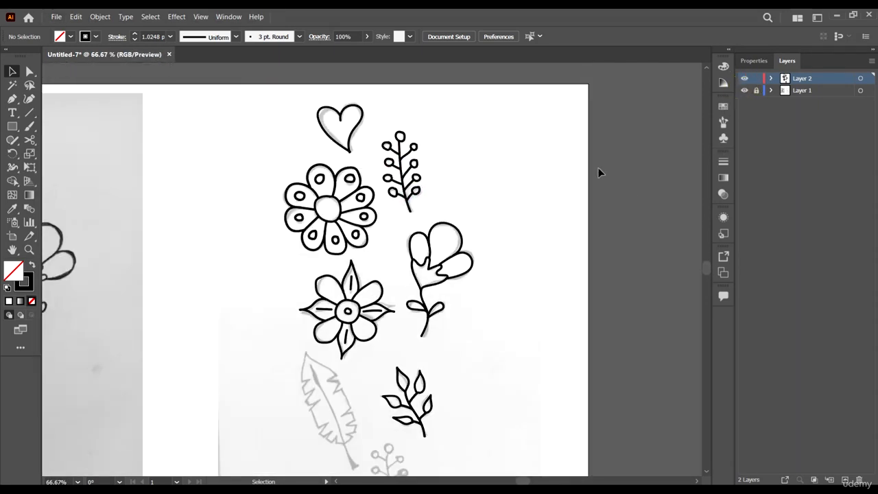
Trace the feather's central shaft in one stroke from its upper end down to the base with the Paintbrush
scroll(509, 188, down, 3)
scroll(317, 209, up, 3)
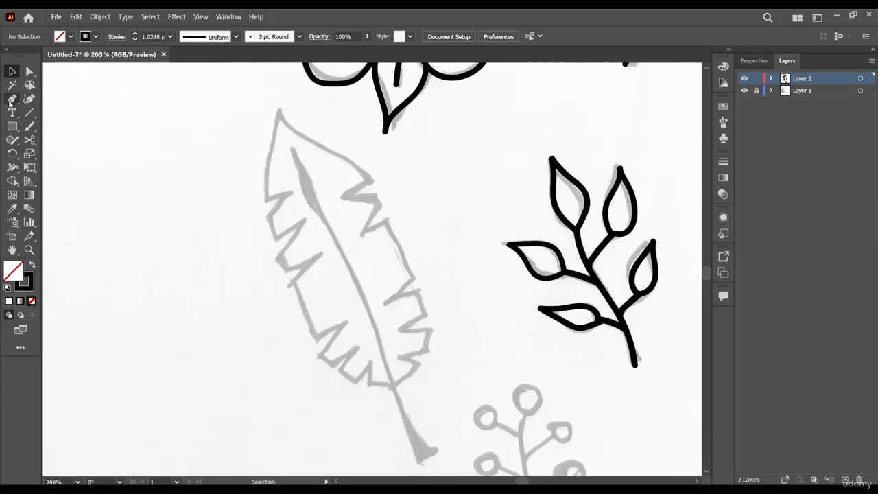
click(29, 127)
scroll(306, 227, down, 1)
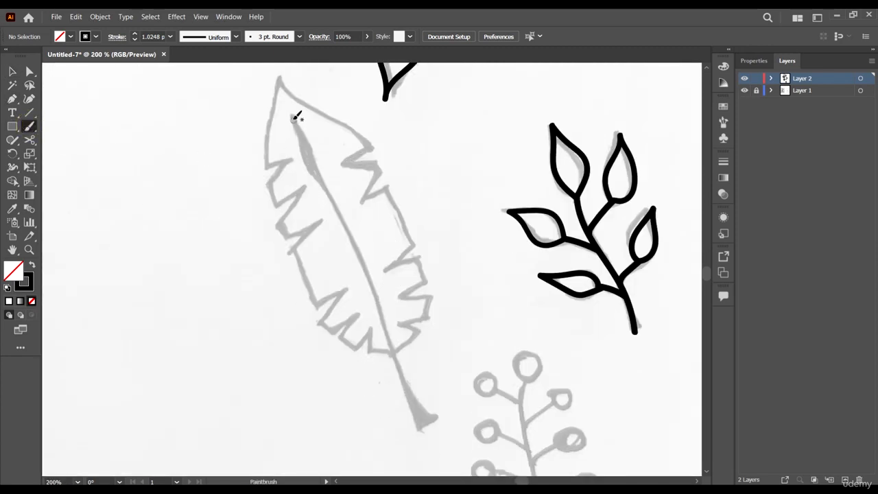
drag(316, 173, 338, 216)
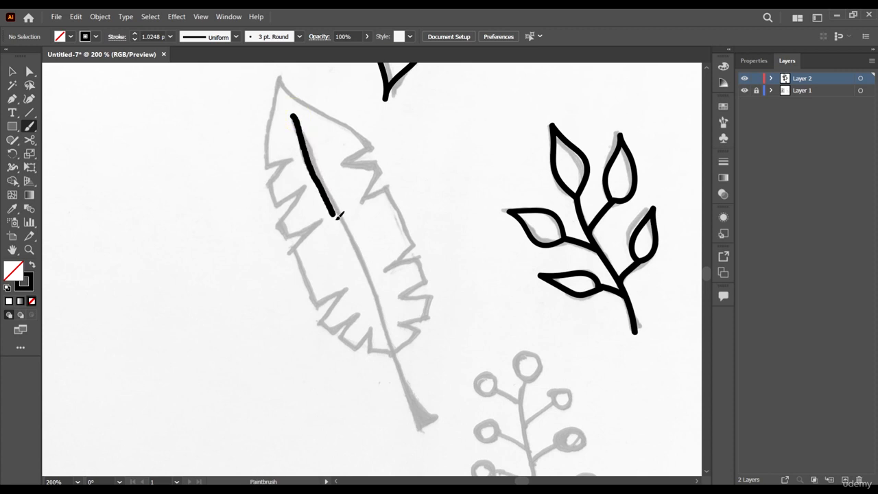
mouse_move(358, 253)
mouse_down()
mouse_move(378, 290)
mouse_move(419, 435)
mouse_up()
key(ctrl+z)
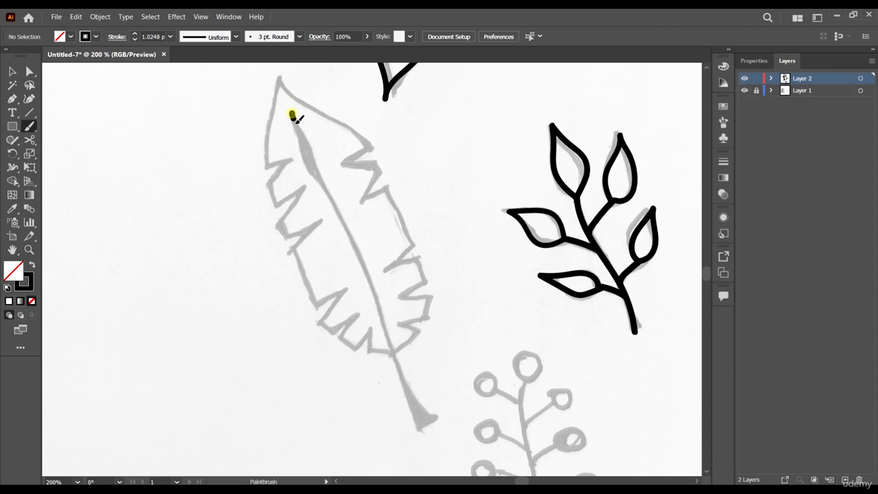
mouse_move(292, 115)
mouse_down()
mouse_move(365, 262)
mouse_move(399, 367)
mouse_move(440, 427)
mouse_up()
scroll(451, 186, down, 3)
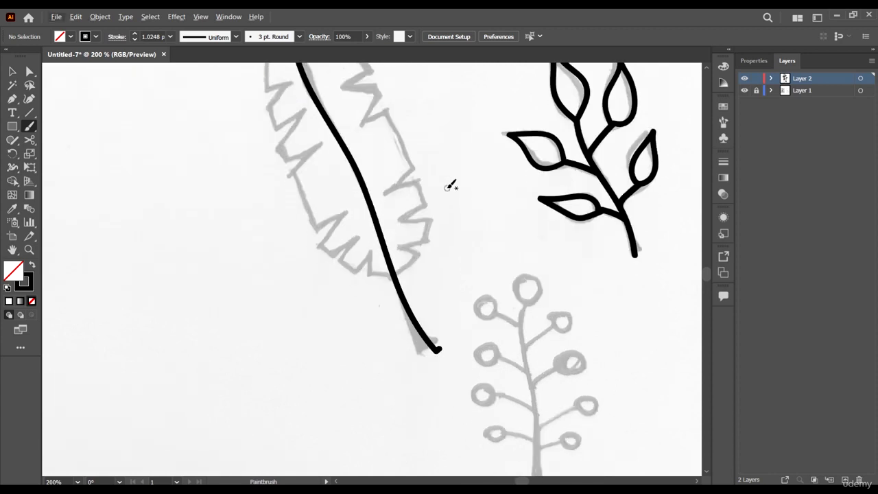
scroll(439, 350, up, 4)
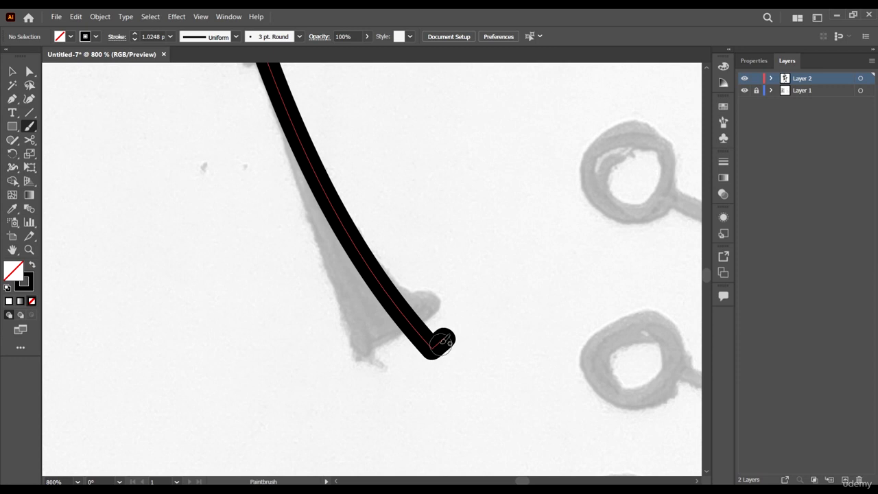
Thicken the lower end of the feather's shaft with a second Paintbrush stroke running from the base upward
drag(443, 339, 327, 175)
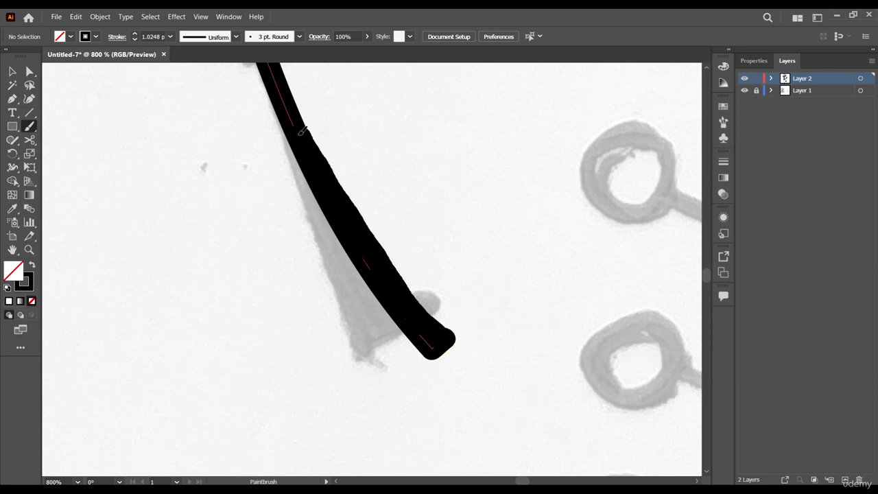
drag(302, 131, 297, 131)
Check the thickened feather shaft without the sketch by switching Layer 1 off and back on
scroll(434, 276, down, 5)
scroll(509, 235, up, 1)
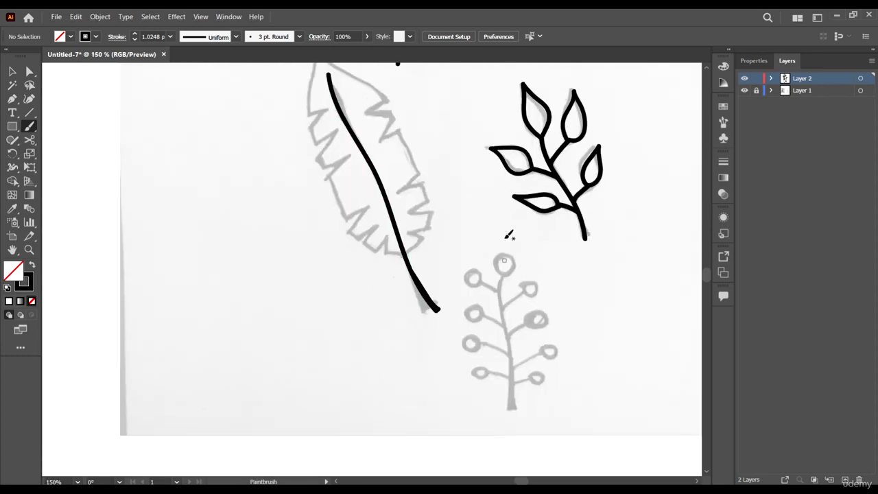
scroll(509, 235, up, 1)
click(746, 90)
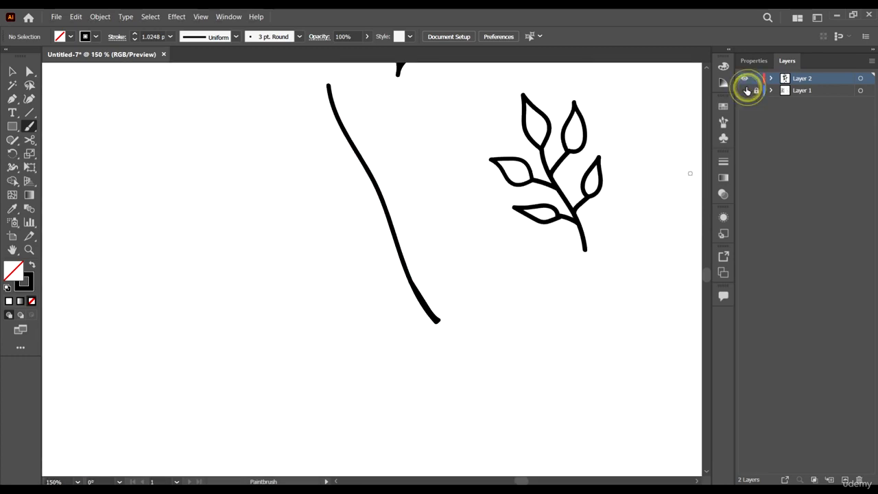
click(746, 90)
Trace the feather's jagged left edge from the tip down to the shaft with the Paintbrush and deselect it
scroll(349, 90, up, 2)
scroll(320, 84, up, 2)
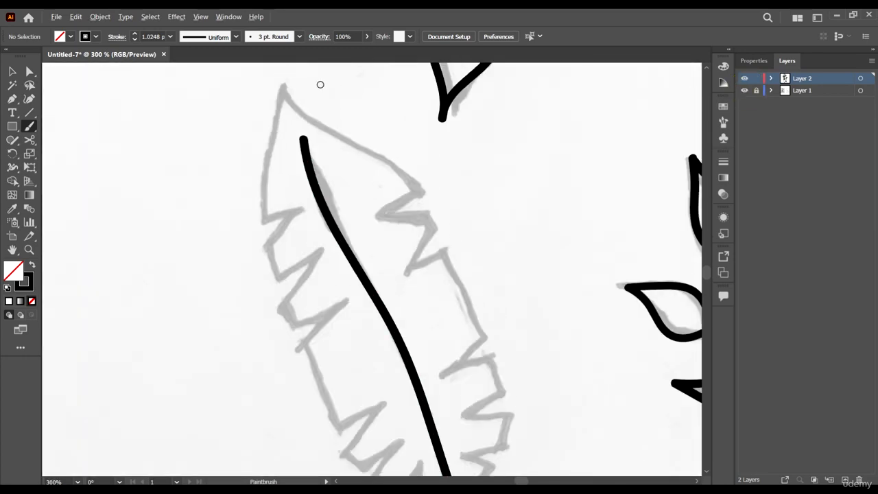
scroll(319, 85, down, 2)
scroll(288, 91, up, 2)
scroll(313, 92, up, 2)
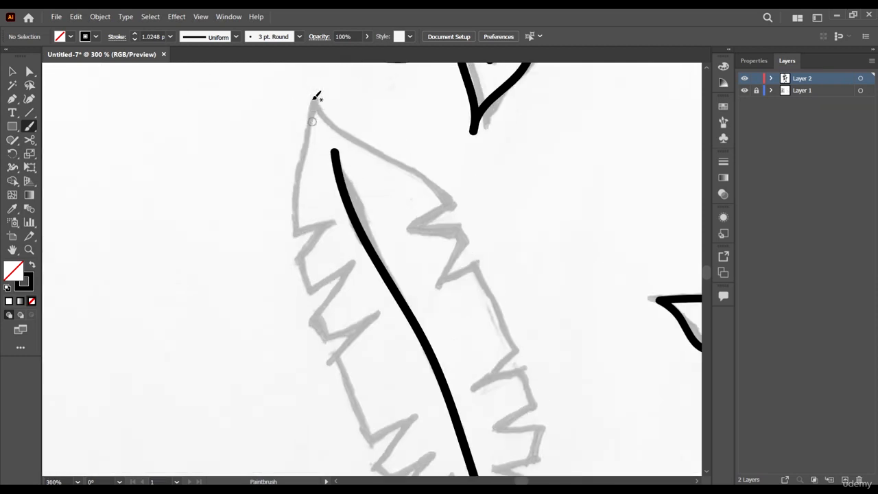
scroll(311, 98, down, 1)
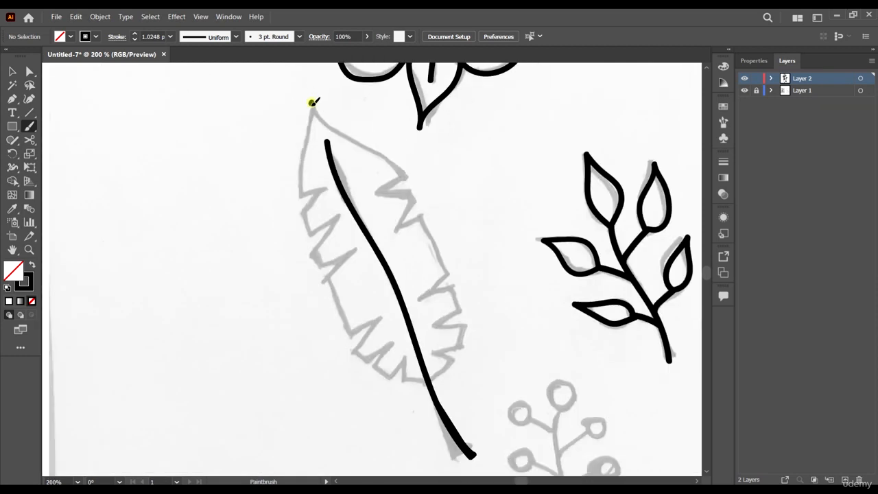
mouse_move(307, 130)
mouse_down()
mouse_move(293, 200)
mouse_move(315, 193)
mouse_move(301, 219)
mouse_move(311, 249)
mouse_up()
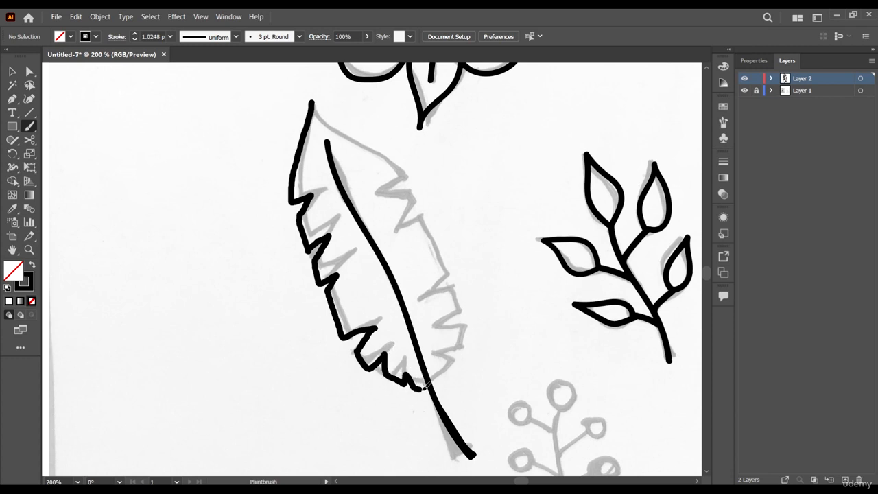
drag(429, 388, 430, 389)
key(ctrl+minus)
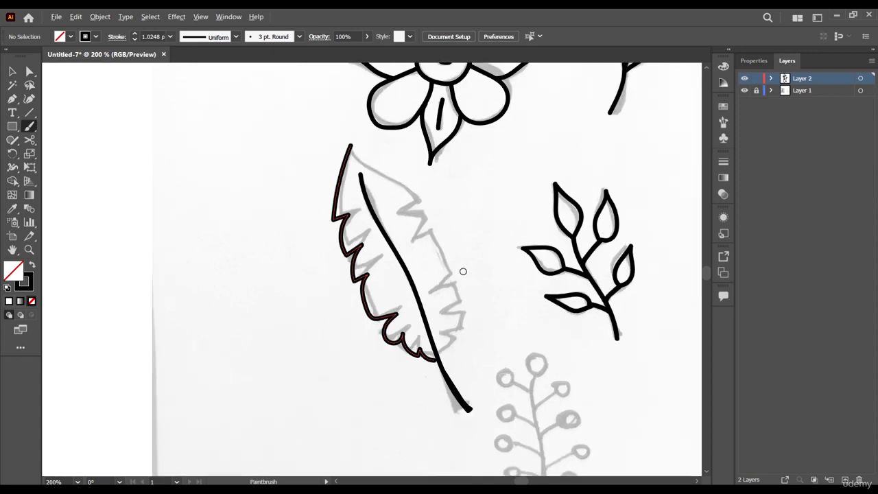
key(ctrl+minus)
click(15, 74)
click(289, 255)
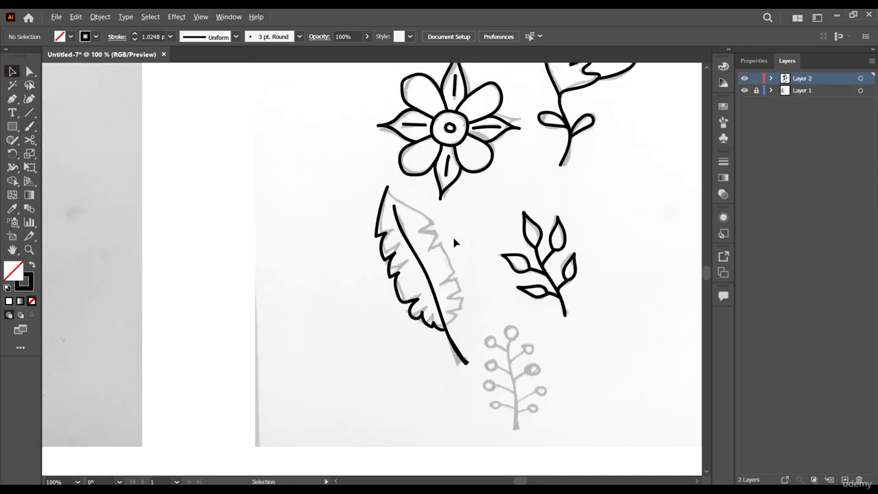
scroll(454, 242, up, 2)
Try to trace the upper part of the feather's right edge from the tip with the Paintbrush, and undo the stroke
click(29, 127)
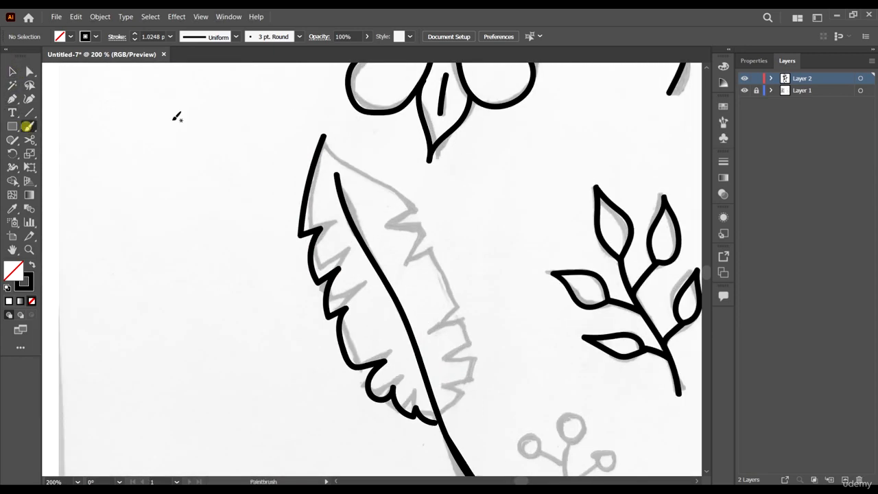
scroll(291, 103, up, 2)
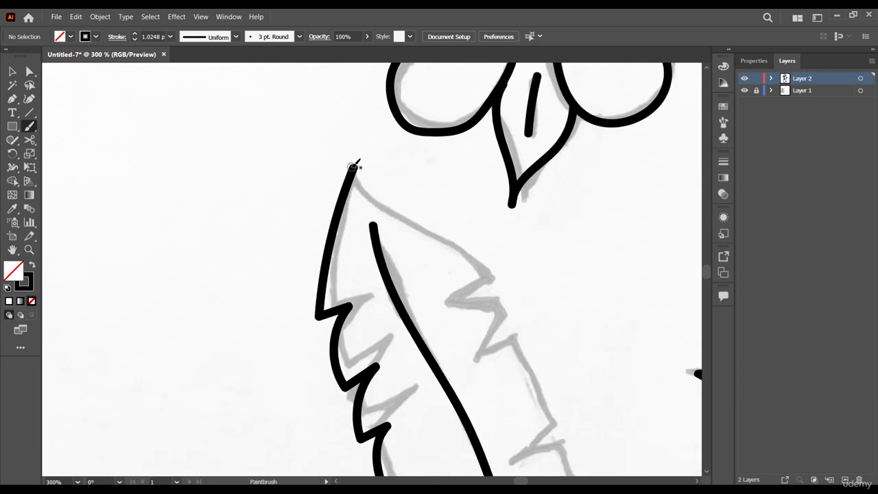
mouse_move(353, 168)
mouse_down()
mouse_move(366, 192)
mouse_move(447, 232)
mouse_move(476, 259)
mouse_up()
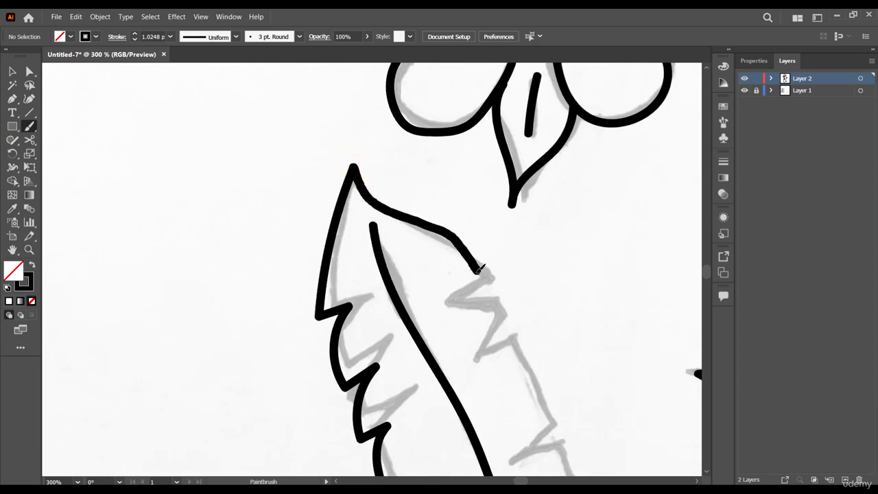
mouse_move(458, 299)
mouse_down()
mouse_move(501, 293)
mouse_move(509, 312)
mouse_move(490, 342)
mouse_move(517, 329)
mouse_move(557, 419)
mouse_move(523, 446)
mouse_up()
scroll(455, 354, down, 4)
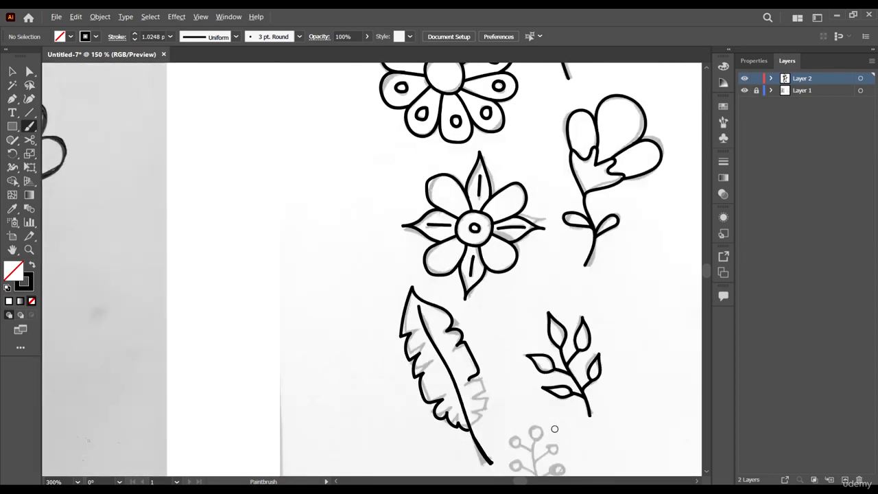
scroll(509, 309, down, 1)
scroll(470, 293, up, 2)
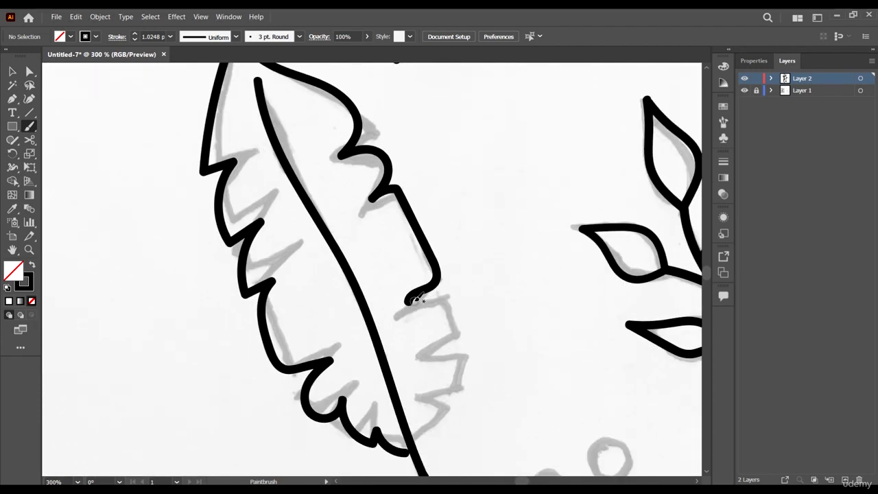
key(ctrl+z)
Trace the feather's whole jagged right edge in one Paintbrush stroke from the tip down towards the shaft
scroll(386, 176, up, 3)
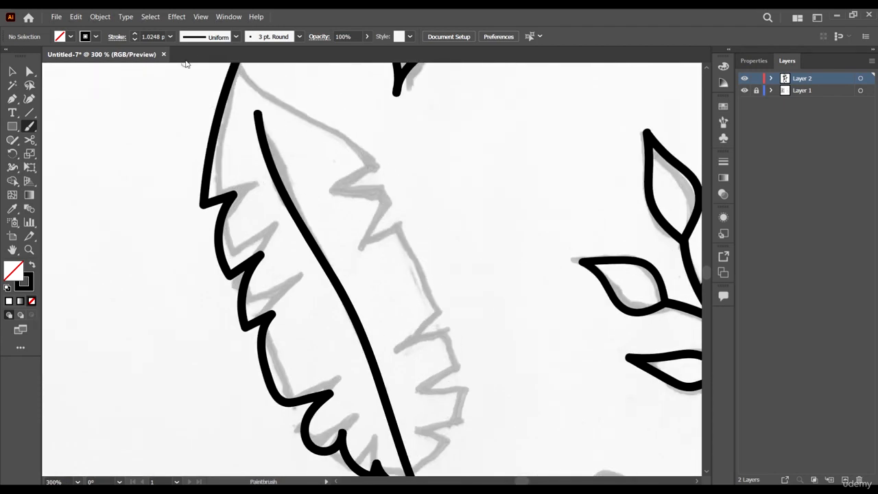
scroll(247, 96, down, 1)
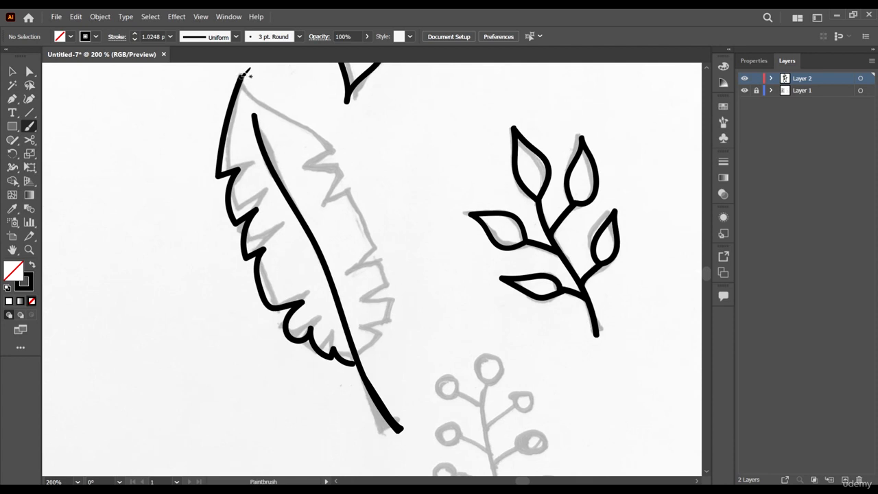
mouse_move(241, 75)
mouse_down()
mouse_move(265, 103)
mouse_move(342, 143)
mouse_up()
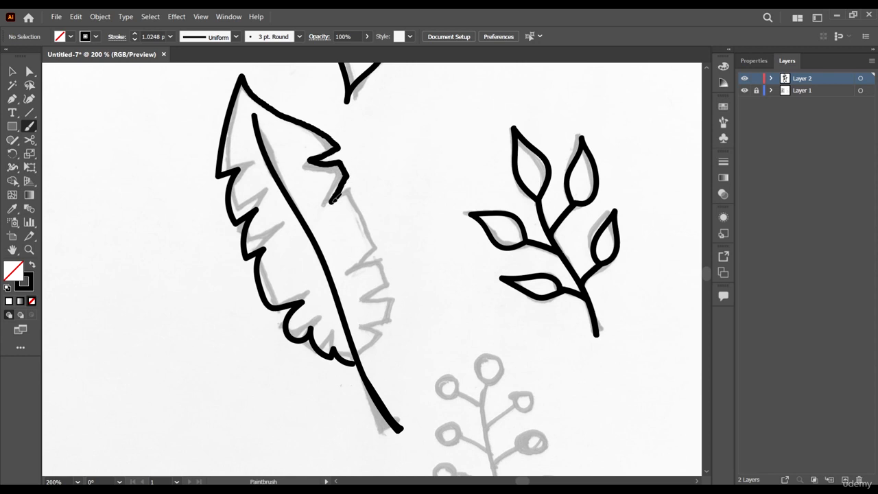
drag(354, 190, 383, 242)
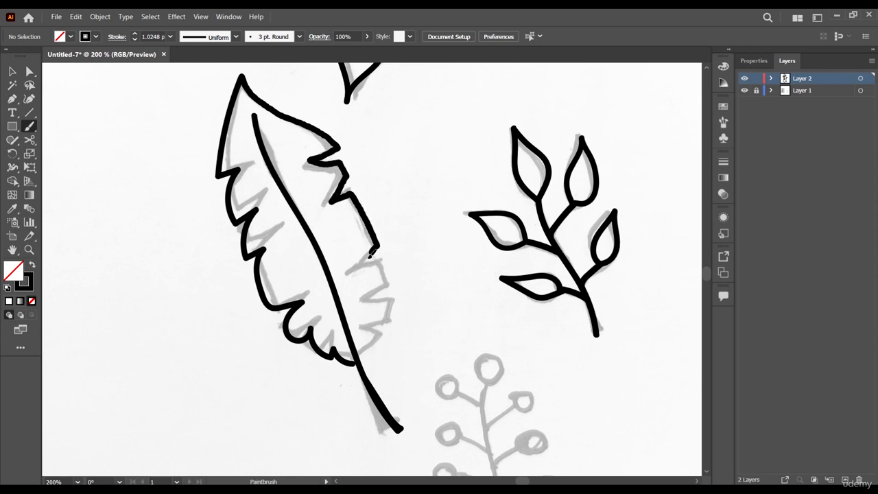
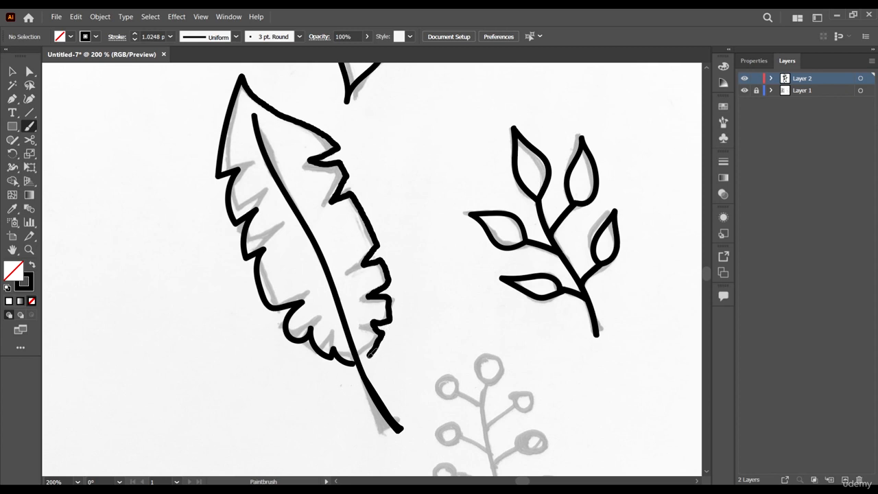
drag(365, 357, 365, 358)
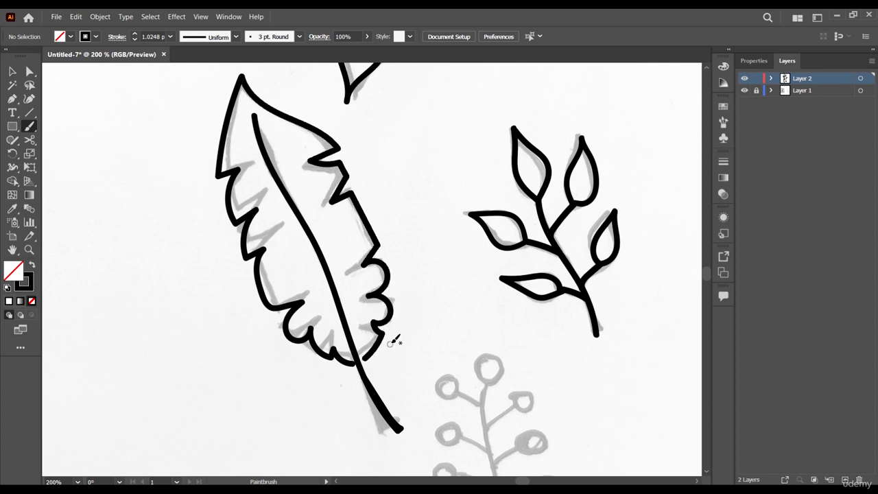
scroll(406, 316, down, 1)
Move the lower end point of the feather's right edge onto the shaft and adjust its handle for a smooth curve
scroll(405, 318, up, 4)
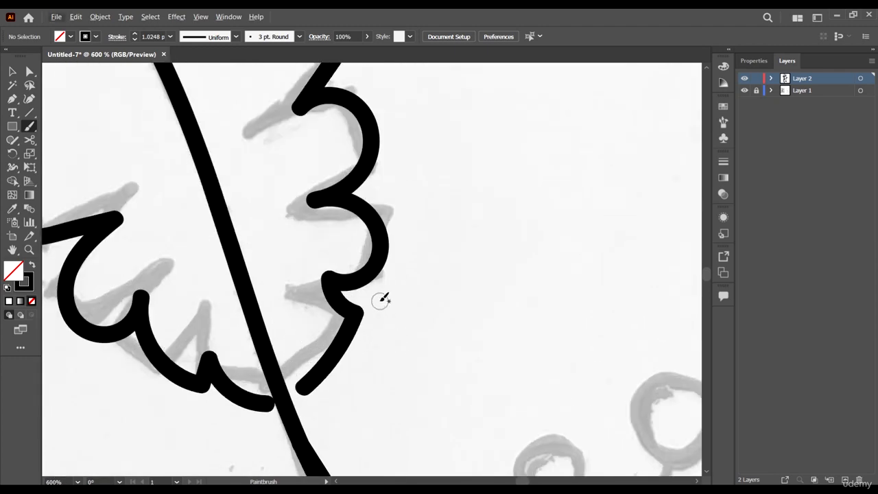
click(29, 71)
scroll(310, 347, up, 3)
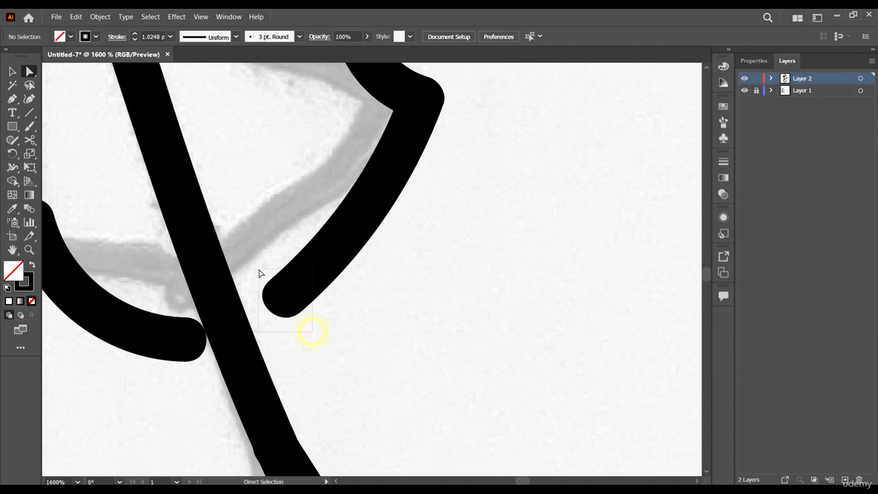
drag(259, 273, 260, 271)
drag(284, 298, 238, 330)
drag(302, 279, 308, 286)
click(238, 328)
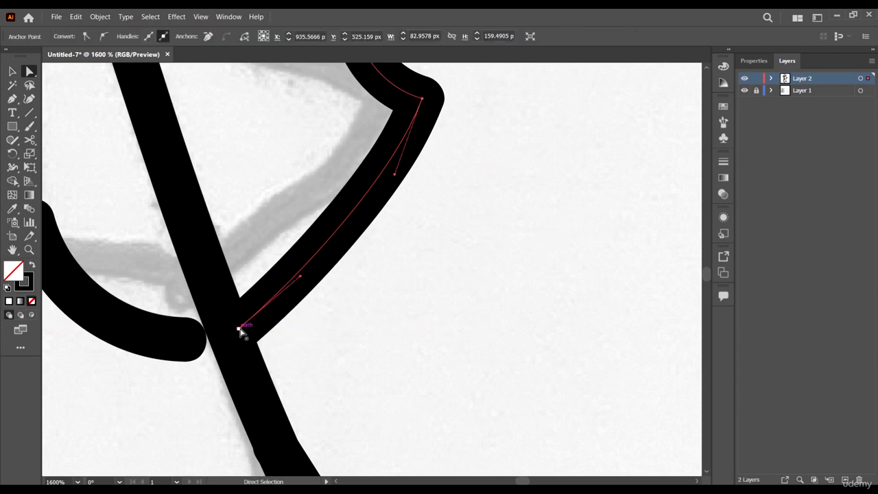
drag(308, 286, 314, 291)
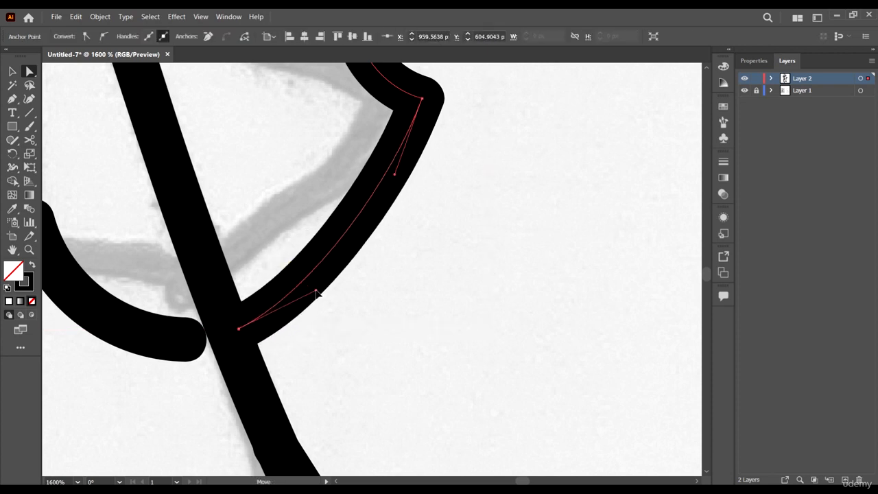
Move the lower end point of the feather's left edge onto the shaft, adjust its handle to curve smoothly, and deselect the path
scroll(322, 284, down, 1)
click(221, 329)
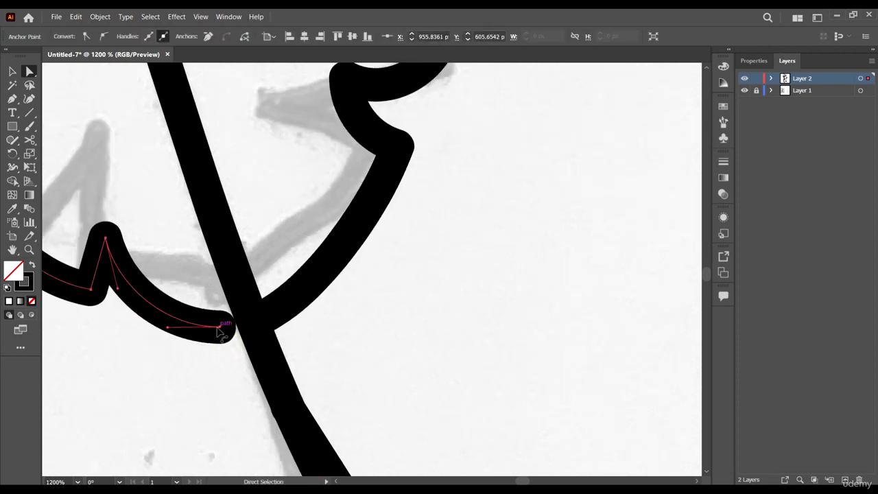
mouse_move(227, 326)
mouse_down()
mouse_move(253, 324)
mouse_move(196, 346)
mouse_up()
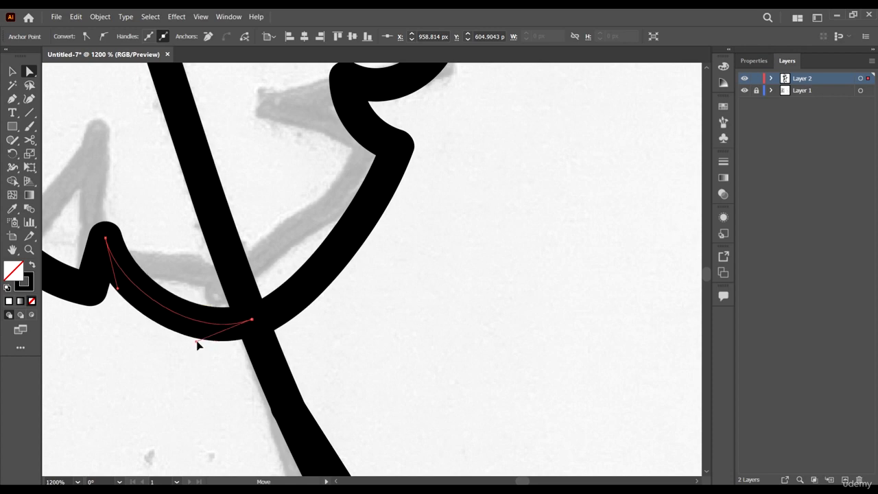
scroll(282, 295, down, 4)
scroll(289, 273, down, 3)
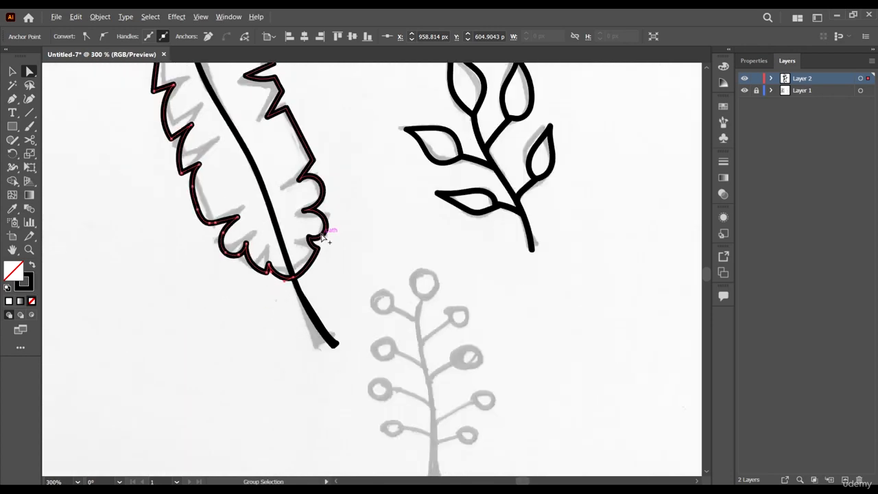
scroll(289, 273, up, 1)
click(12, 72)
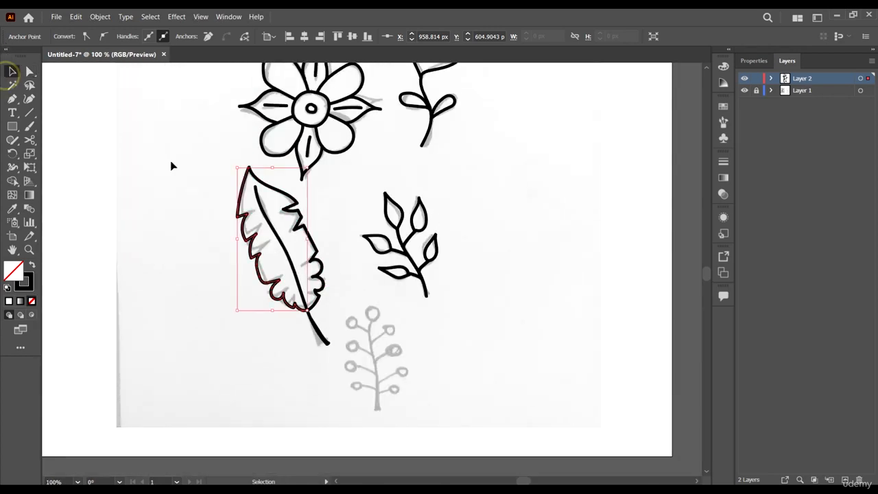
click(161, 170)
scroll(433, 272, up, 1)
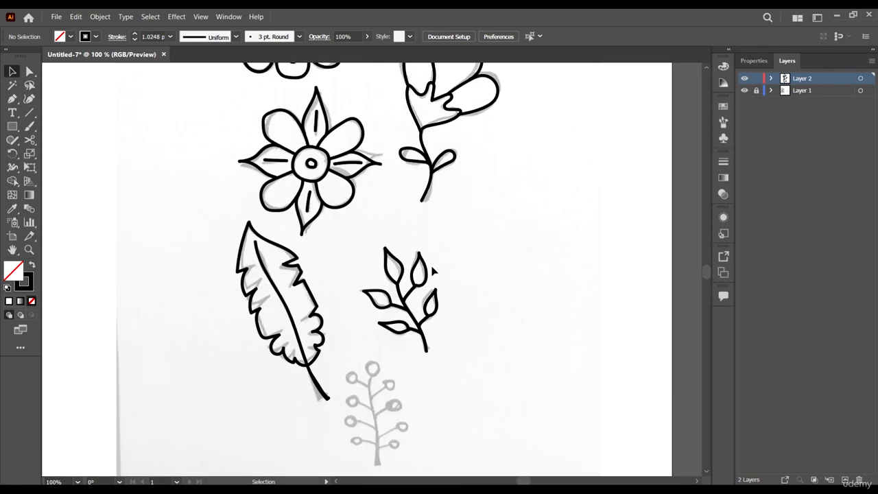
Examine all the traced elements across the whole artboard with Layer 1 hidden, and show Layer 1 again
click(744, 90)
scroll(381, 288, down, 4)
scroll(381, 288, up, 3)
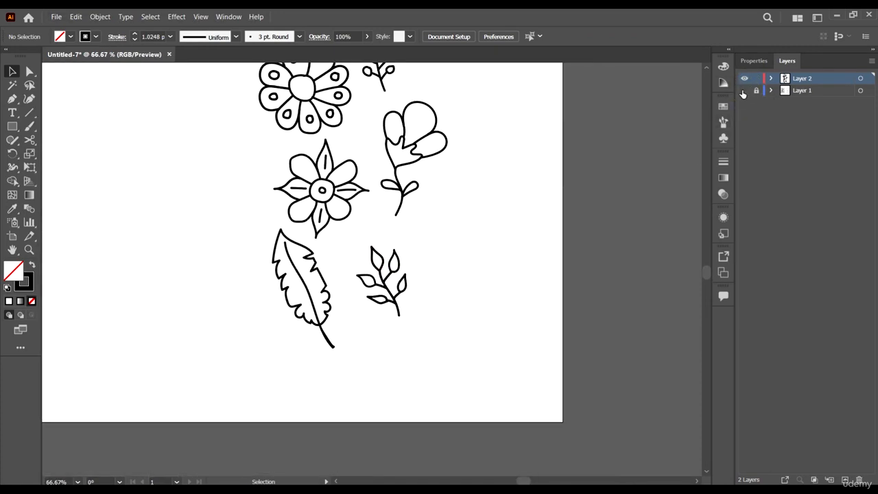
scroll(403, 268, up, 2)
scroll(402, 226, down, 2)
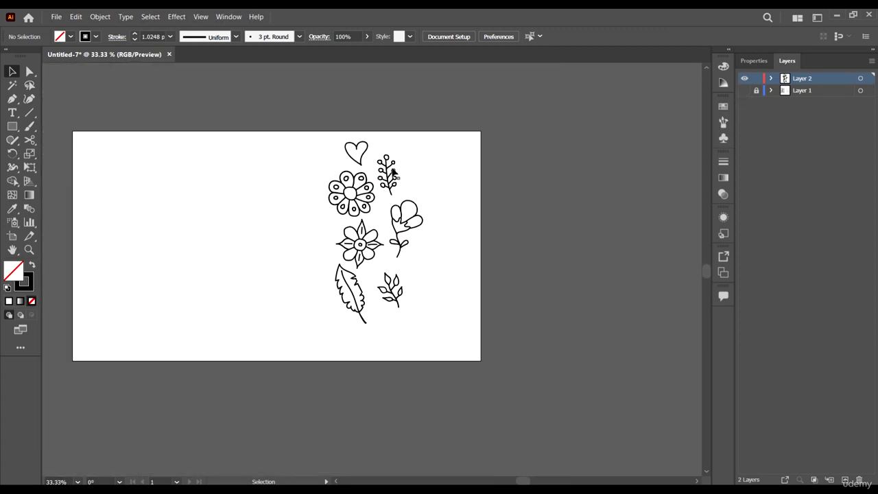
scroll(321, 143, up, 2)
scroll(306, 128, down, 3)
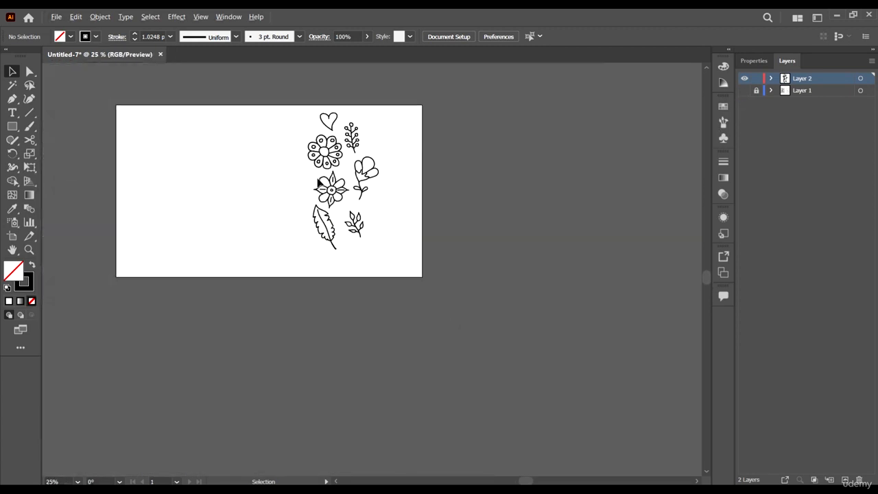
scroll(306, 127, up, 1)
drag(302, 121, 457, 284)
click(505, 282)
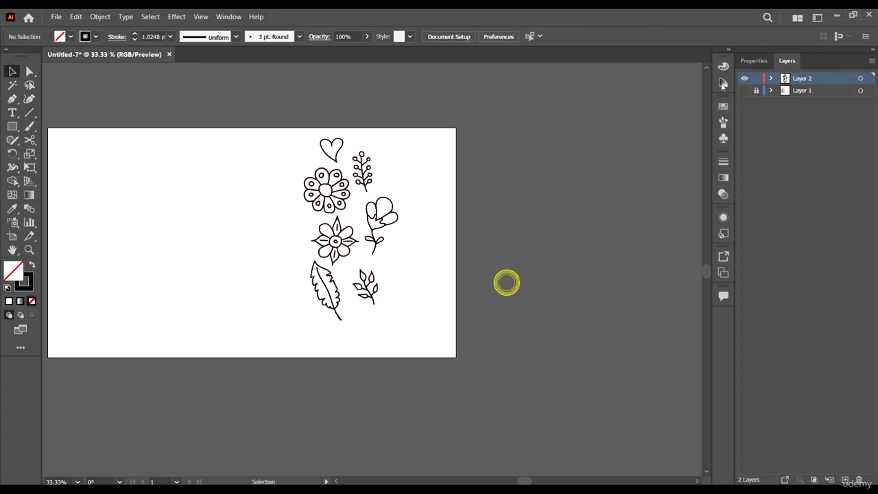
scroll(238, 267, left, 2)
scroll(238, 267, up, 1)
scroll(426, 255, left, 2)
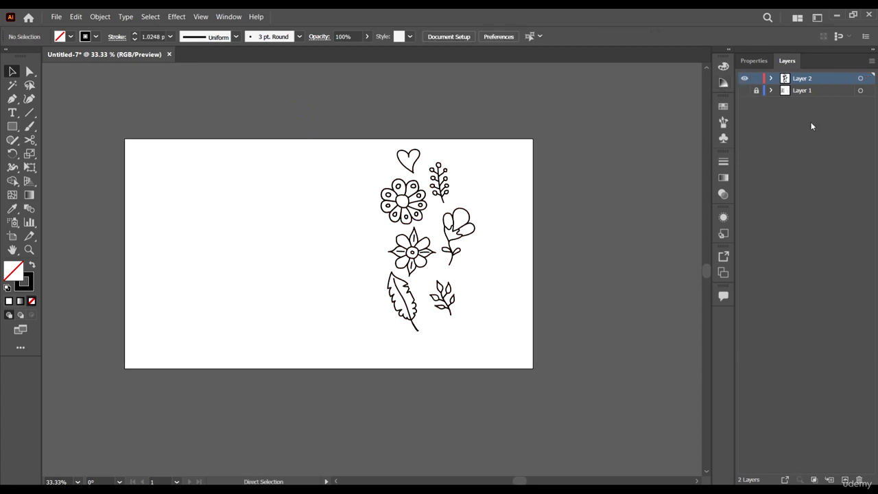
click(744, 91)
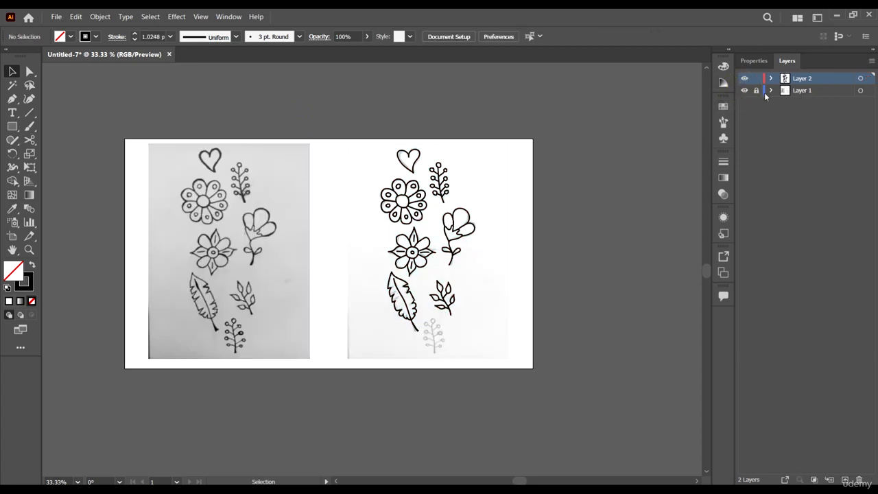
Unlock Layer 1 and select the original grey sketch photo on the artboard
click(238, 224)
scroll(220, 205, left, 1)
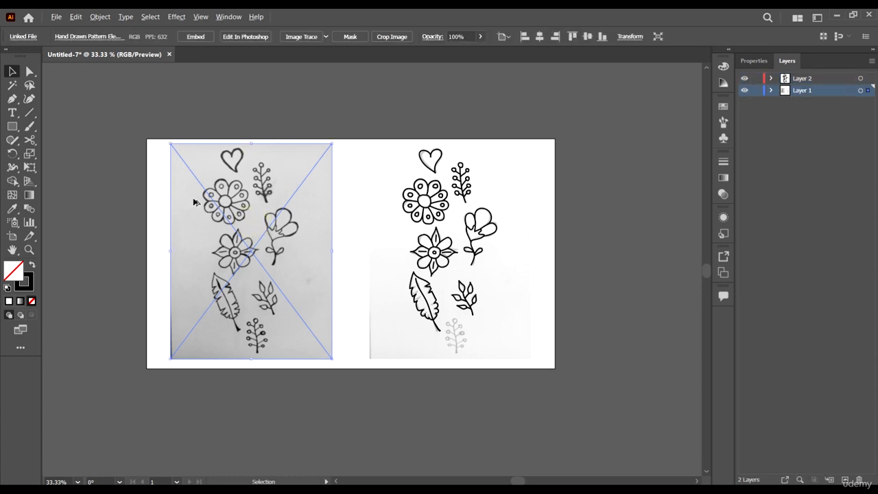
scroll(192, 204, up, 1)
scroll(194, 199, right, 1)
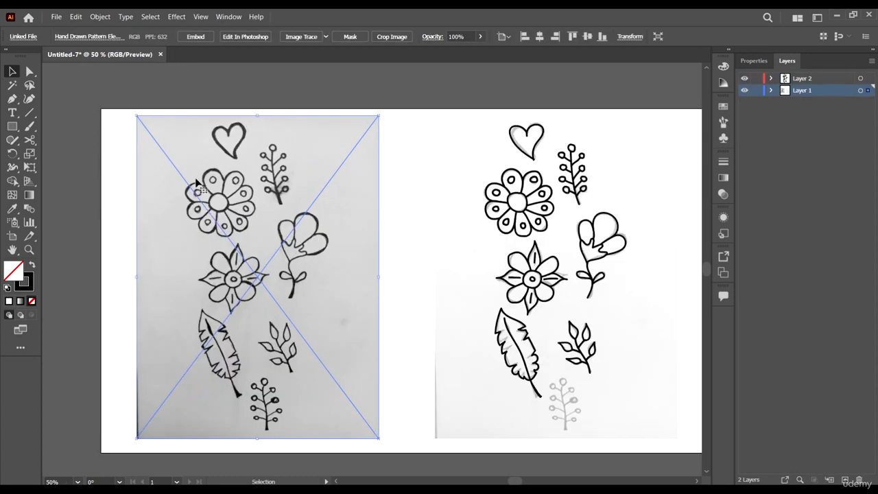
scroll(183, 137, up, 1)
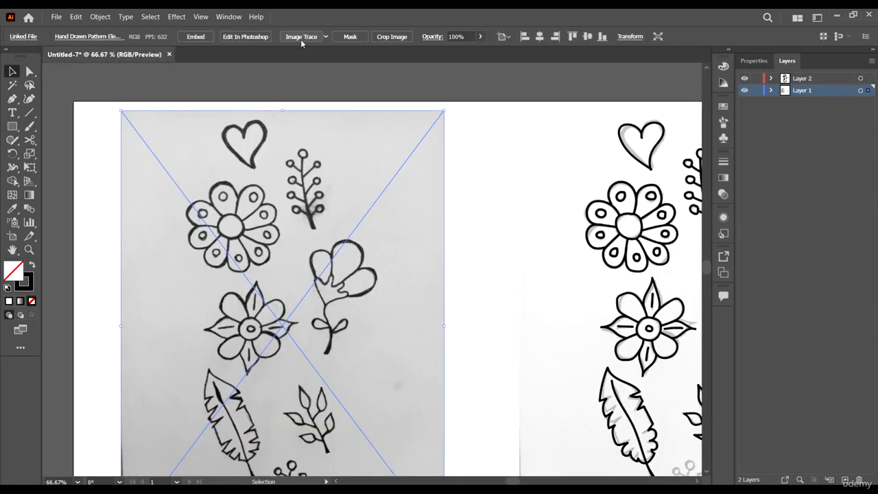
scroll(282, 172, down, 1)
click(432, 163)
scroll(337, 184, right, 1)
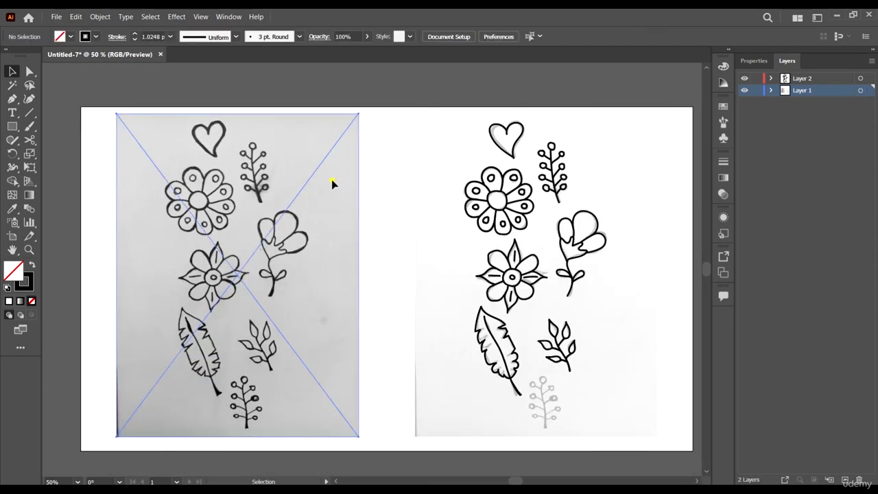
click(332, 181)
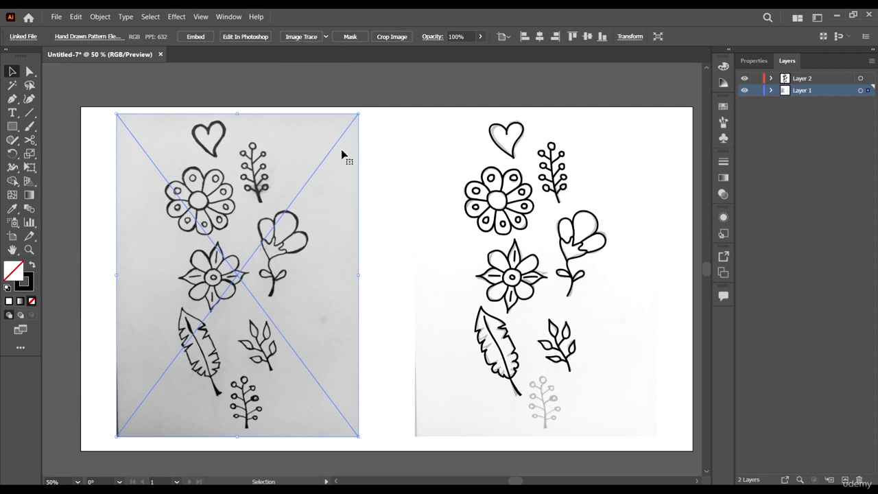
click(382, 124)
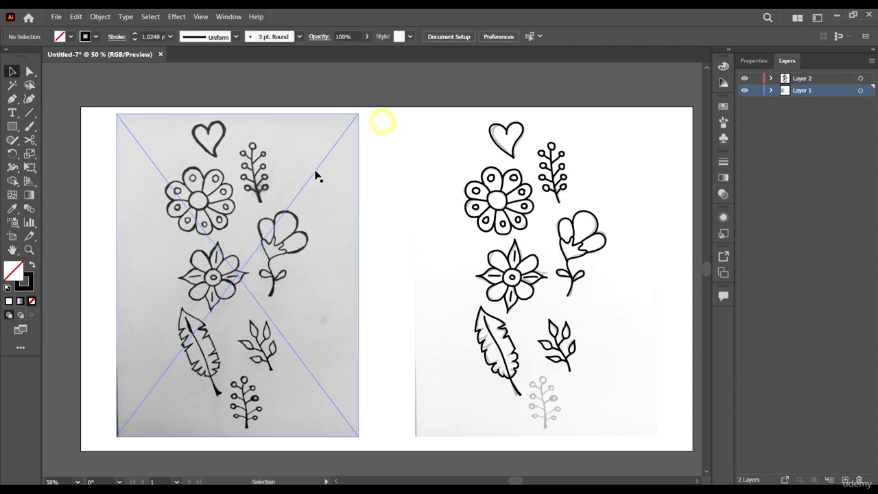
click(304, 174)
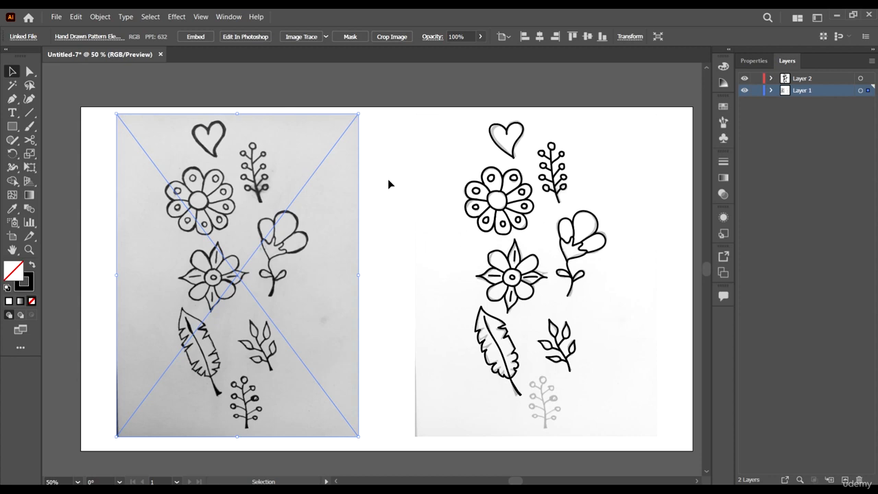
Image-trace the selected sketch photo with the default preset, agreeing to process the large image
click(75, 16)
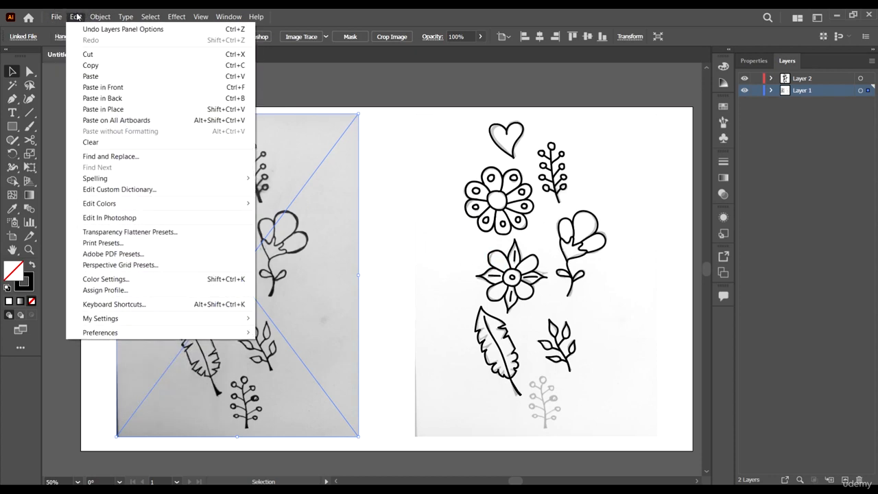
mouse_move(94, 16)
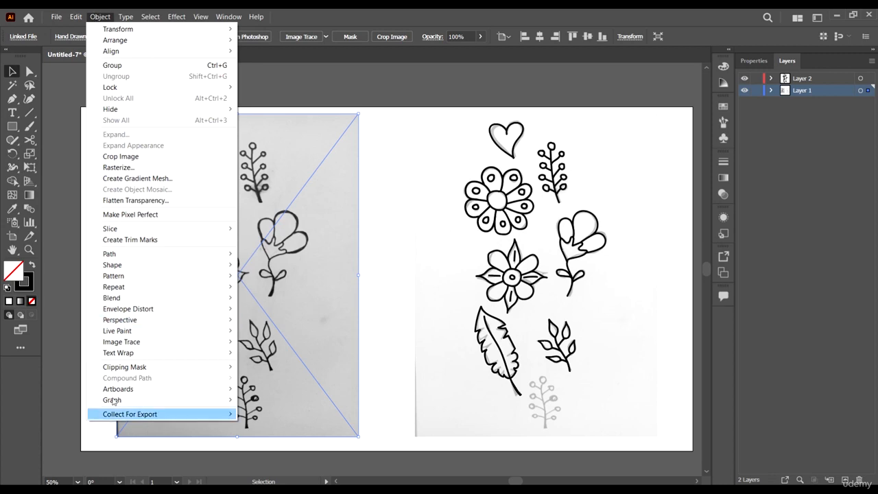
mouse_move(147, 340)
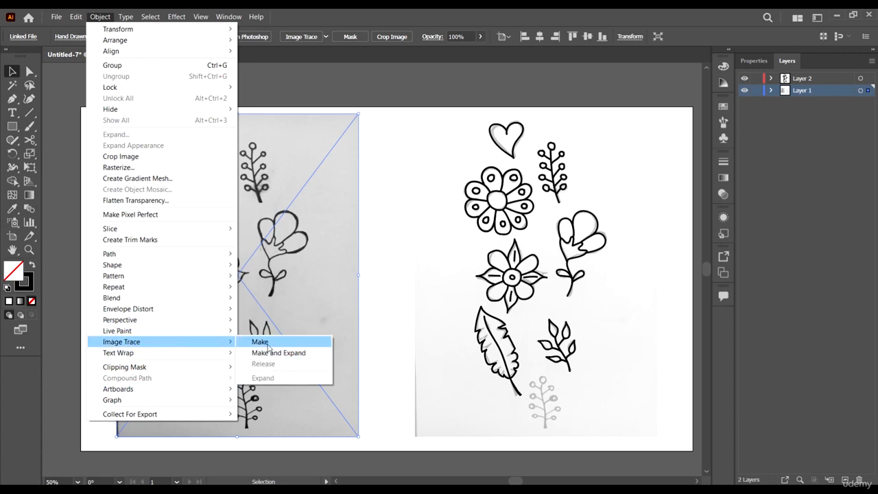
click(261, 342)
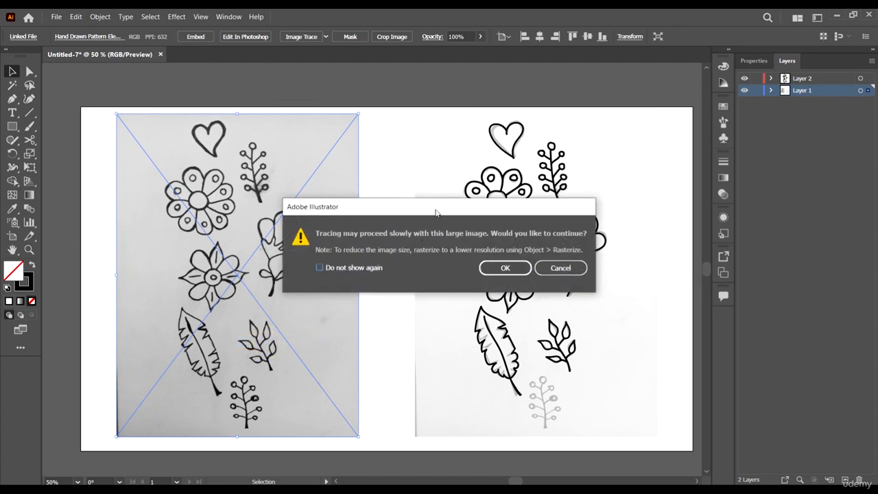
drag(436, 212, 455, 174)
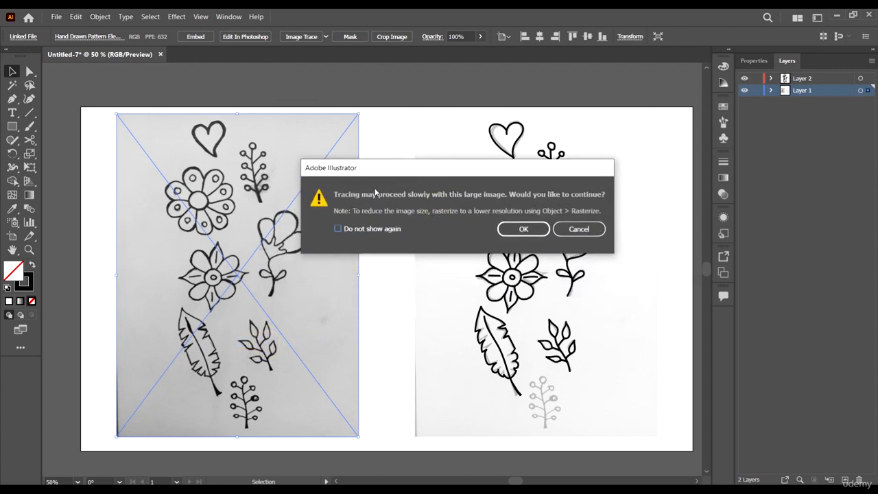
click(523, 231)
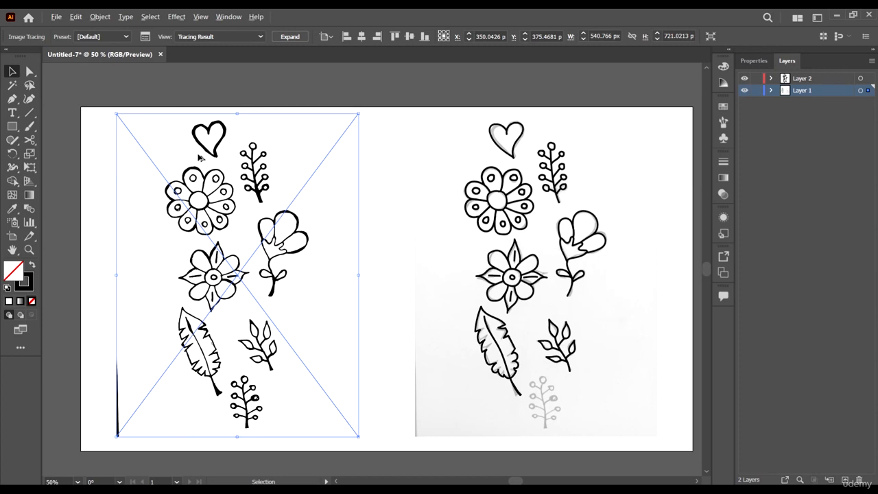
Examine the traced berry sprig and tulip-like flower up close, and undo the image trace
scroll(200, 143, up, 3)
scroll(394, 172, up, 2)
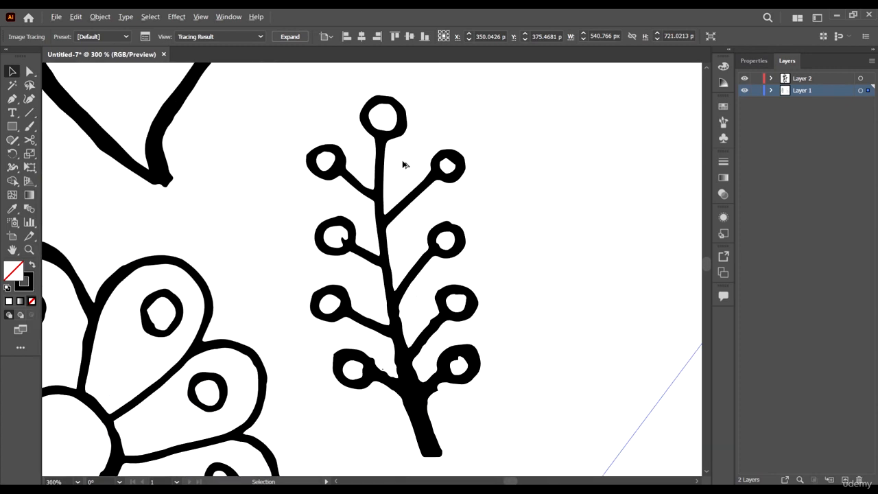
scroll(404, 165, down, 4)
scroll(382, 199, down, 1)
scroll(366, 204, up, 3)
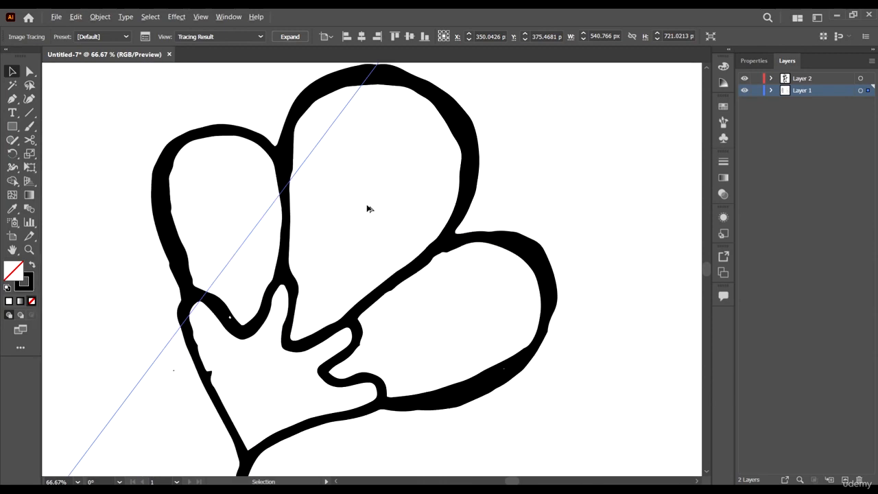
scroll(366, 196, down, 4)
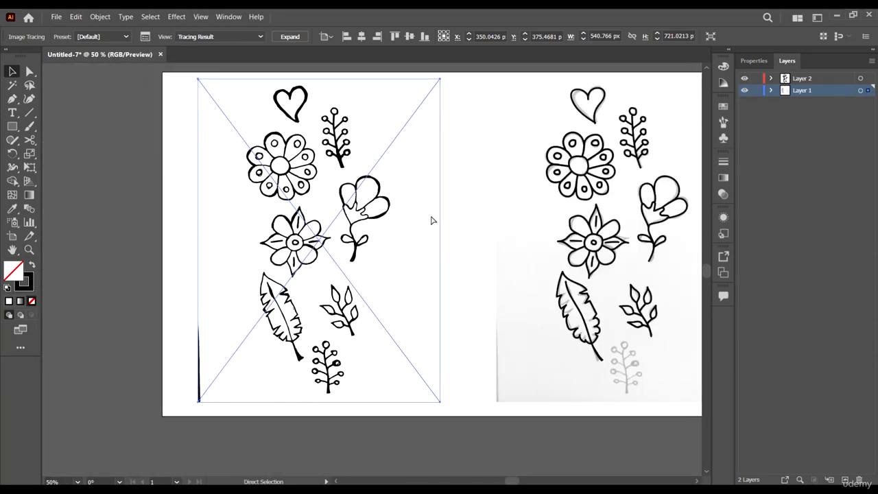
key(ctrl+z)
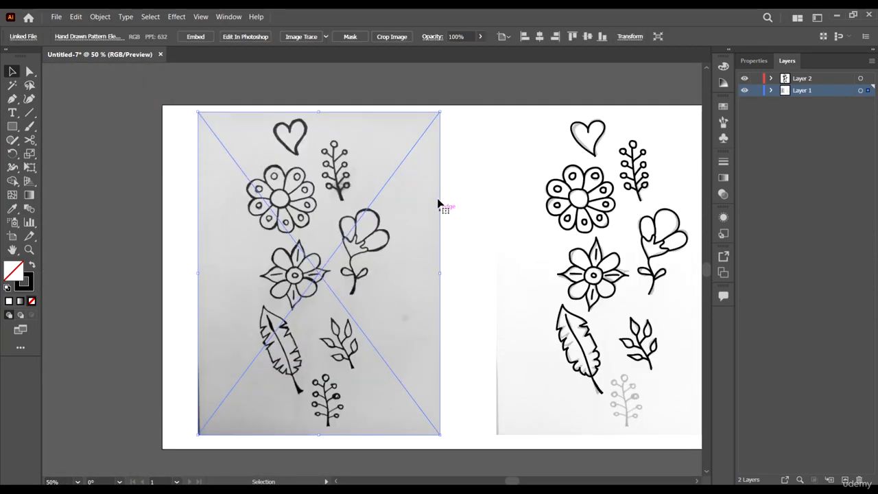
click(228, 16)
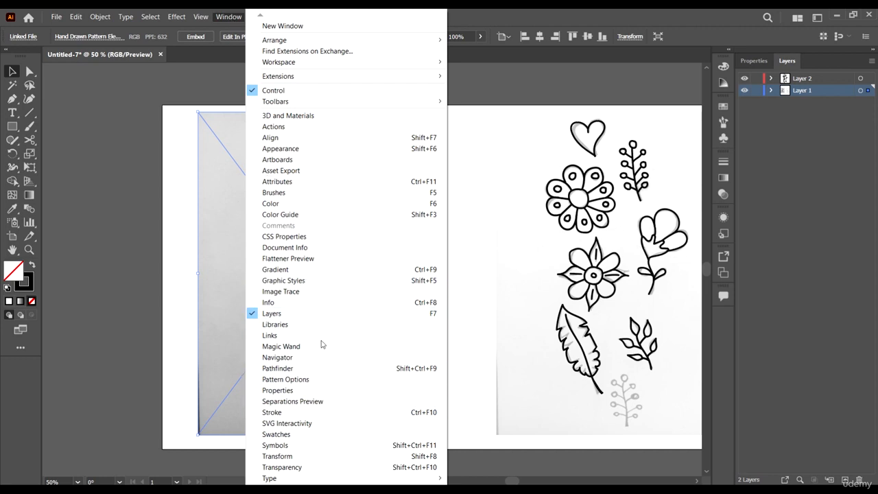
scroll(346, 247, down, 7)
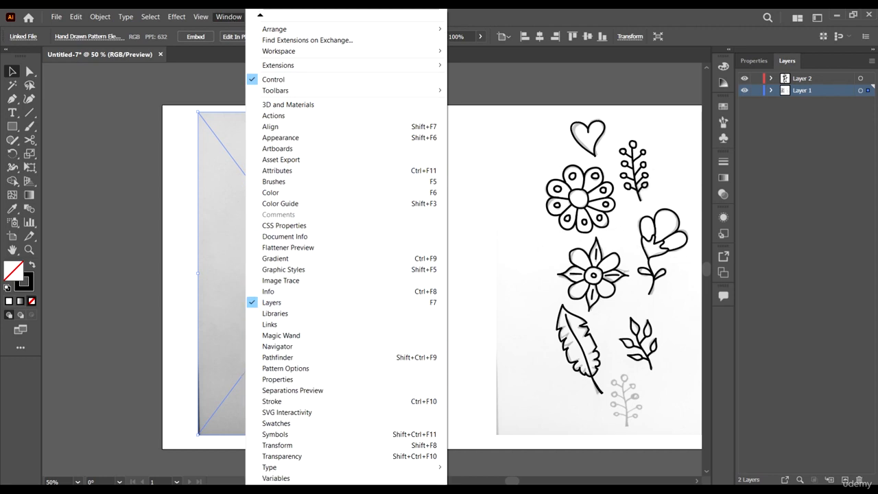
scroll(280, 415, down, 1)
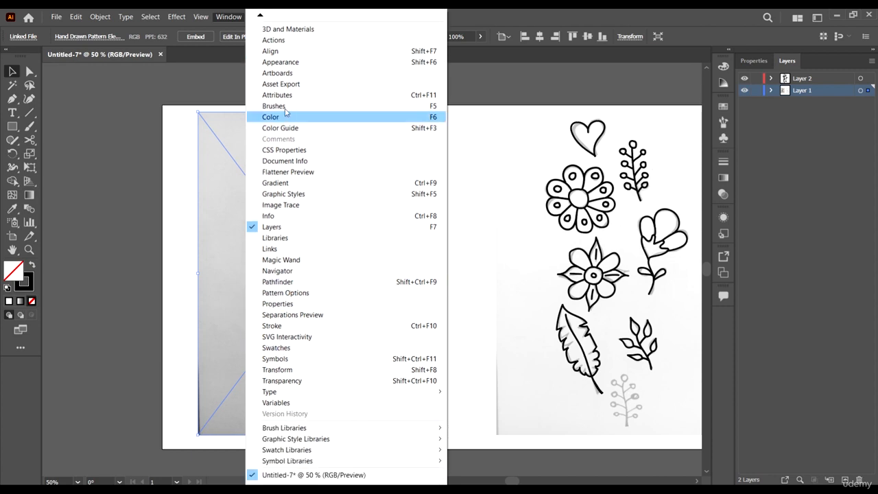
click(258, 17)
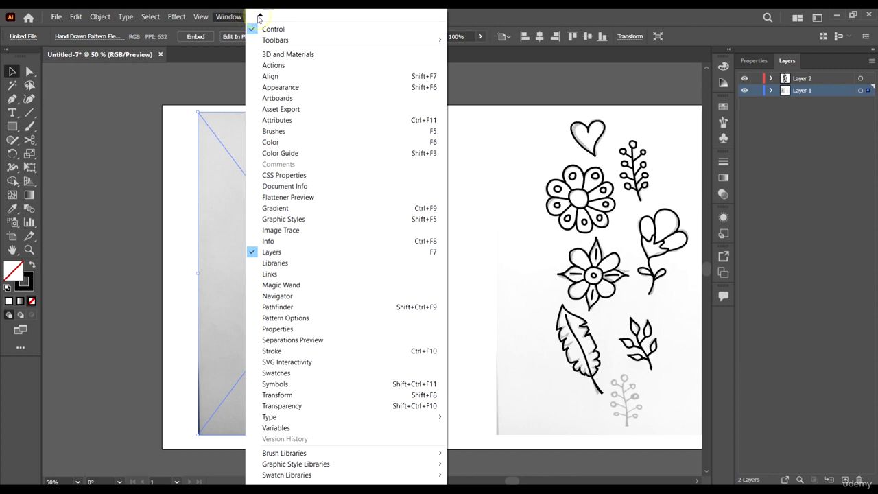
click(258, 17)
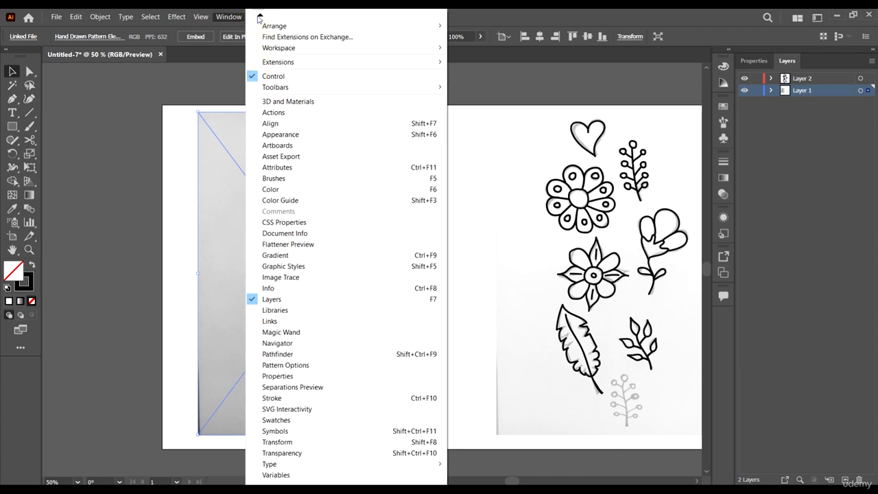
click(259, 17)
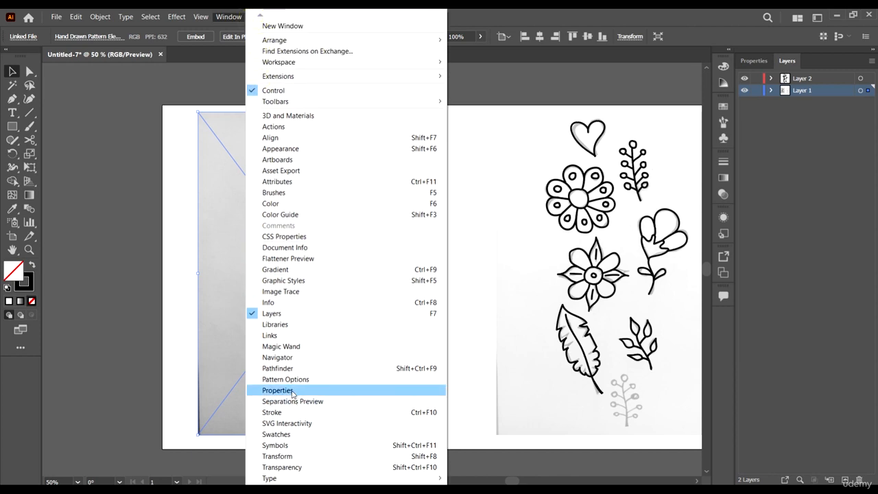
mouse_move(261, 483)
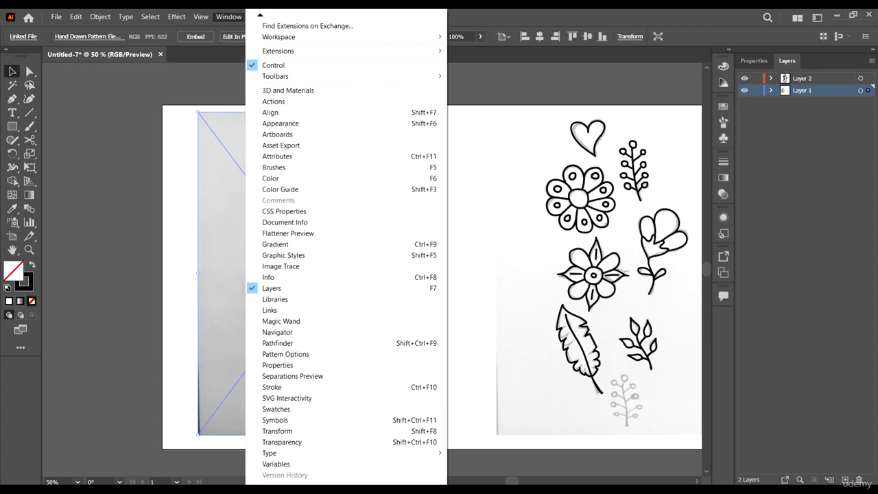
click(561, 9)
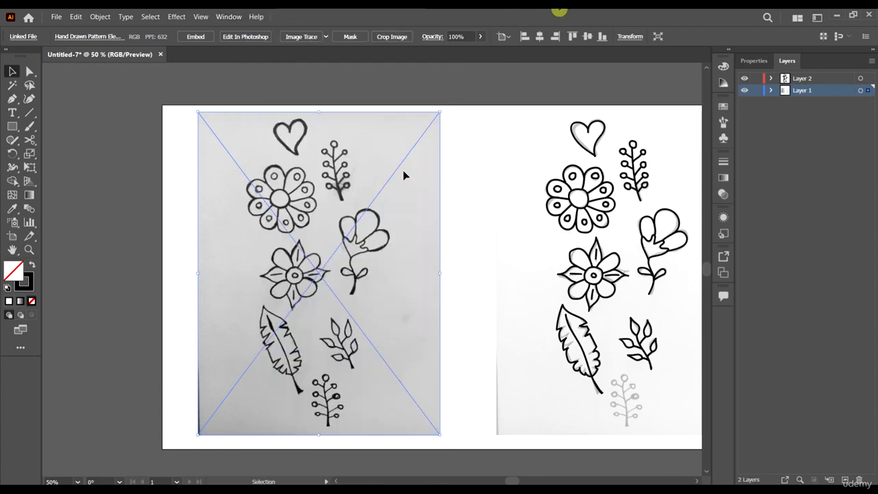
Apply Image Trace to the grey sketch photo and open its detailed tracing settings beside the traced image
click(332, 245)
click(306, 37)
click(523, 230)
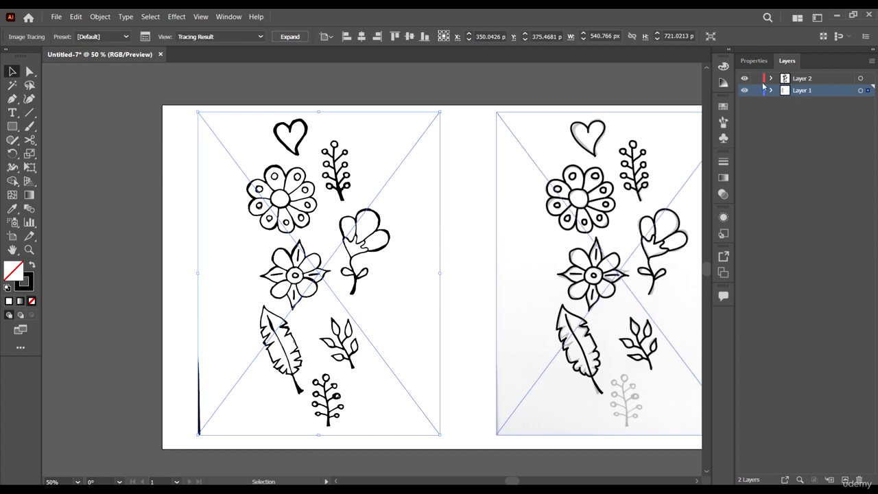
click(744, 60)
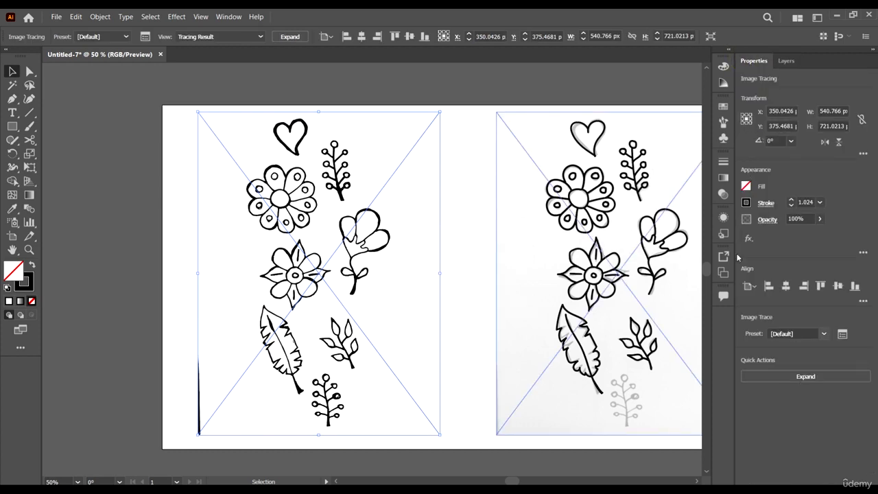
click(842, 334)
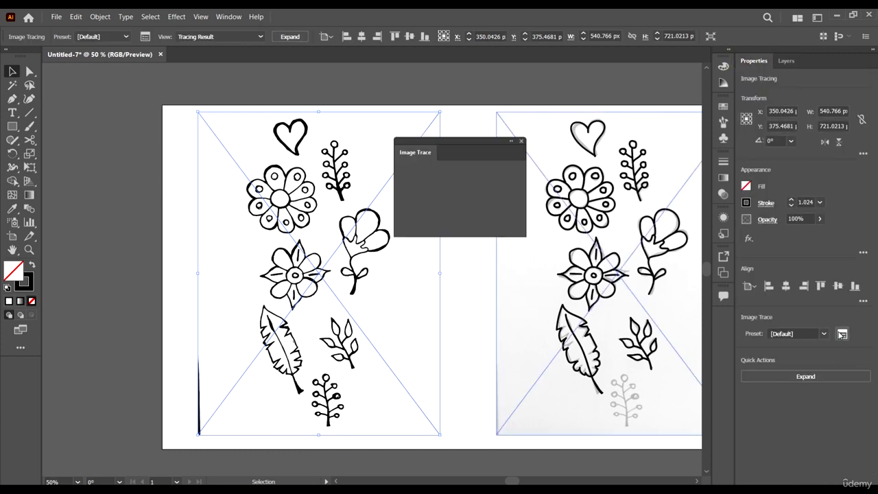
mouse_move(455, 151)
mouse_down()
mouse_move(575, 116)
mouse_move(664, 70)
mouse_move(651, 93)
mouse_up()
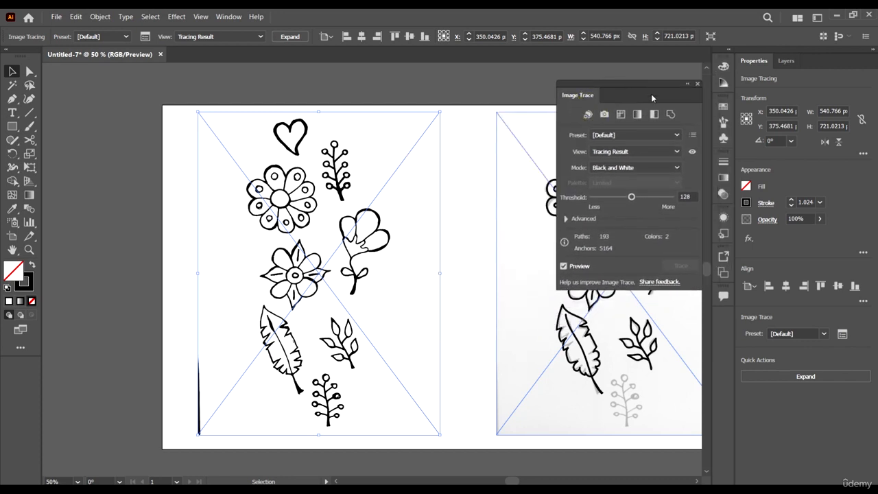
Examine the line quality of the traced flowers, sprigs and heart at close and full view
scroll(256, 235, right, 1)
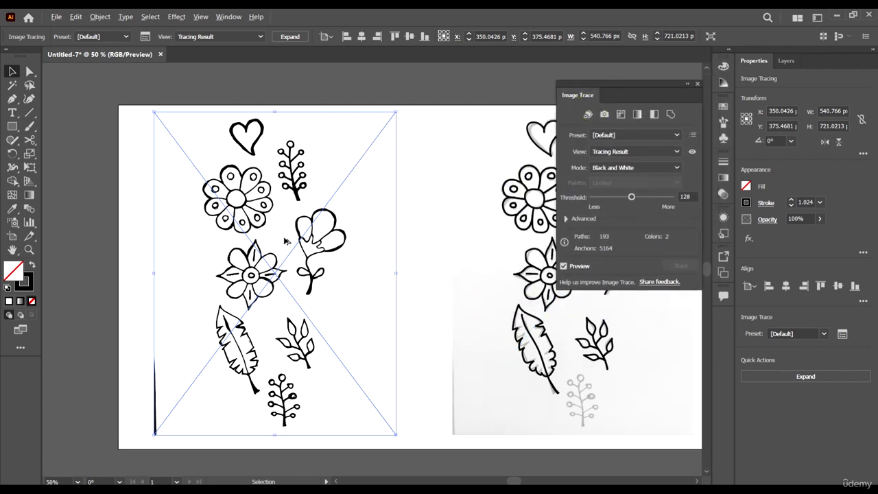
scroll(285, 240, up, 3)
scroll(354, 236, up, 4)
scroll(353, 235, down, 5)
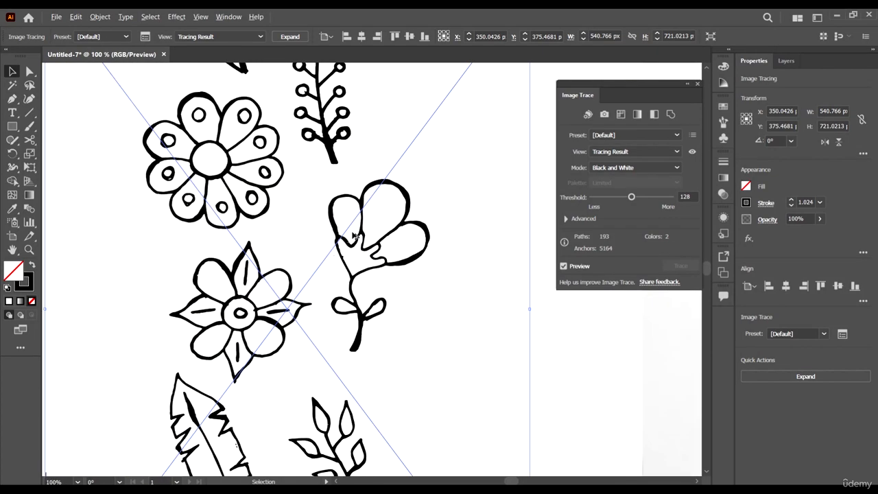
scroll(354, 235, down, 3)
scroll(343, 275, up, 2)
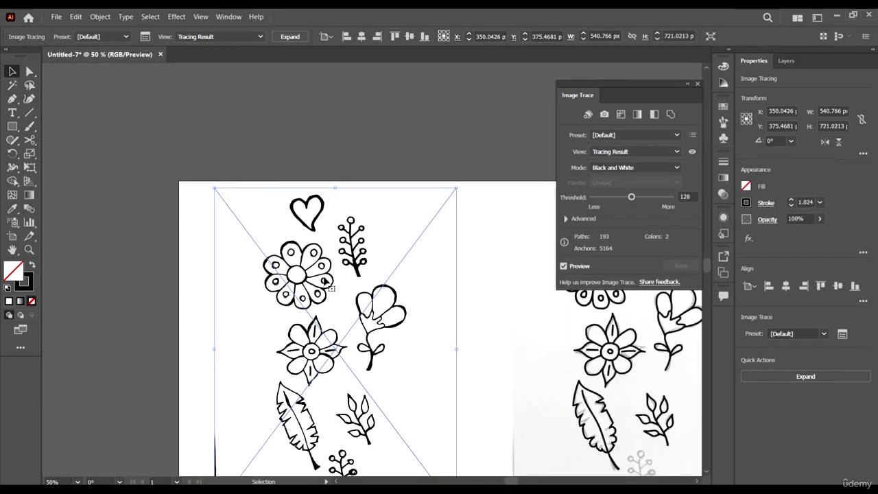
scroll(299, 277, down, 1)
scroll(299, 277, right, 1)
scroll(265, 110, up, 1)
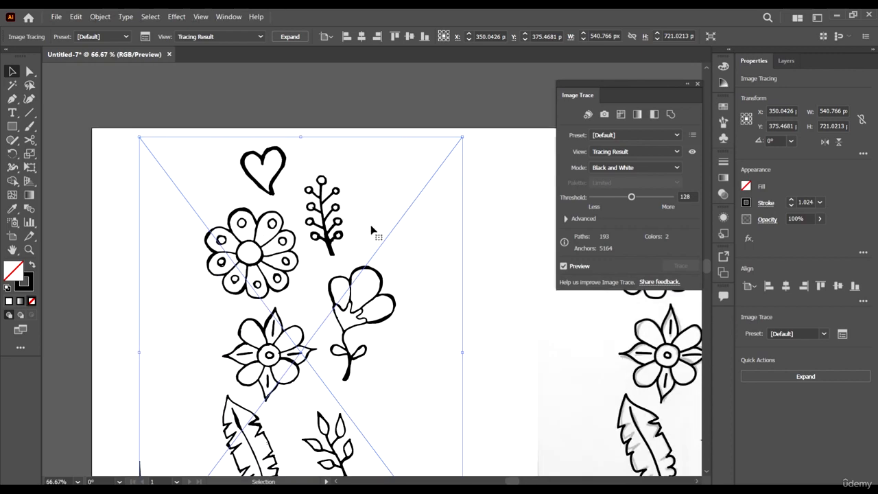
Move the traced image off the artboard to its left side and place the Image Trace settings beside it
scroll(456, 230, down, 3)
drag(429, 245, 241, 248)
mouse_move(293, 304)
mouse_down()
mouse_move(306, 276)
mouse_move(266, 273)
mouse_up()
drag(299, 246, 299, 246)
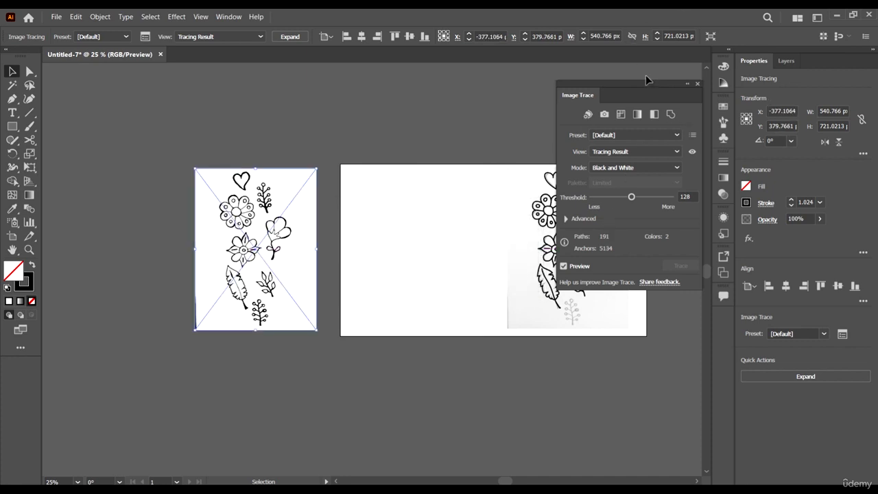
mouse_move(643, 86)
mouse_down()
mouse_move(534, 102)
mouse_move(173, 104)
mouse_move(418, 137)
mouse_up()
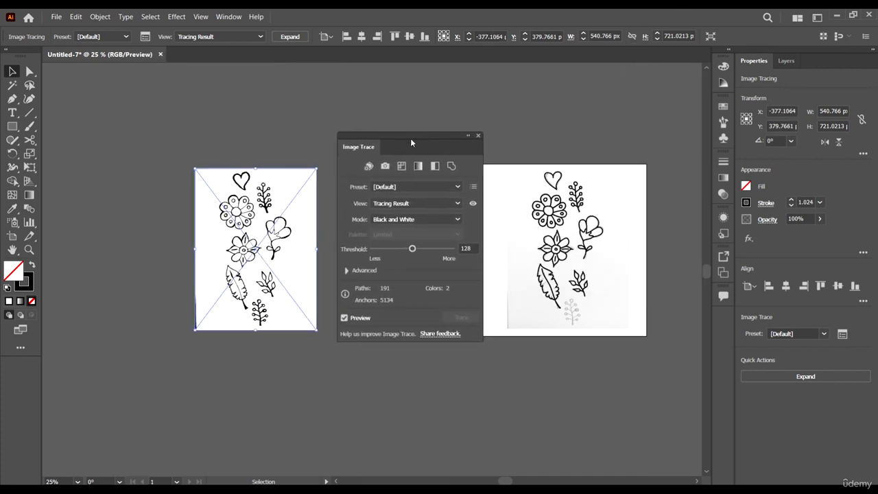
Review the available viewing options and colour modes in the Image Trace settings, keeping Tracing Result and Black and White
scroll(282, 153, up, 2)
scroll(280, 236, up, 1)
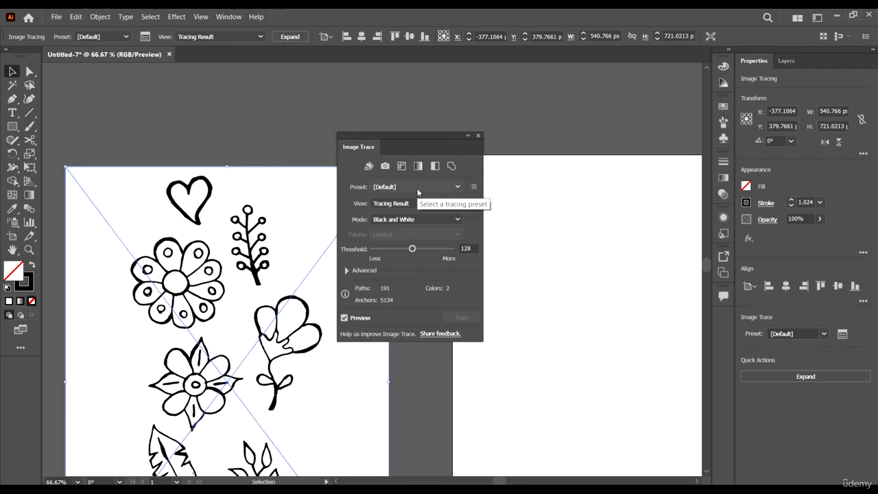
scroll(295, 226, right, 1)
click(404, 203)
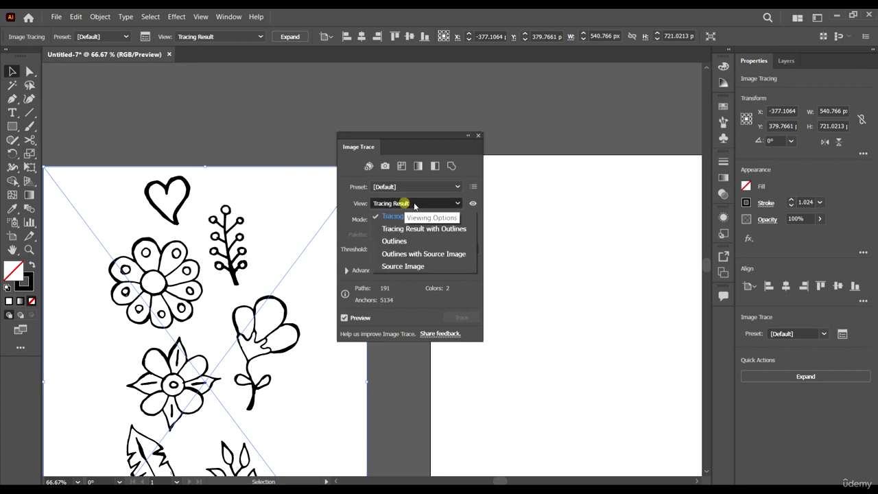
click(405, 203)
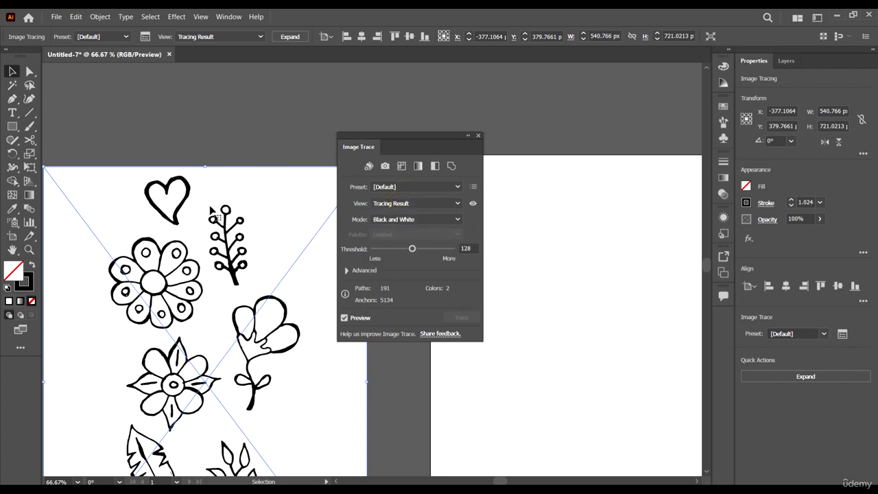
click(410, 220)
click(428, 218)
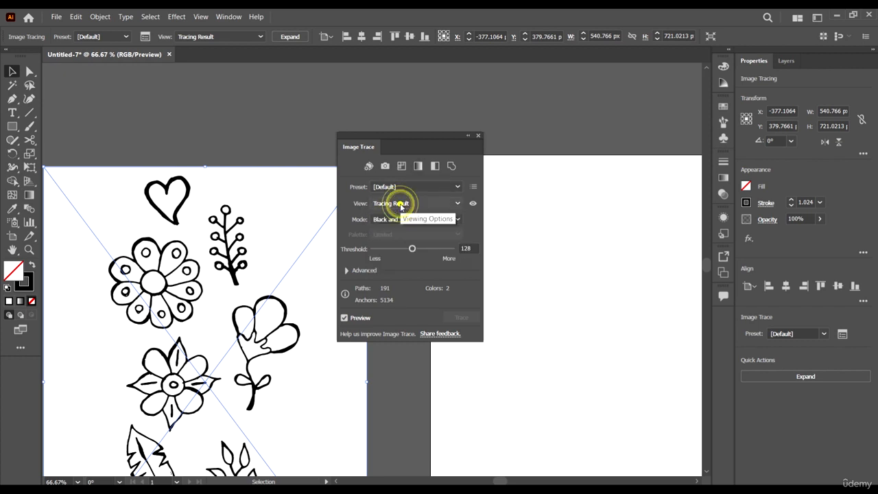
click(424, 219)
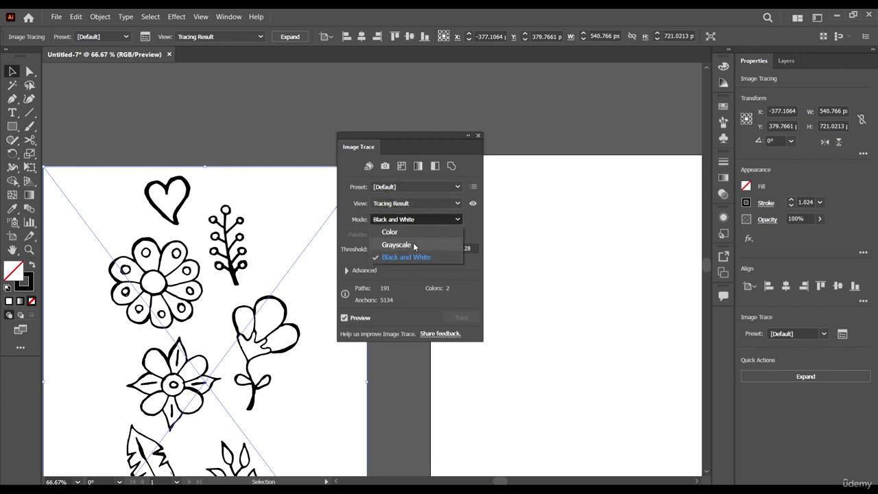
click(470, 168)
click(470, 168)
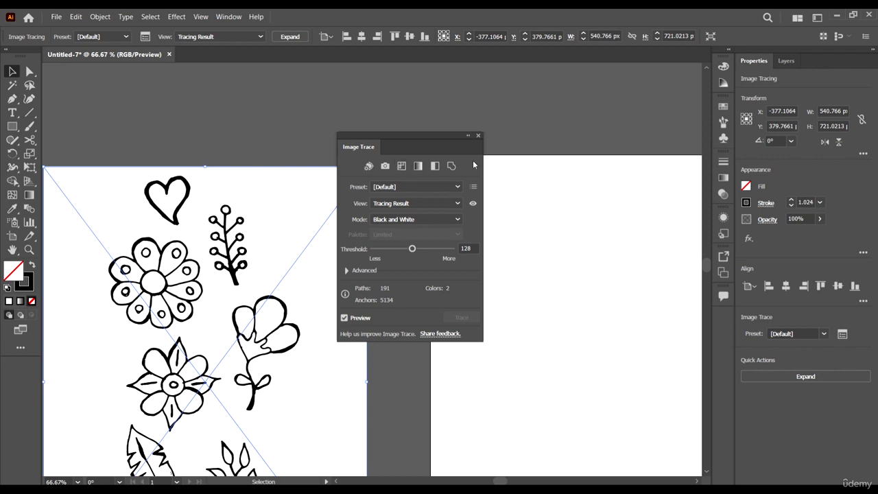
Move the Image Trace settings clear of the traced image and examine the traced heart, flowers and sprigs
drag(427, 142, 509, 138)
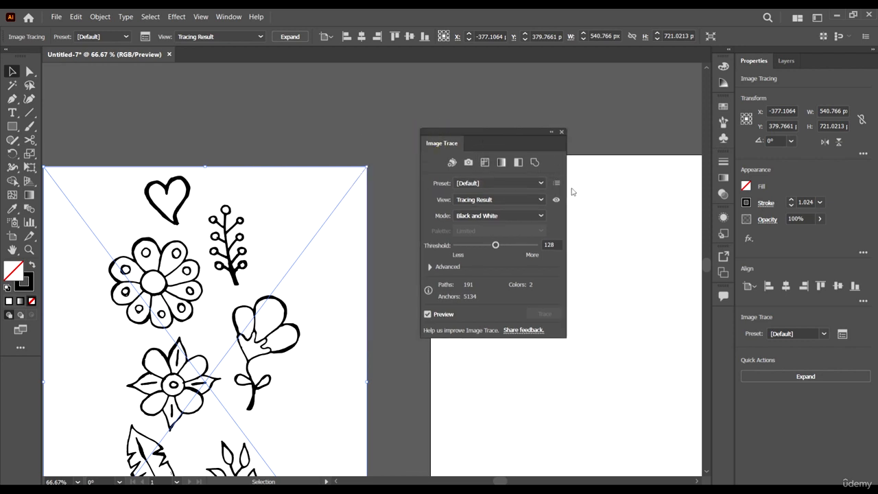
scroll(331, 225, down, 1)
scroll(337, 220, down, 1)
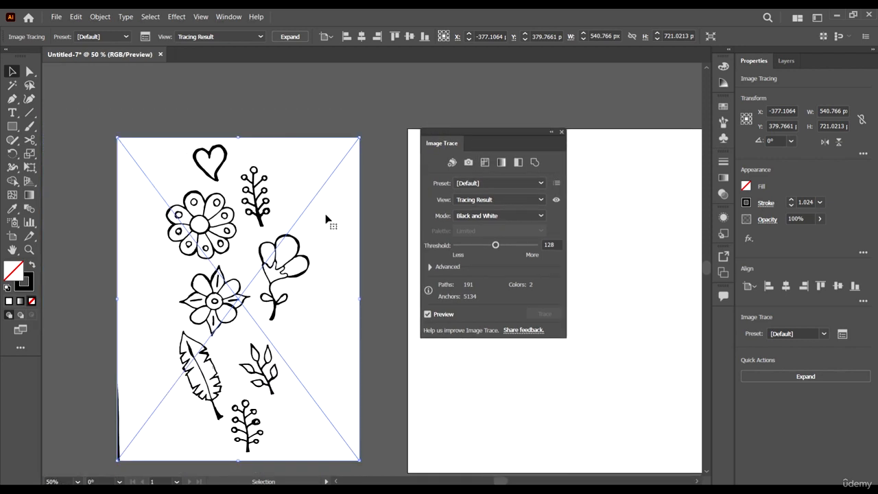
scroll(326, 214, up, 2)
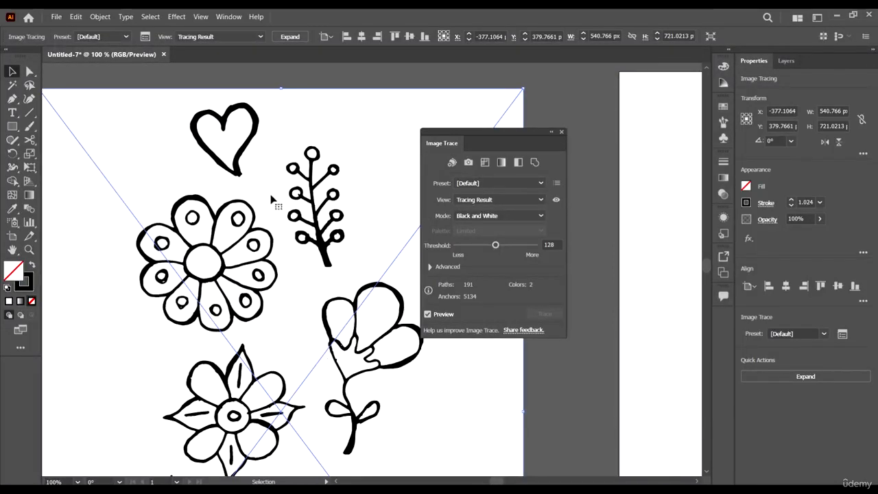
scroll(322, 186, up, 1)
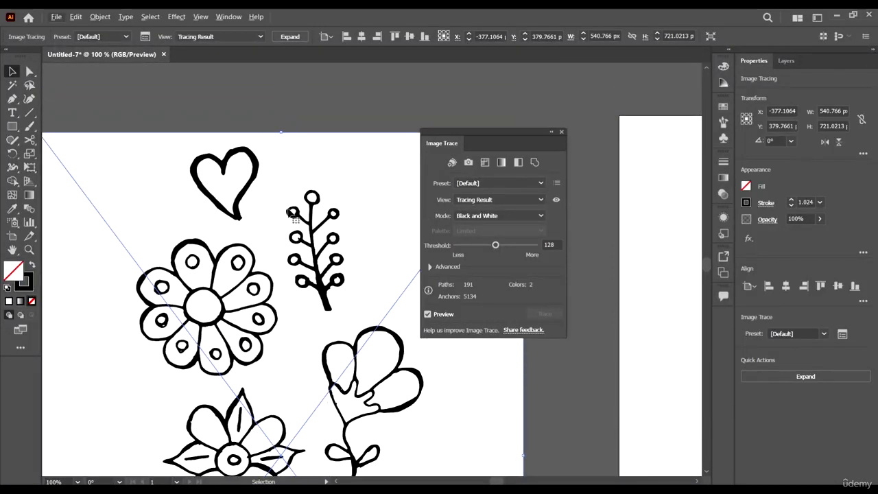
scroll(261, 206, down, 3)
scroll(229, 244, up, 2)
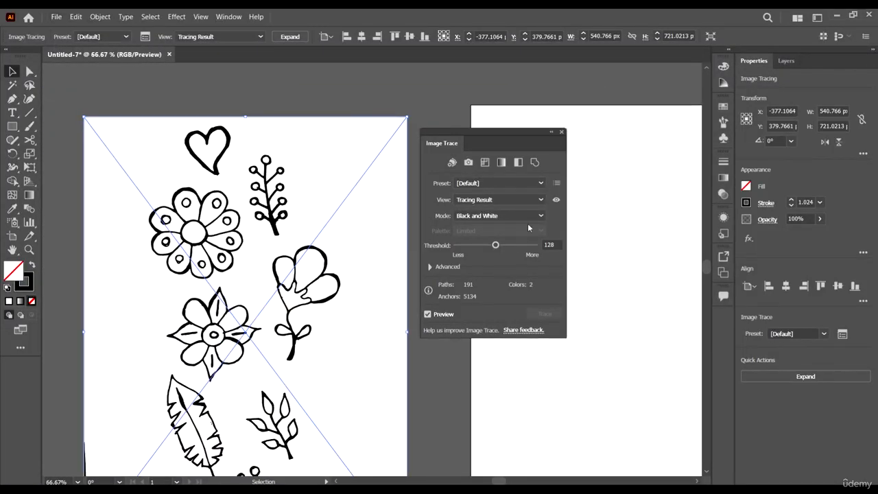
Expand the advanced tracing options, set Paths to 71%, and inspect the traced round flower
click(430, 267)
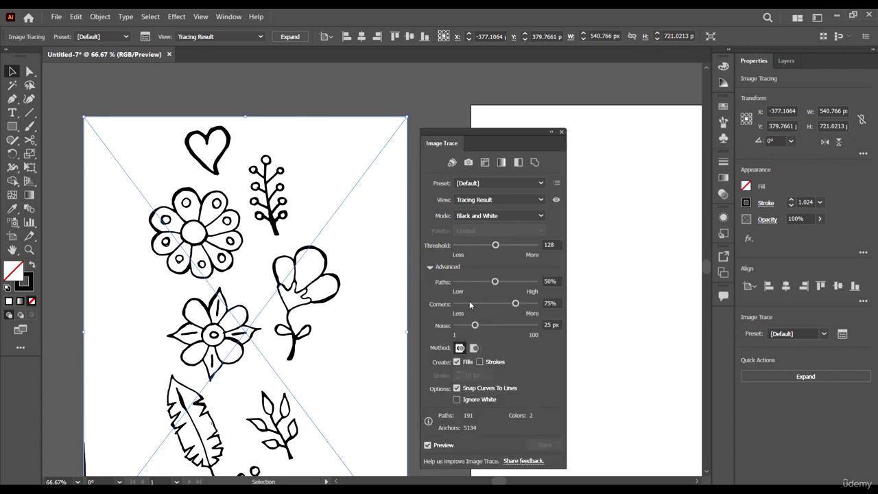
scroll(204, 141, up, 2)
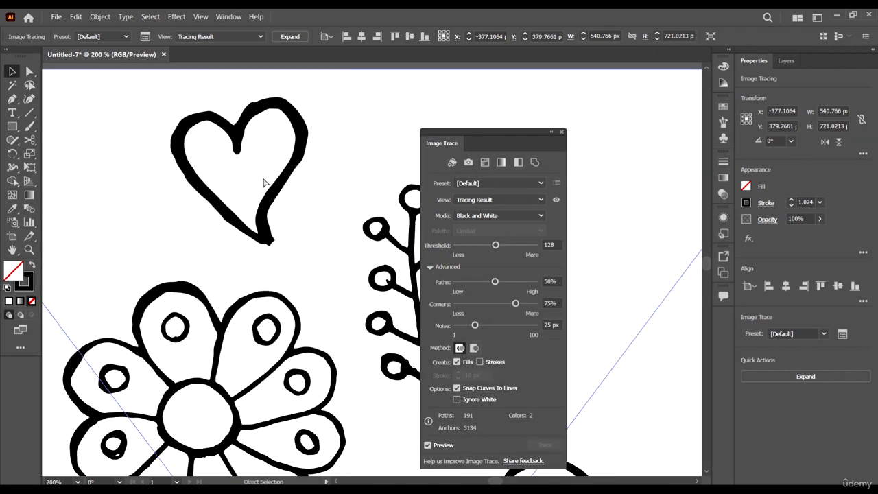
scroll(265, 183, up, 1)
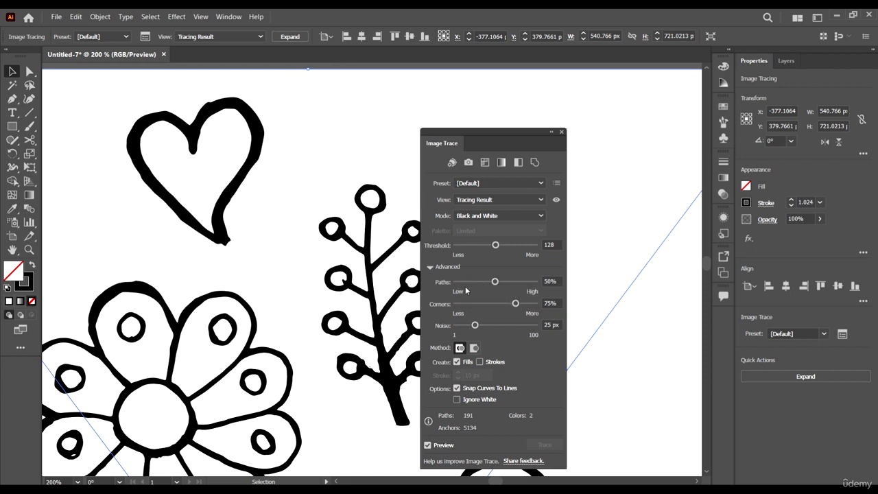
drag(495, 281, 512, 281)
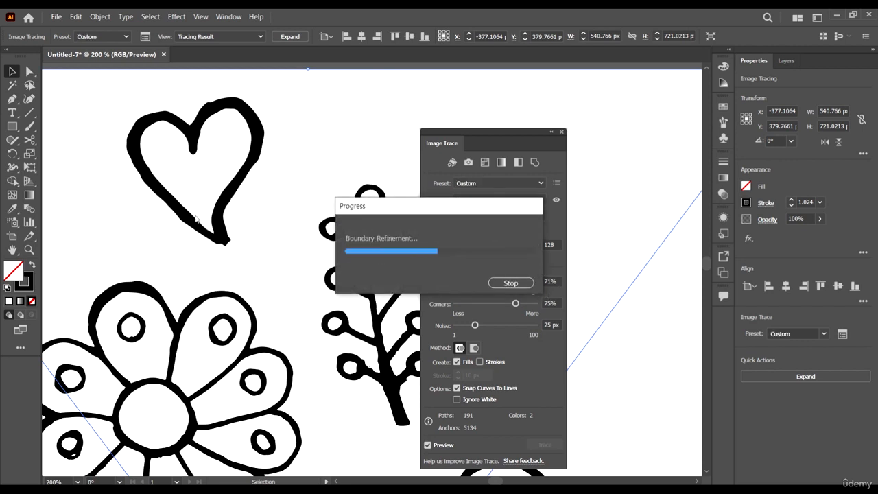
scroll(265, 261, down, 5)
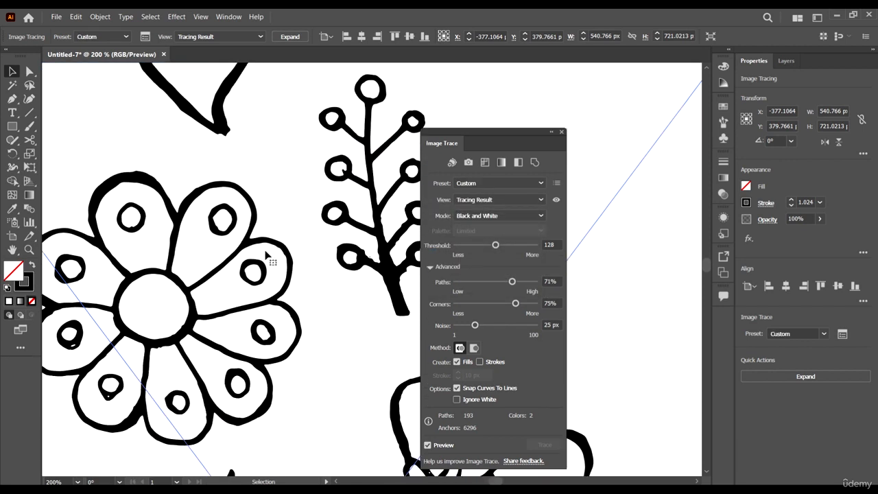
scroll(221, 242, up, 1)
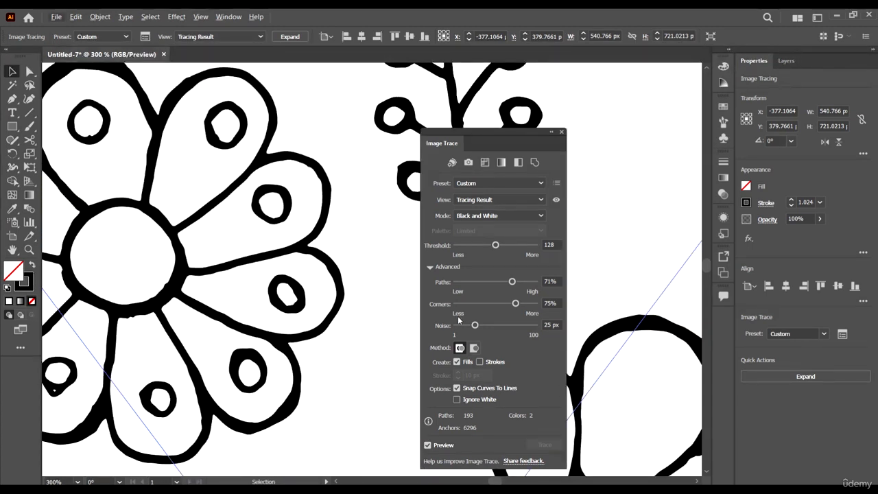
Set Corners to 24% and inspect the line edges around the round flower's centre
drag(516, 304, 474, 305)
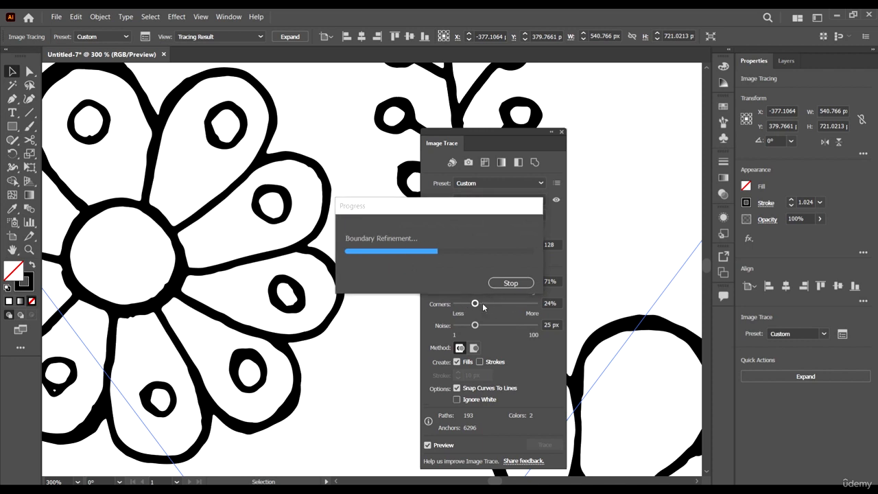
scroll(163, 267, up, 3)
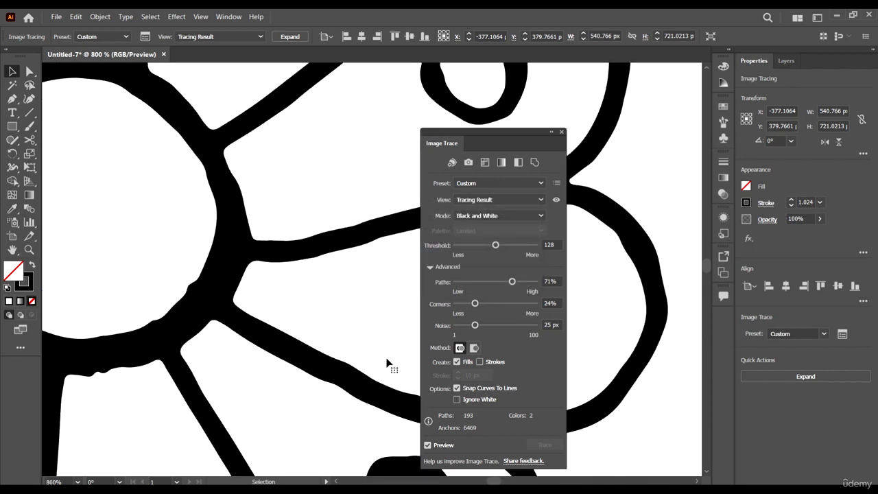
drag(195, 301, 270, 275)
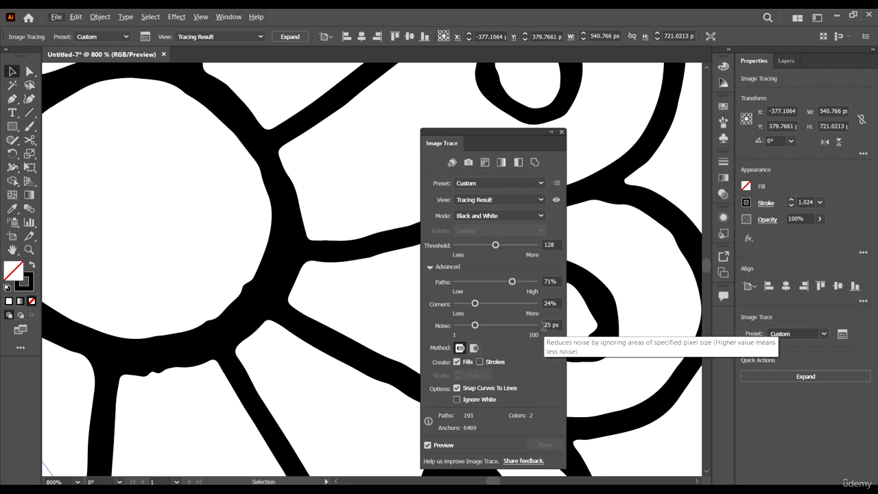
Try a Noise value of 84 px and inspect the edges at the flower's centre
click(521, 326)
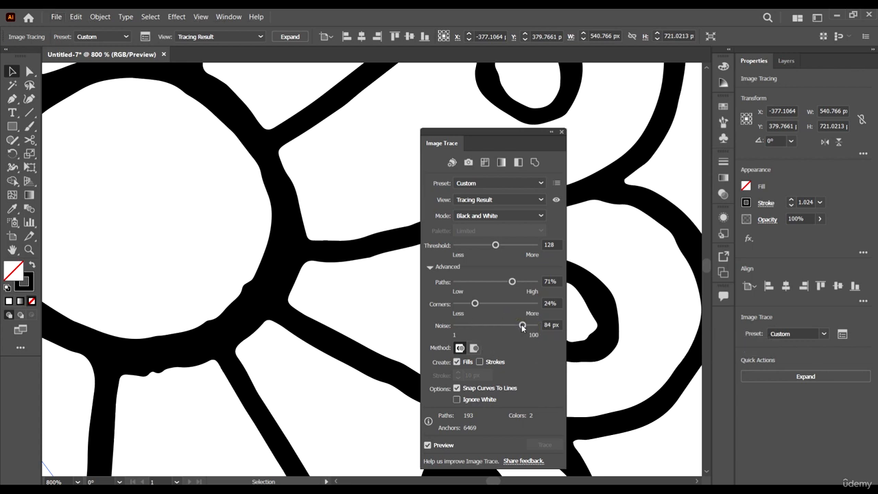
scroll(242, 337, up, 3)
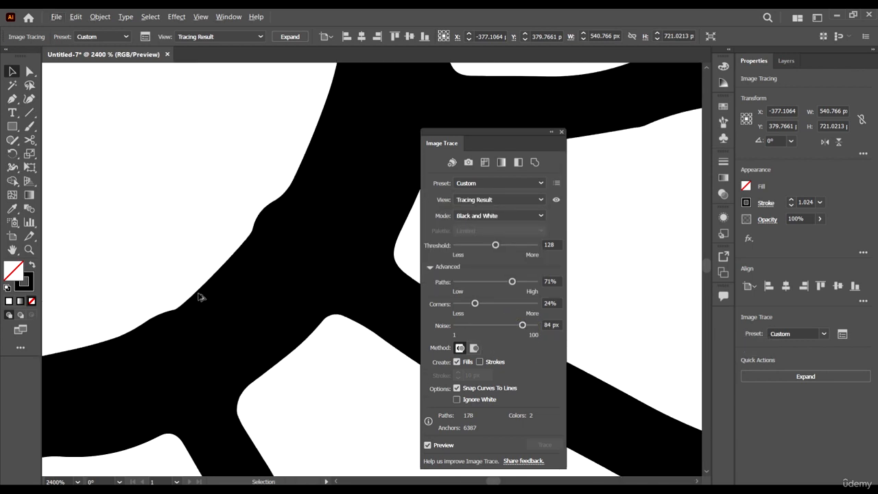
scroll(233, 317, down, 3)
Set Noise to 27 px and inspect the traced flower and berry sprig up close
click(477, 325)
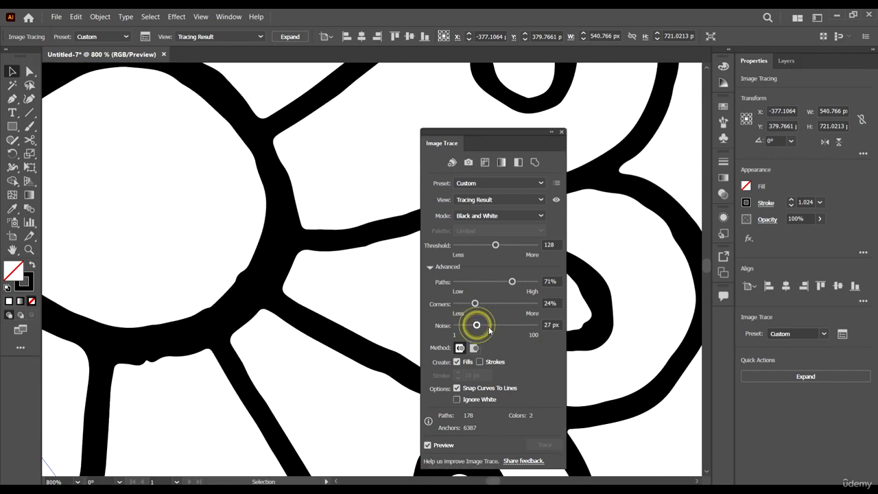
scroll(328, 300, down, 5)
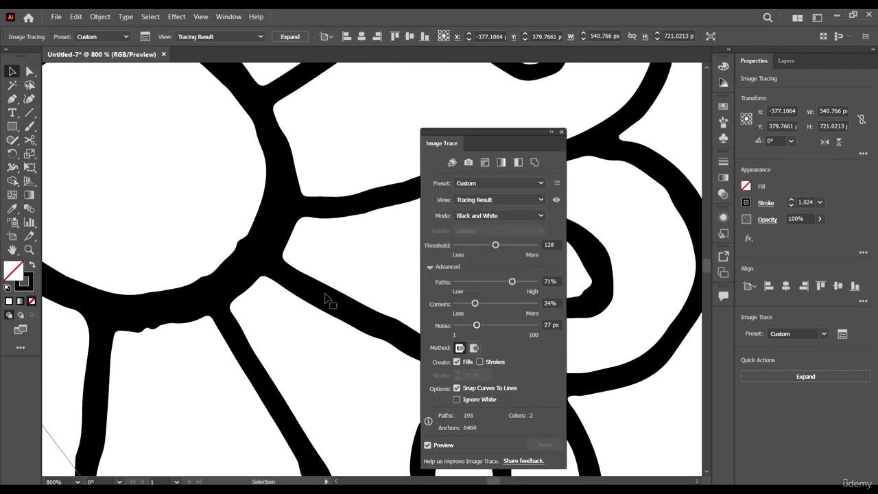
scroll(361, 195, up, 1)
scroll(362, 194, up, 4)
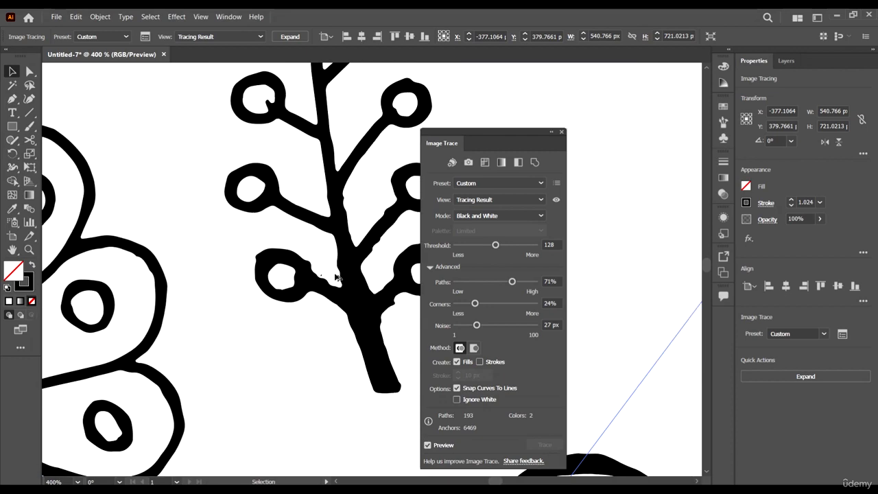
scroll(350, 204, up, 1)
scroll(320, 300, down, 2)
scroll(351, 332, right, 2)
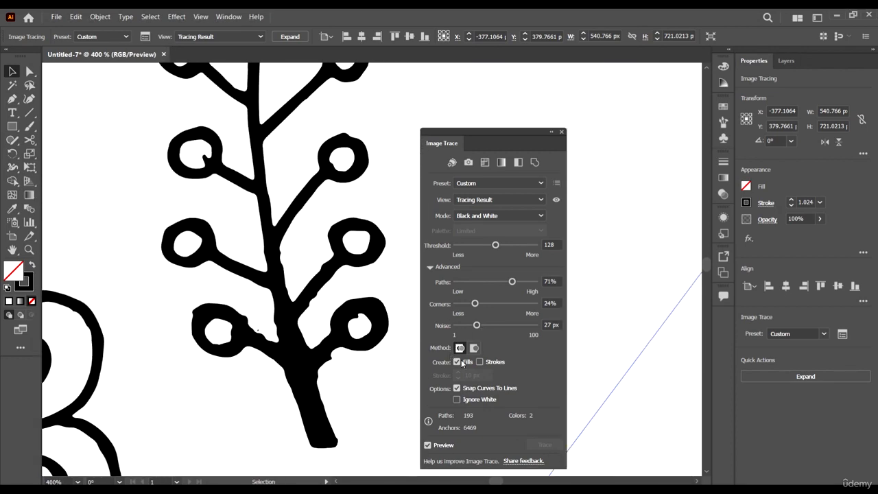
Try Paths at 45% on the heart and berry sprig, and set it to 73%
scroll(343, 284, down, 2)
scroll(194, 219, up, 2)
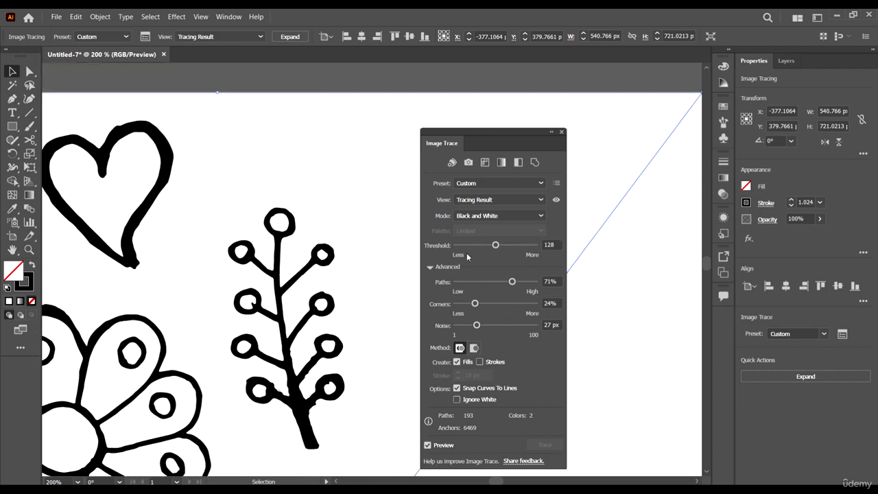
scroll(467, 271, left, 2)
drag(503, 283, 491, 281)
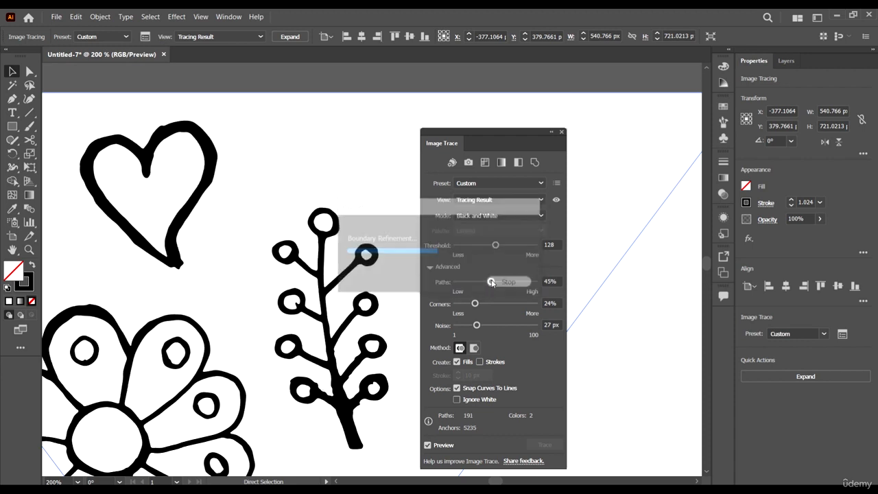
drag(498, 282, 513, 281)
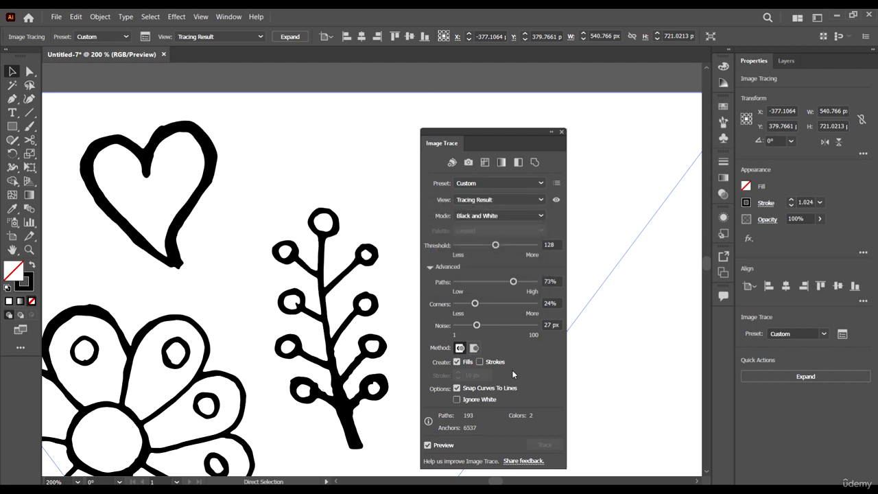
Move the Image Trace settings higher, enable Ignore White, and examine the elements without their white background
drag(503, 137, 541, 64)
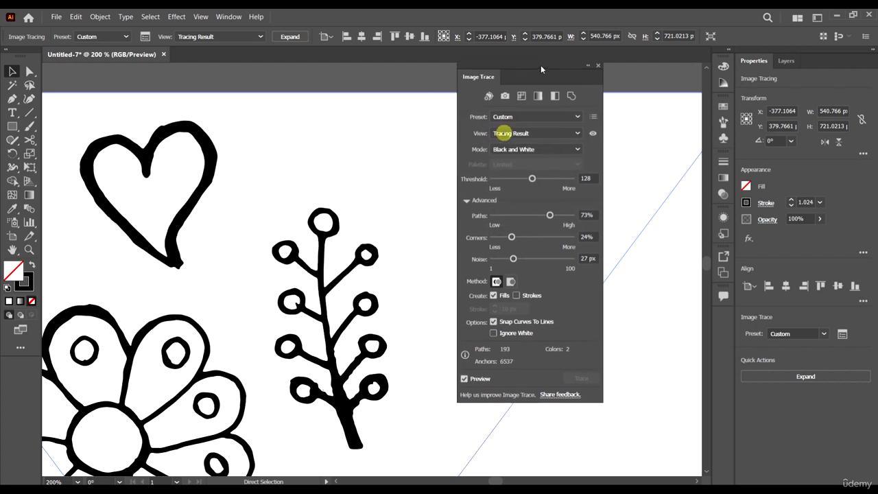
click(493, 326)
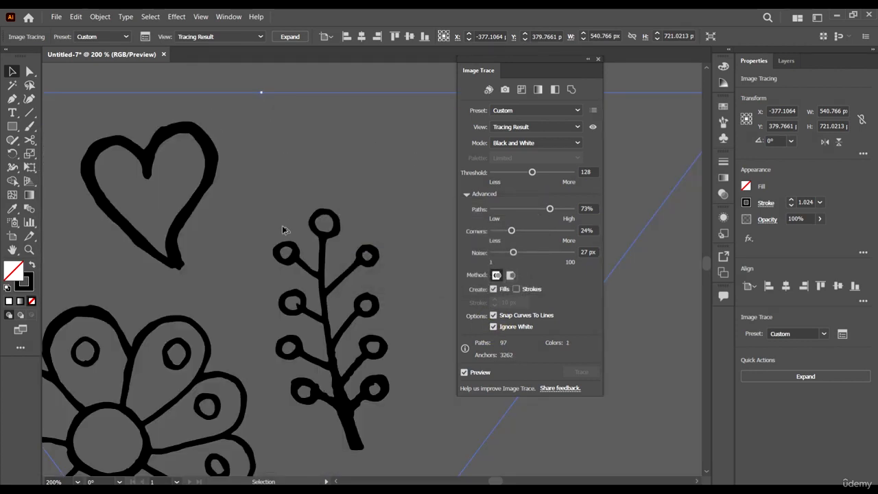
scroll(353, 267, down, 7)
scroll(370, 294, up, 3)
scroll(305, 294, down, 4)
scroll(333, 314, up, 2)
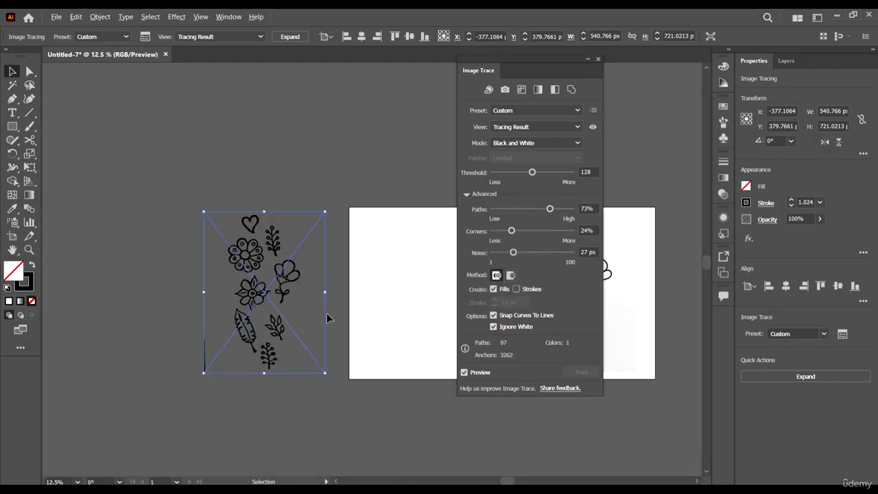
scroll(326, 308, up, 3)
scroll(325, 284, down, 3)
scroll(317, 292, up, 3)
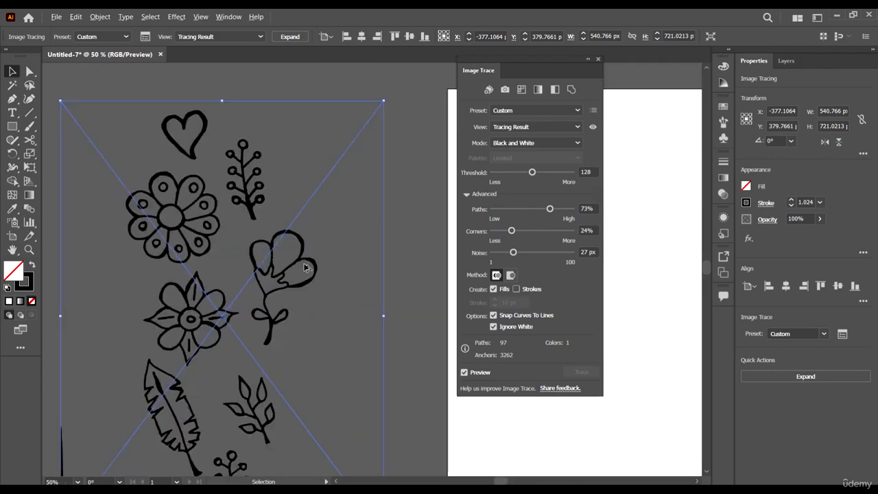
scroll(302, 257, up, 2)
scroll(288, 259, down, 3)
scroll(309, 221, up, 5)
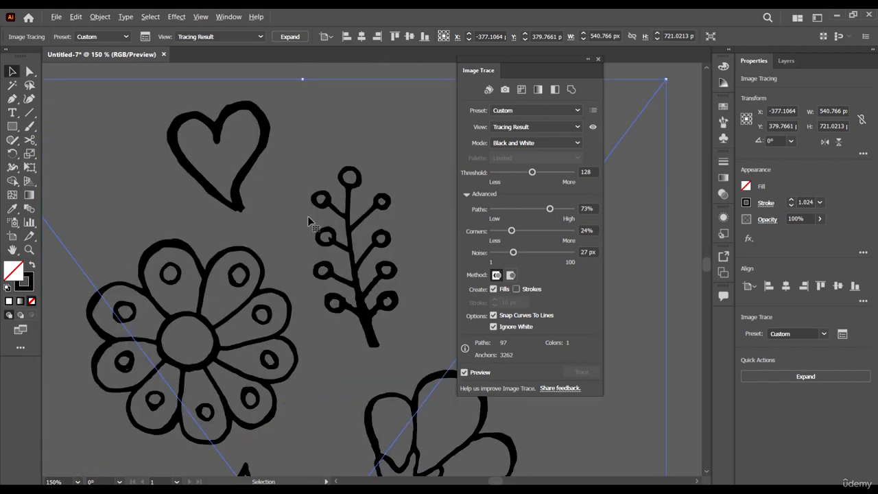
Turn off Ignore White for the traced image
key(alt)
click(494, 327)
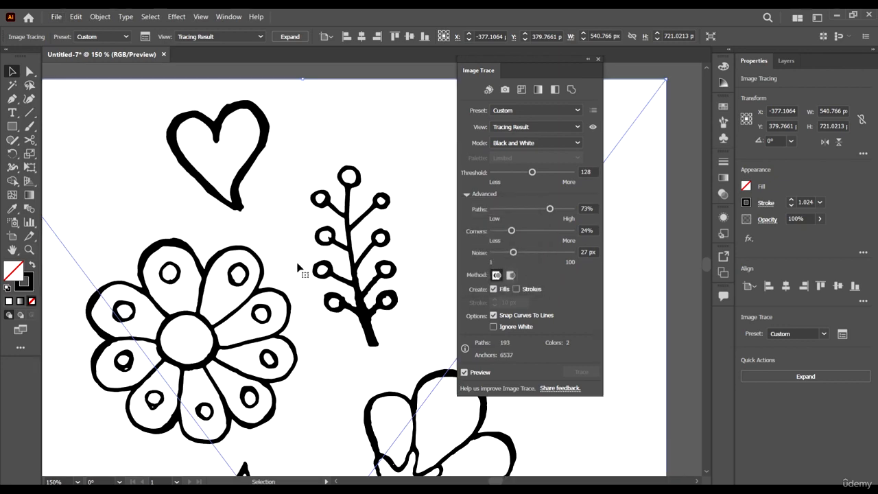
Close the Image Trace settings and expand the traced sketch into editable vector paths
scroll(214, 205, down, 3)
scroll(264, 223, down, 3)
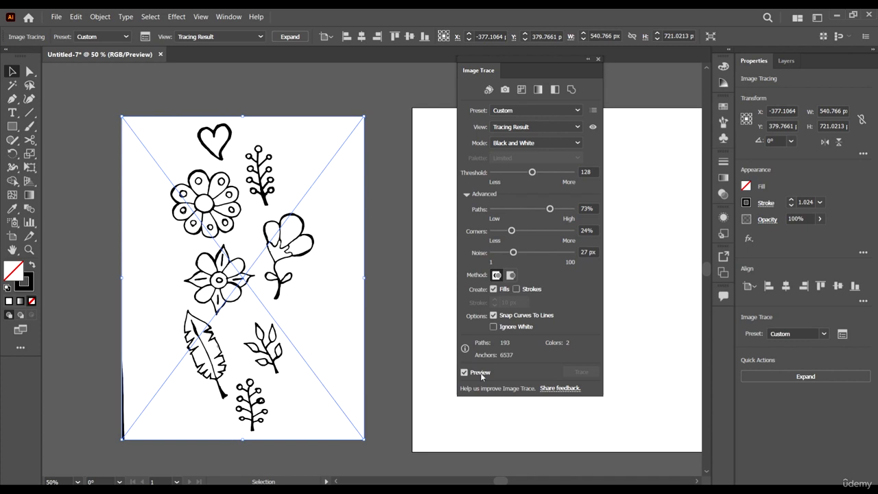
click(598, 59)
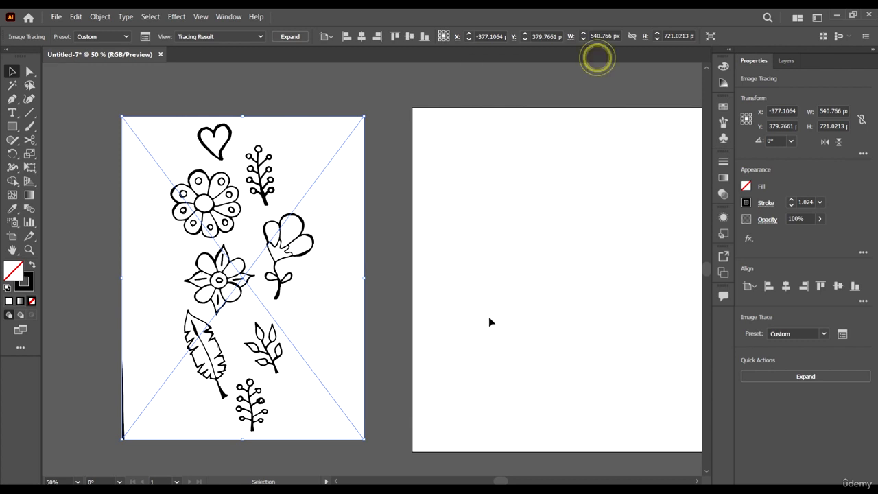
click(815, 378)
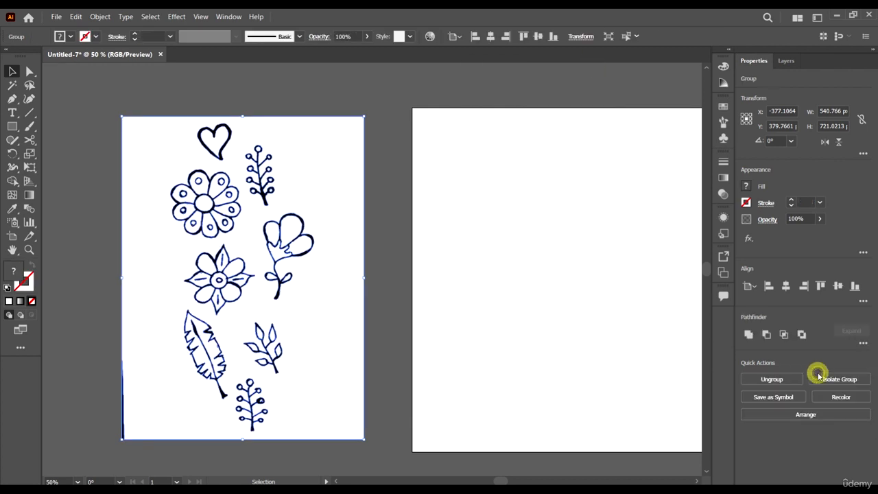
Ungroup the expanded tracing and clear the selection
click(367, 150)
click(341, 143)
right_click(336, 151)
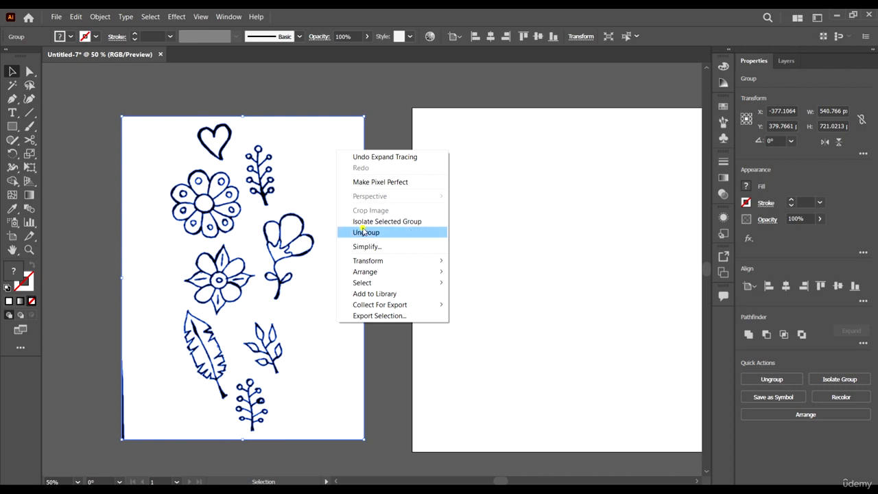
click(364, 232)
click(389, 167)
Pull the white background shape off the traced elements, out to the empty canvas beside them
click(314, 155)
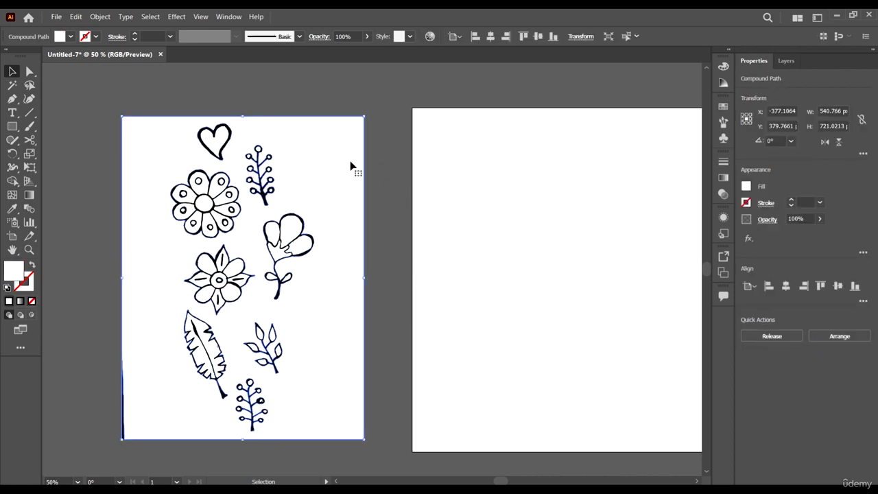
drag(350, 166, 193, 157)
key(ctrl+minus)
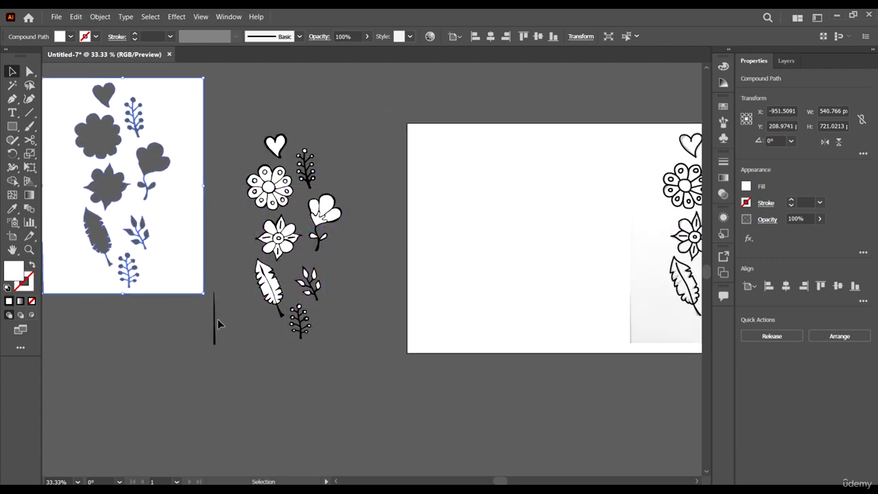
Delete the stray black sliver beside the traced elements and the separated white background shape
click(212, 318)
drag(220, 342, 196, 335)
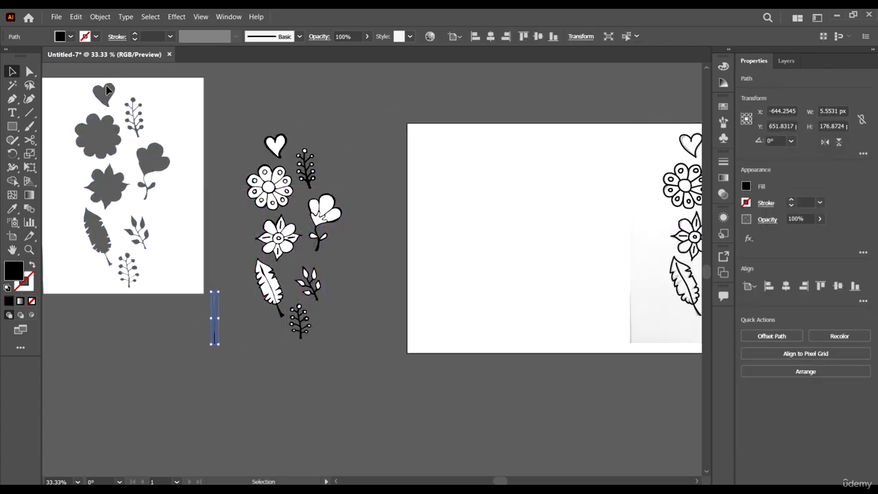
click(192, 304)
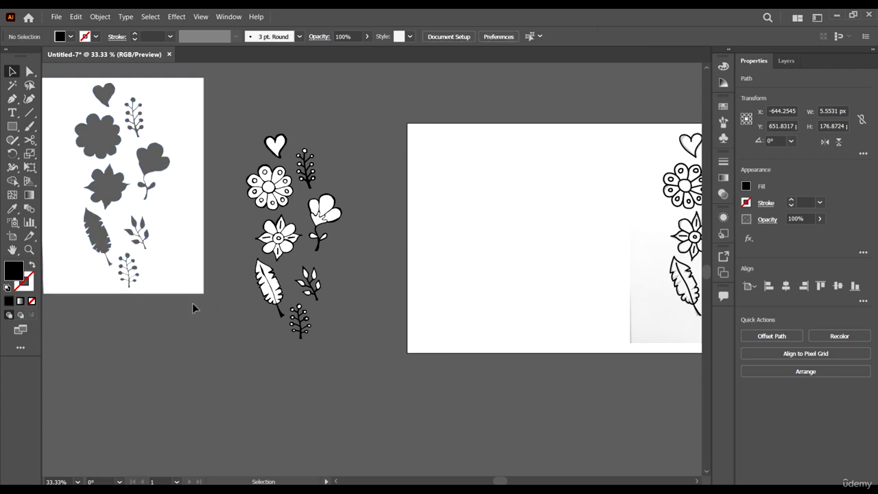
drag(124, 219, 180, 329)
key(Delete)
Show the document's layers, and hide and restore Layer 1 to check which artwork it holds
scroll(316, 192, down, 1)
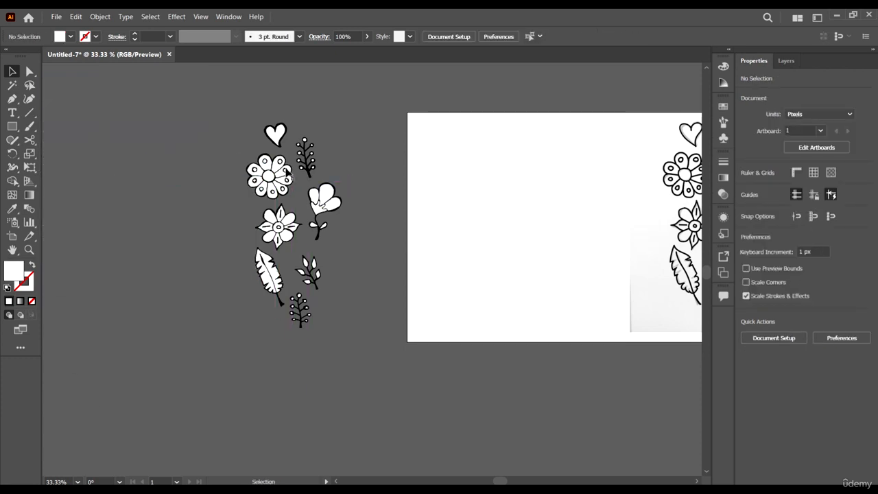
scroll(306, 181, down, 2)
scroll(262, 156, up, 2)
scroll(386, 216, right, 7)
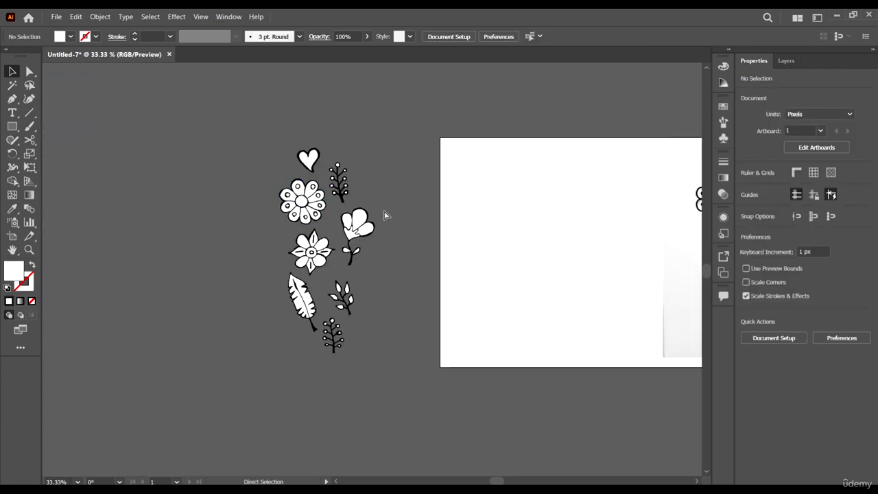
scroll(334, 220, right, 3)
click(788, 61)
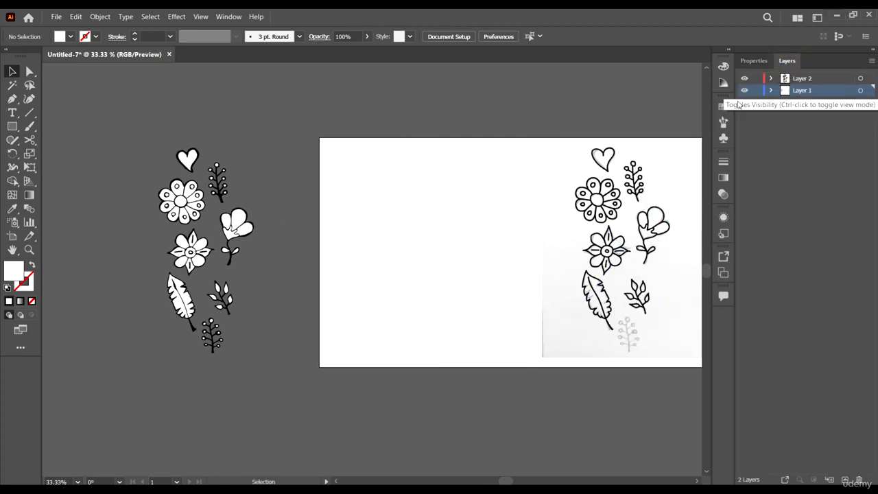
click(237, 224)
key(ctrl+plus)
key(ctrl+plus)
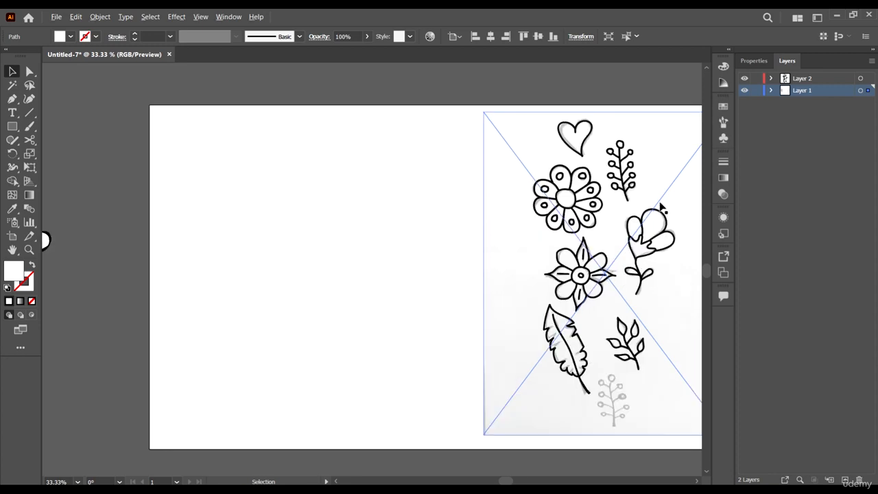
click(745, 90)
key(ctrl+minus)
key(ctrl+minus)
click(745, 91)
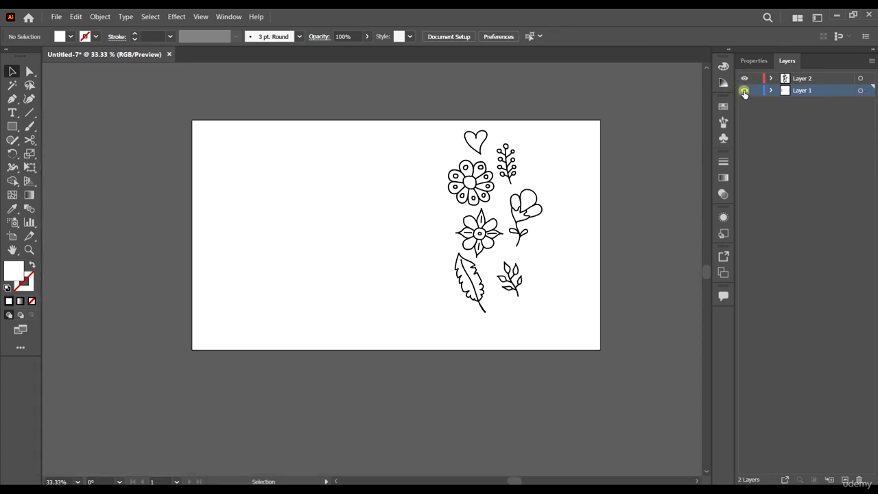
Select all the traced elements and move them onto the left half of the artboard, beside the sketch
scroll(392, 165, left, 1)
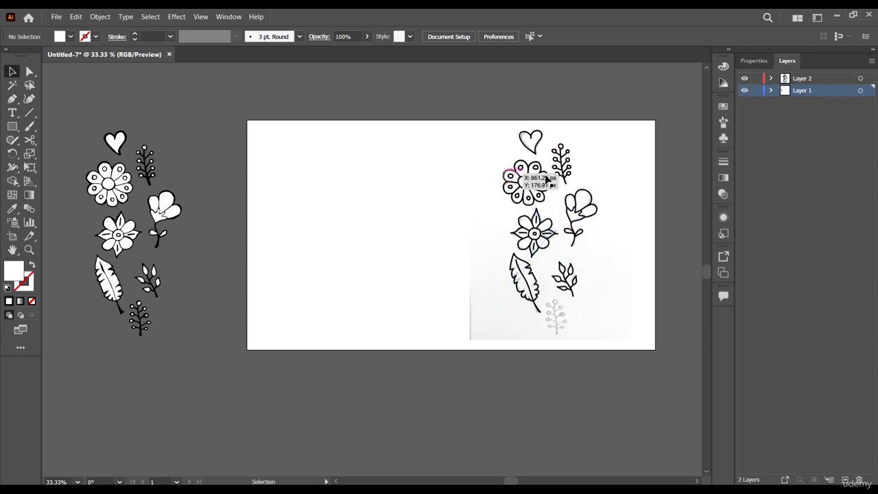
scroll(121, 197, left, 1)
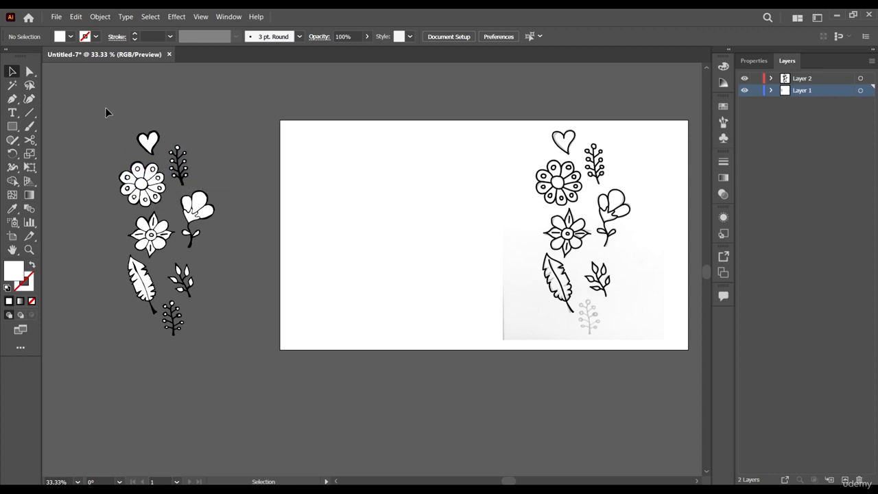
drag(229, 383, 229, 383)
drag(200, 214, 415, 218)
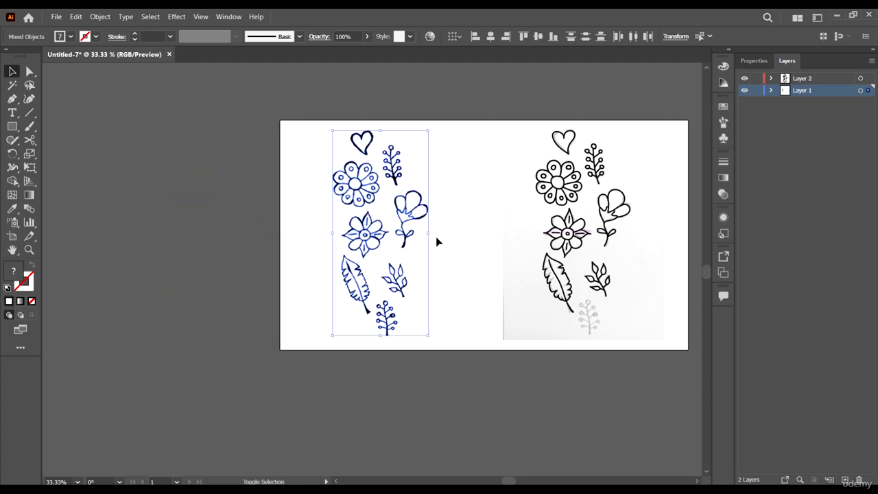
Try enlarging the traced elements on the artboard, and undo the resizing
drag(428, 336, 465, 356)
key(ctrl+z)
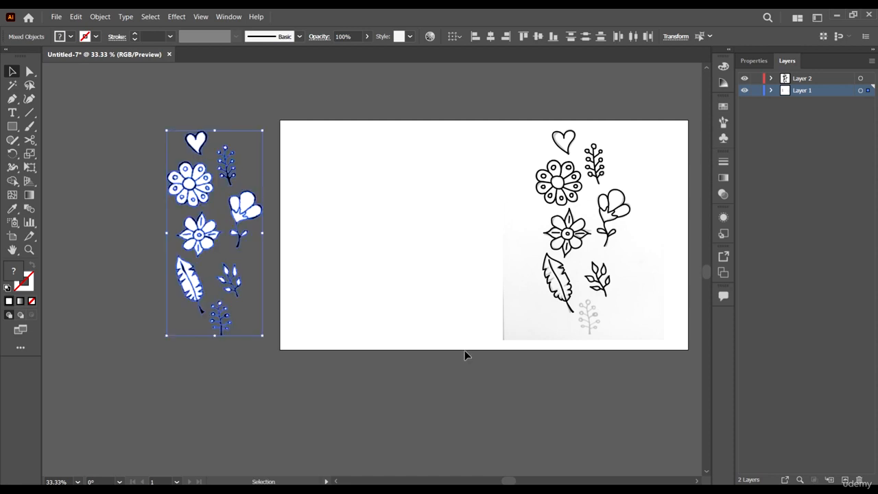
key(ctrl+z)
key(ctrl+z)
key(ctrl+z)
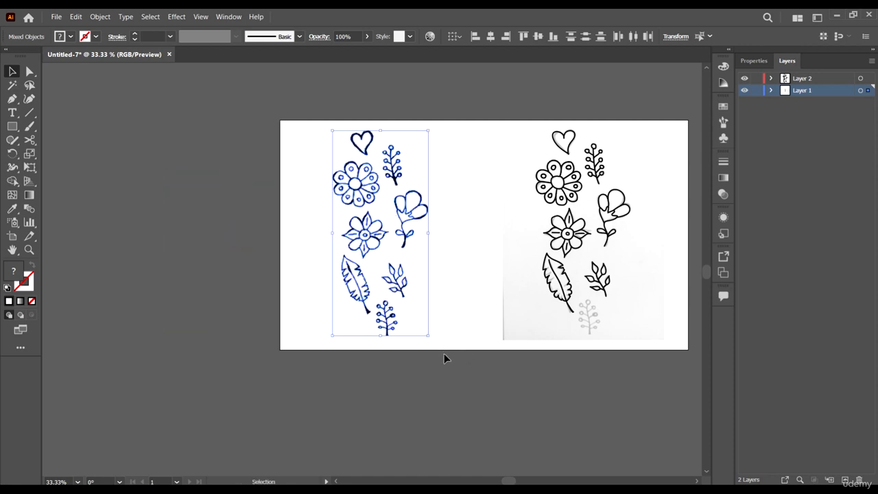
Transfer the traced elements from Layer 1 to Layer 2, keeping their place on the artboard
click(459, 382)
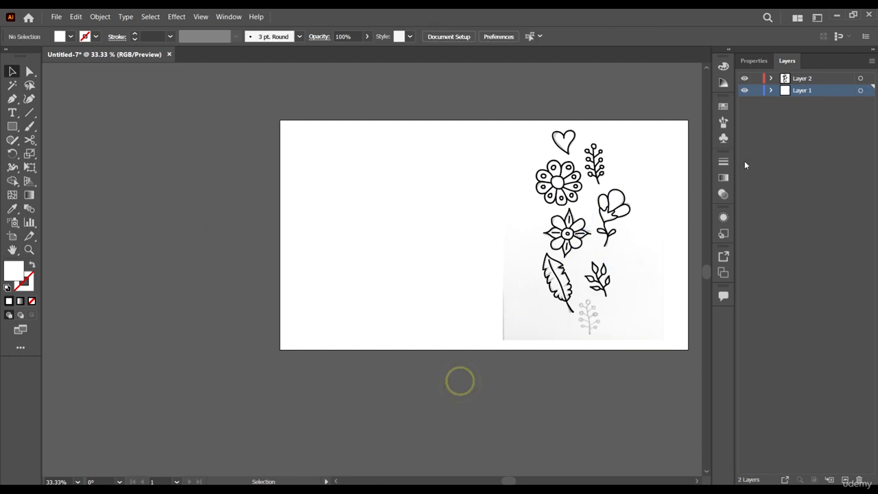
click(833, 78)
click(861, 80)
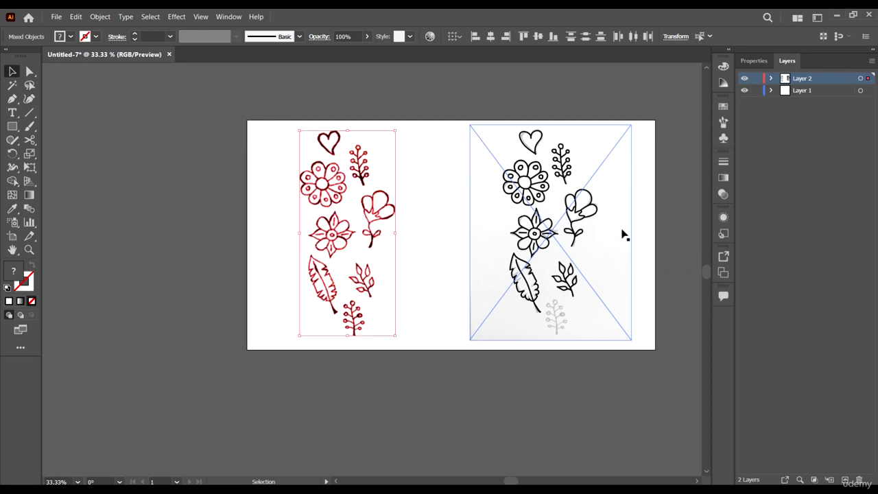
Delete the scanned sketch image and remove Layer 1 from the document
click(664, 261)
click(625, 220)
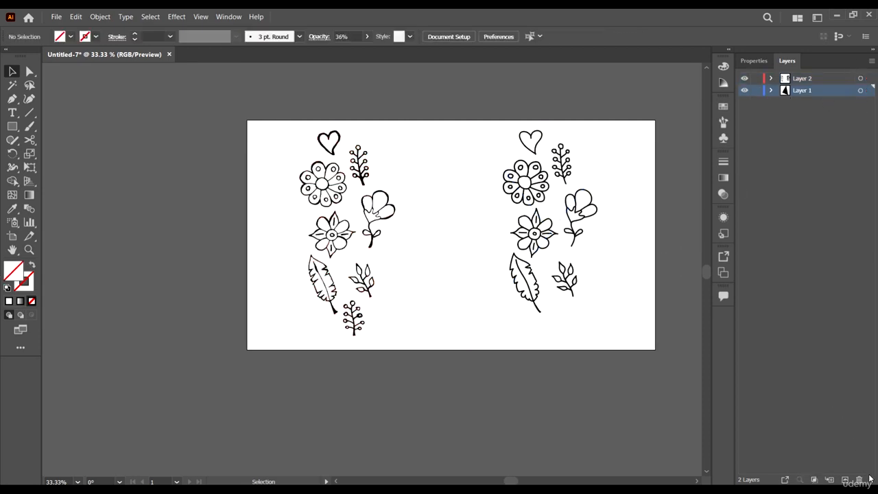
click(861, 479)
click(473, 268)
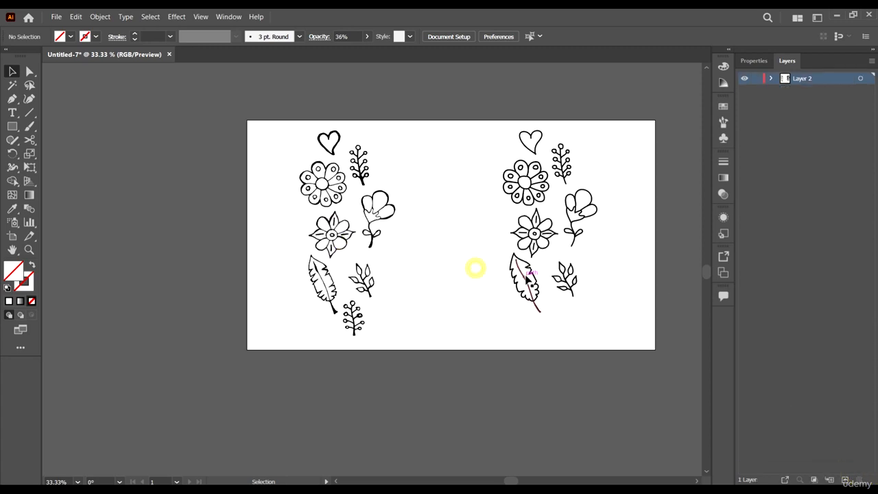
click(574, 365)
Try moving the white fill of the traced tulip's middle petal out of its outline, and undo each move
scroll(367, 208, up, 4)
scroll(367, 207, down, 3)
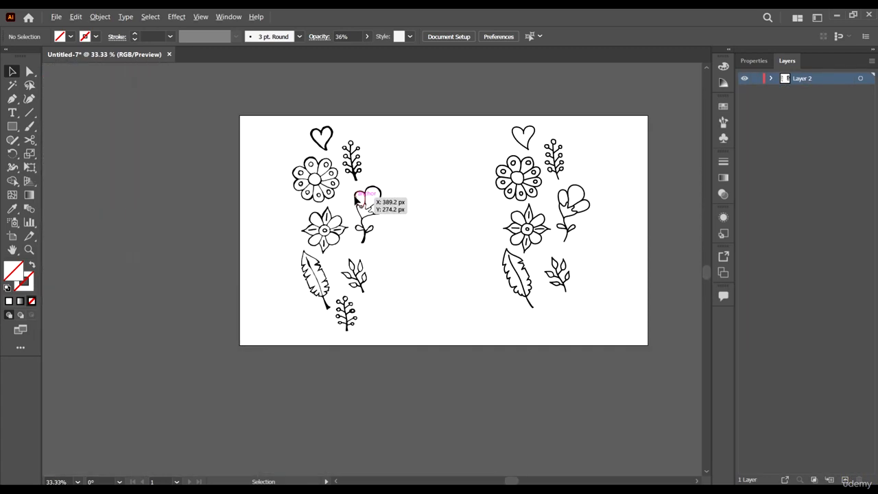
scroll(288, 217, up, 5)
drag(373, 206, 427, 245)
key(ctrl+z)
scroll(418, 204, down, 5)
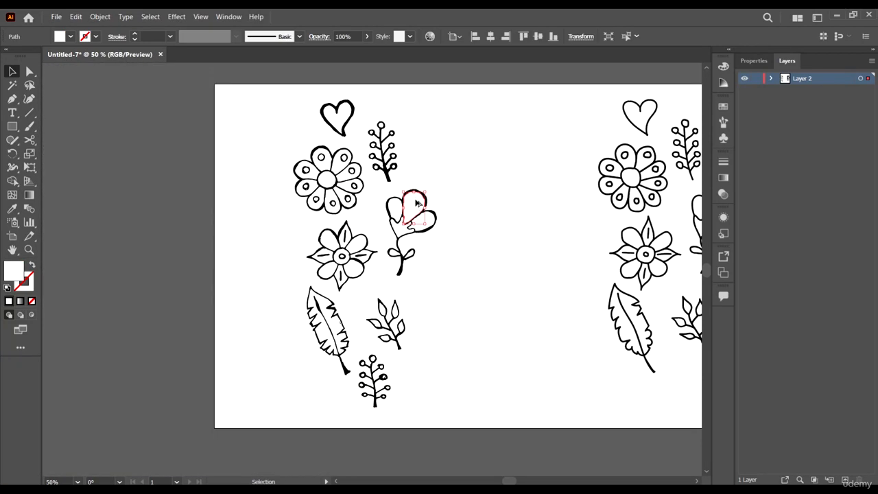
drag(417, 204, 412, 268)
scroll(355, 247, up, 3)
scroll(355, 247, up, 1)
scroll(356, 247, down, 6)
key(ctrl+z)
scroll(412, 268, right, 1)
click(457, 311)
scroll(383, 312, right, 1)
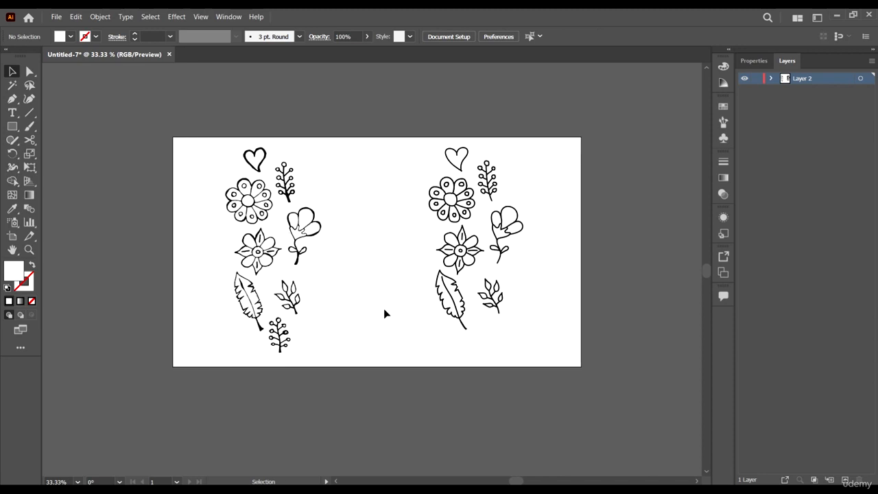
scroll(384, 312, up, 1)
scroll(388, 313, down, 1)
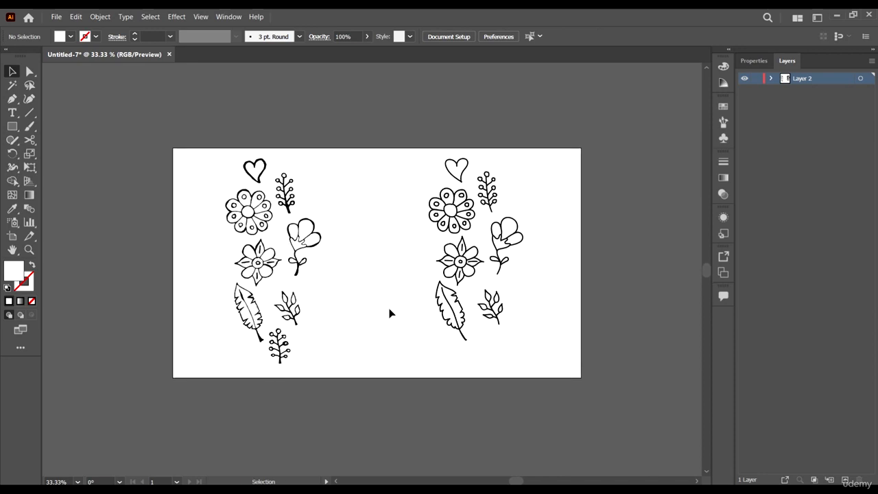